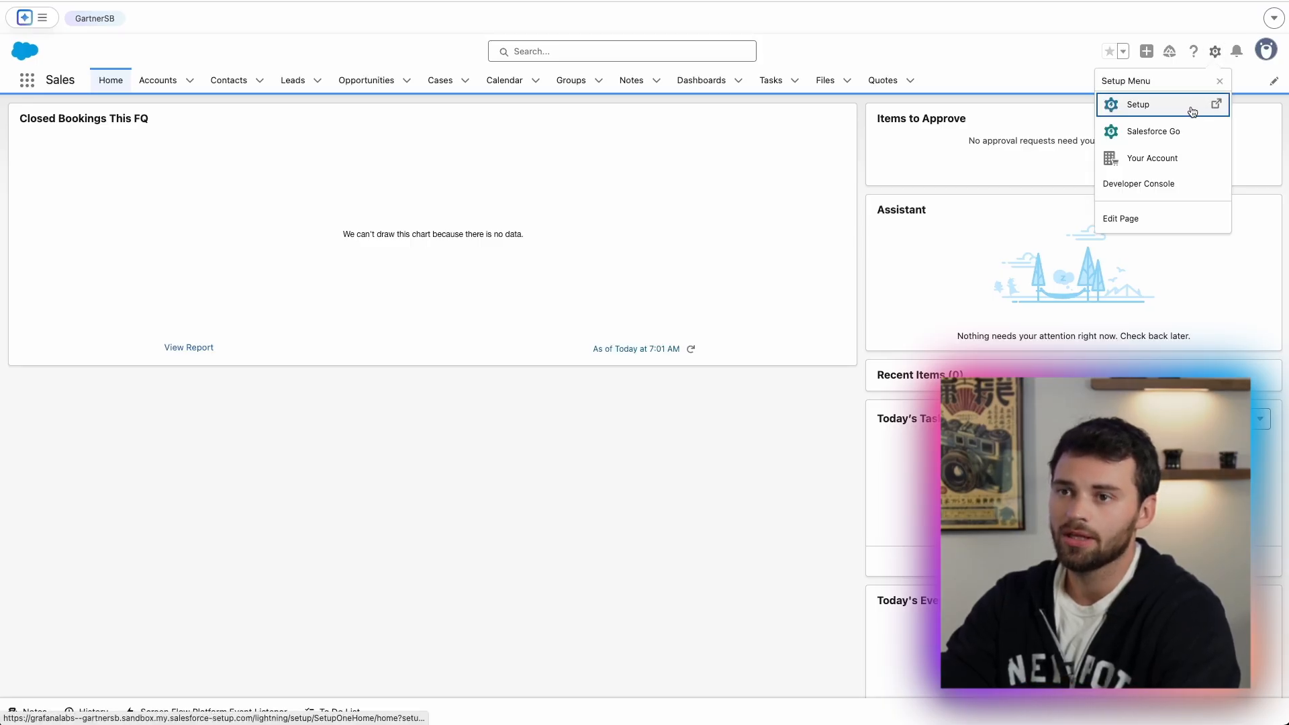
- Open Setup and expand the Apps group under Platform Tools
click(1184, 109)
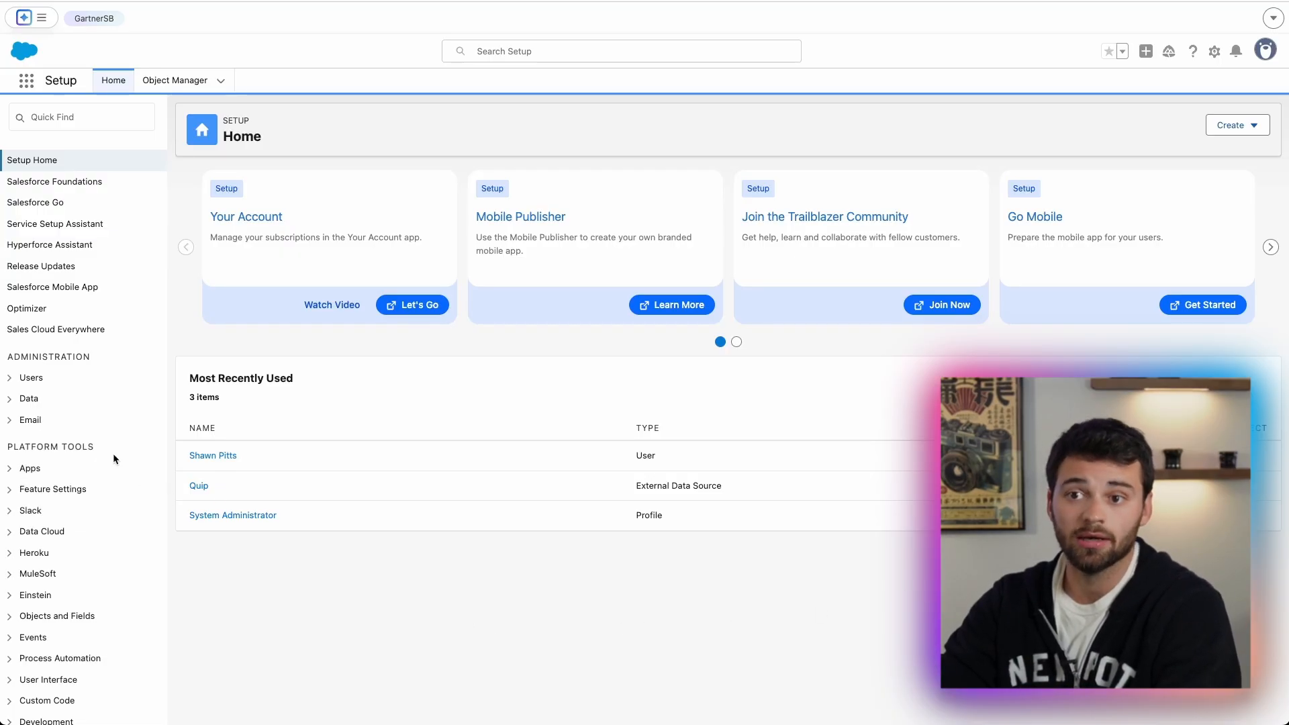
triple_click(85, 446)
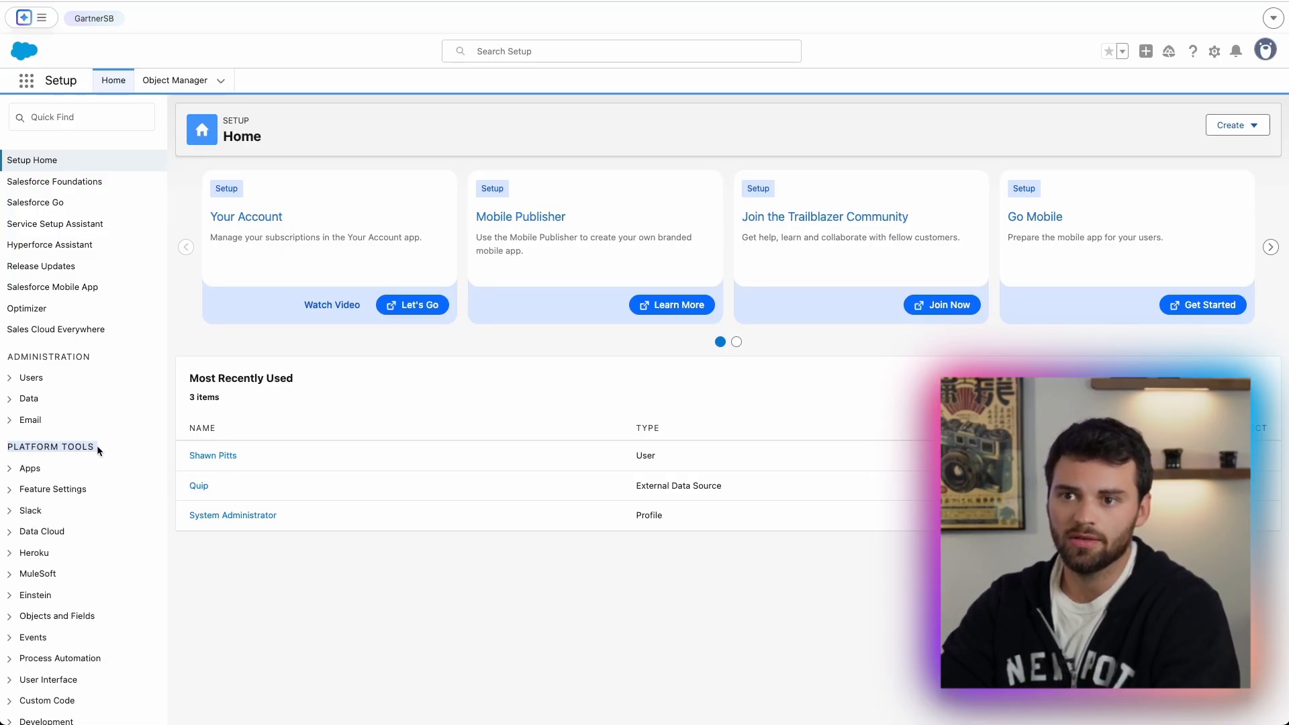
scroll(131, 453, down, 2)
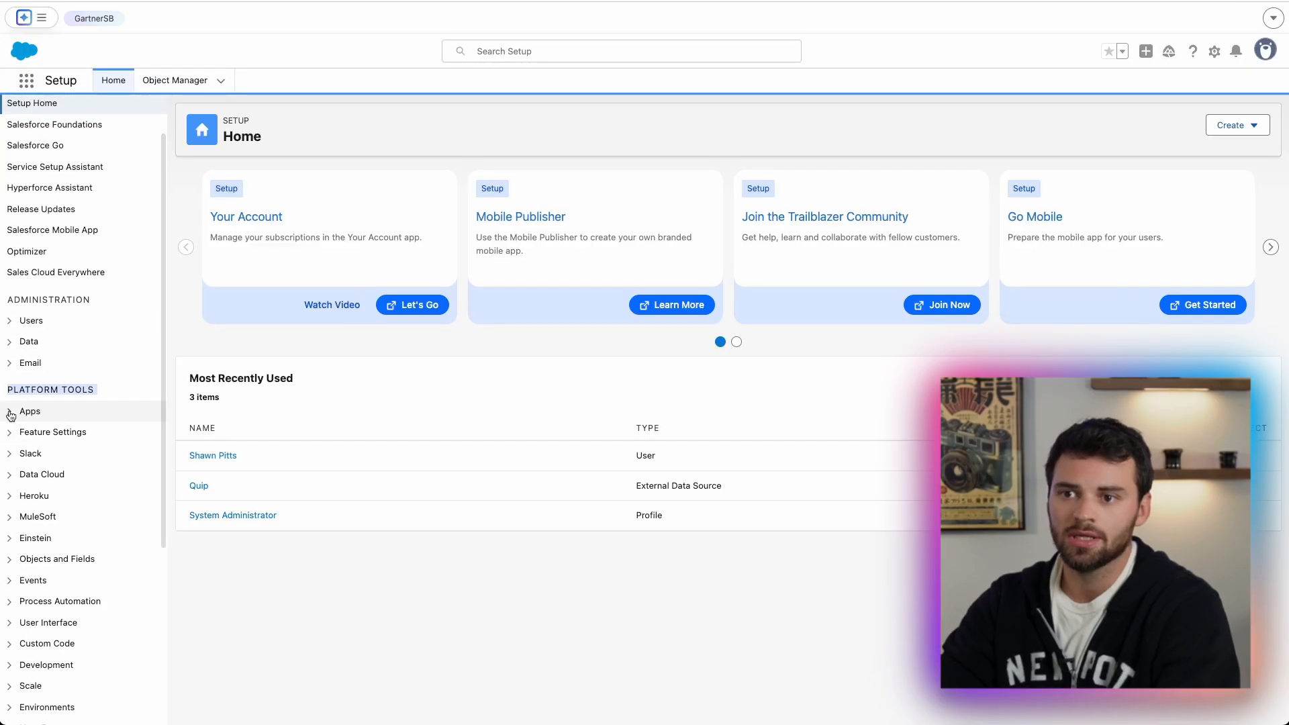
click(10, 412)
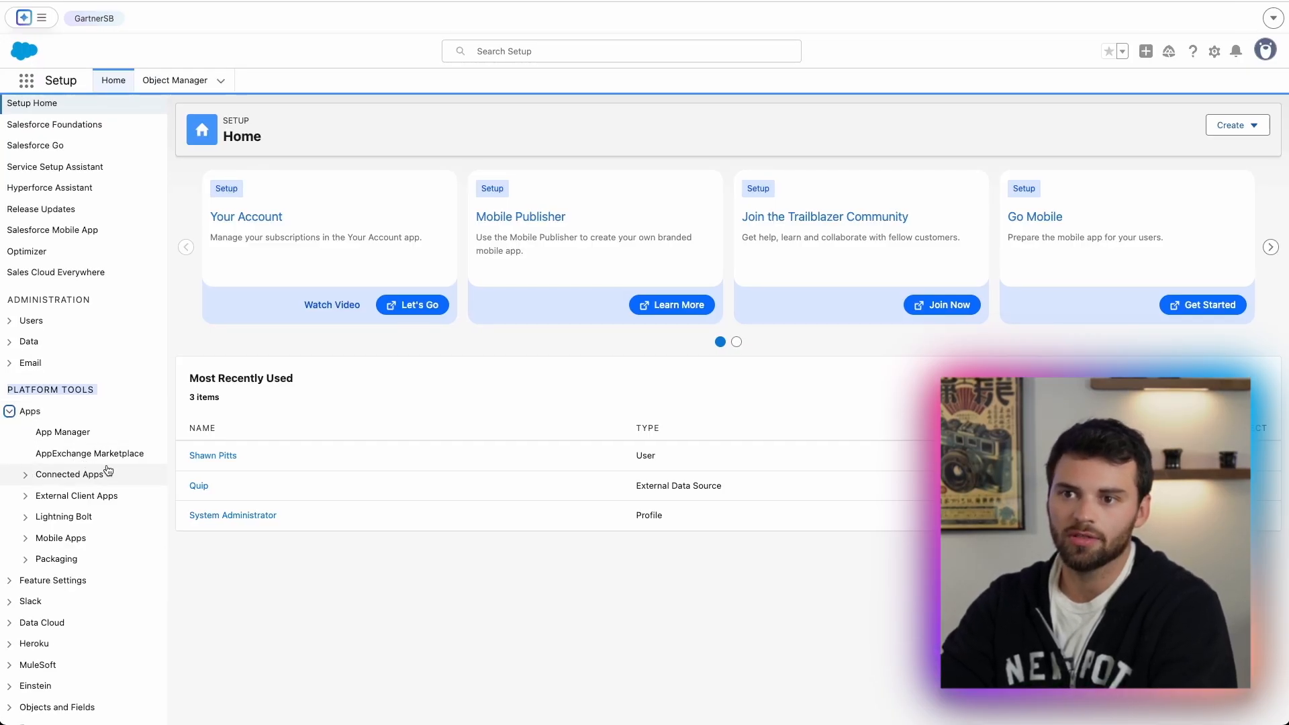
- Start creating a new connected app from the External Client Apps settings
scroll(25, 463, down, 1)
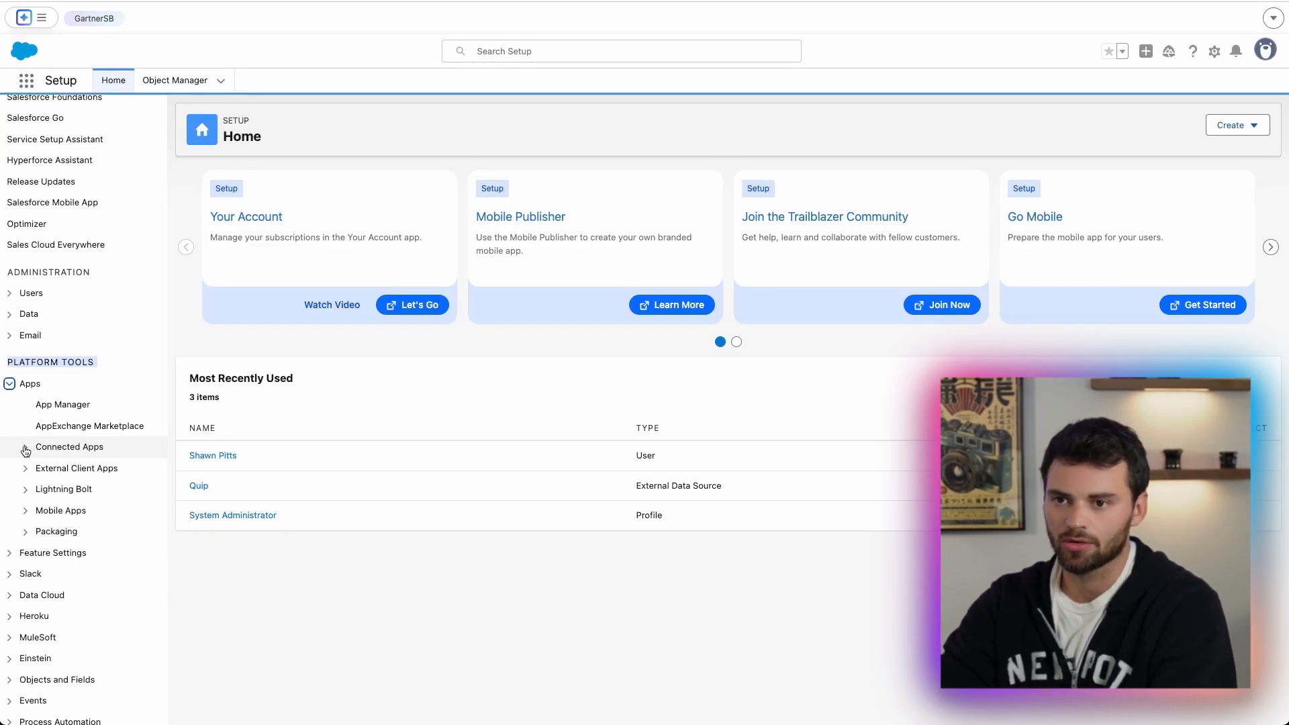
click(26, 448)
scroll(25, 483, down, 2)
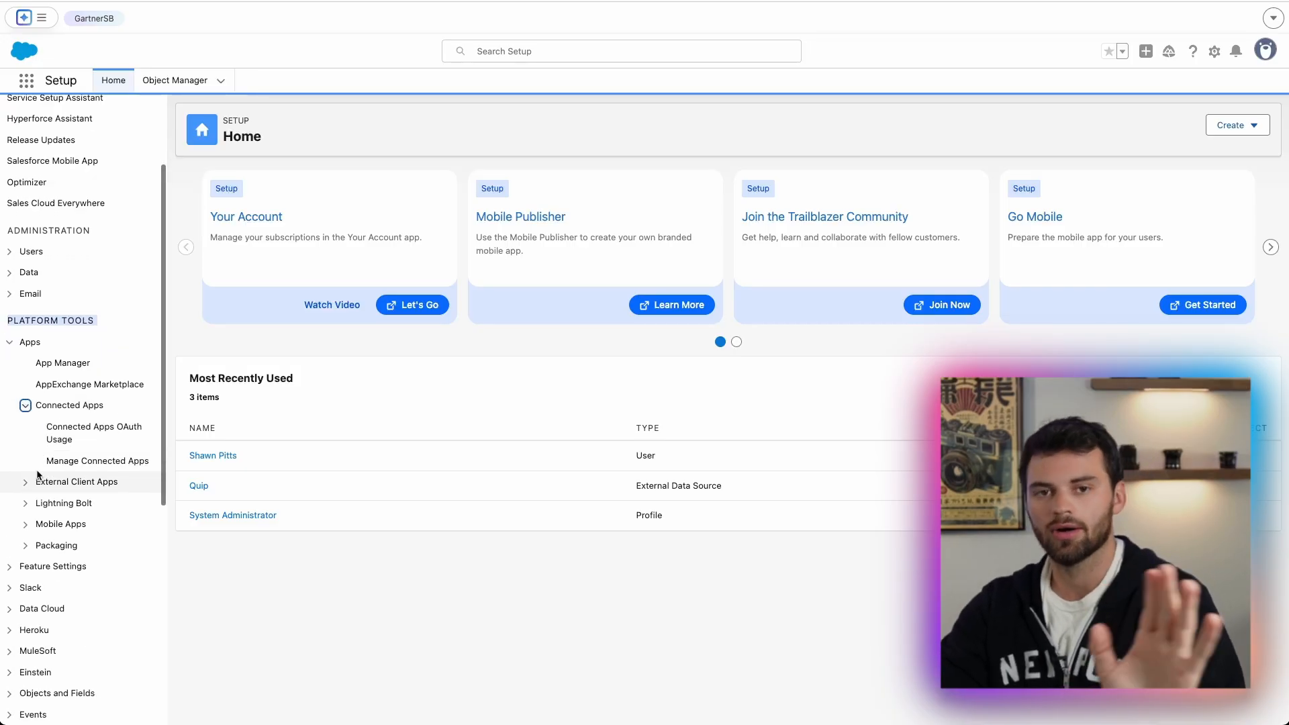
click(25, 484)
scroll(25, 486, down, 3)
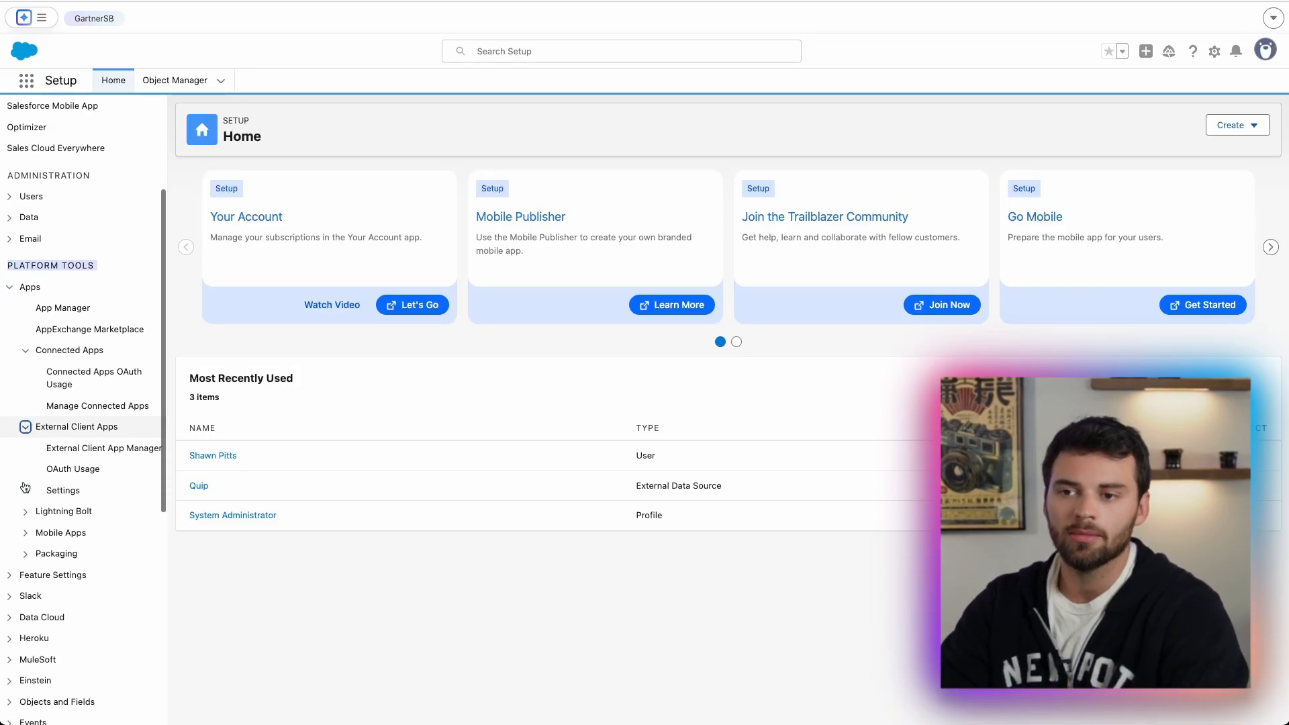
click(26, 487)
click(25, 487)
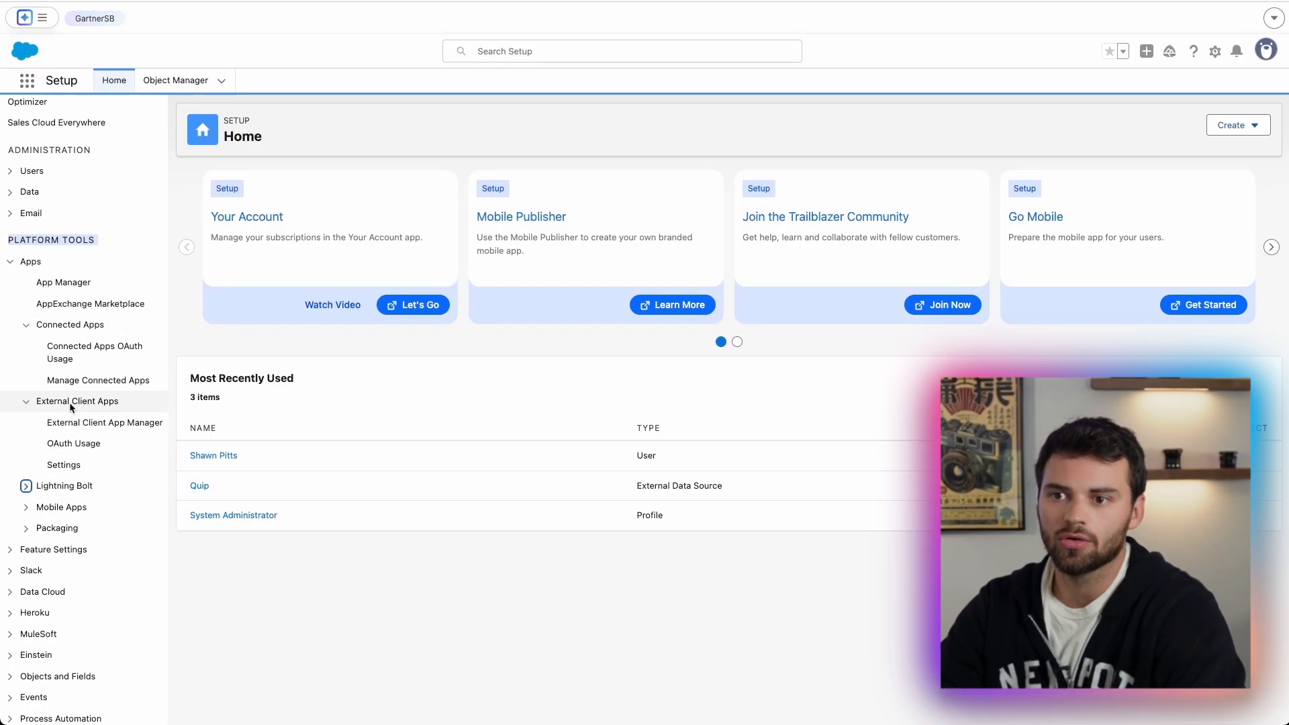
click(64, 465)
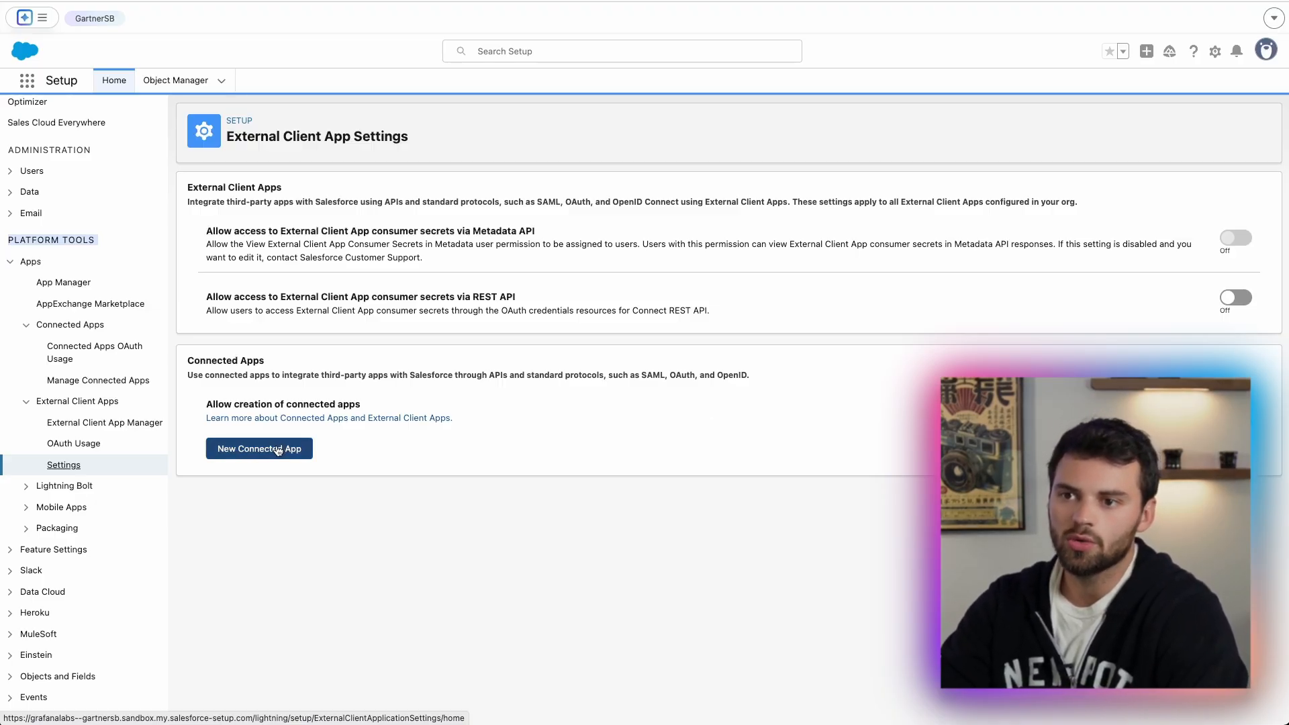
click(278, 450)
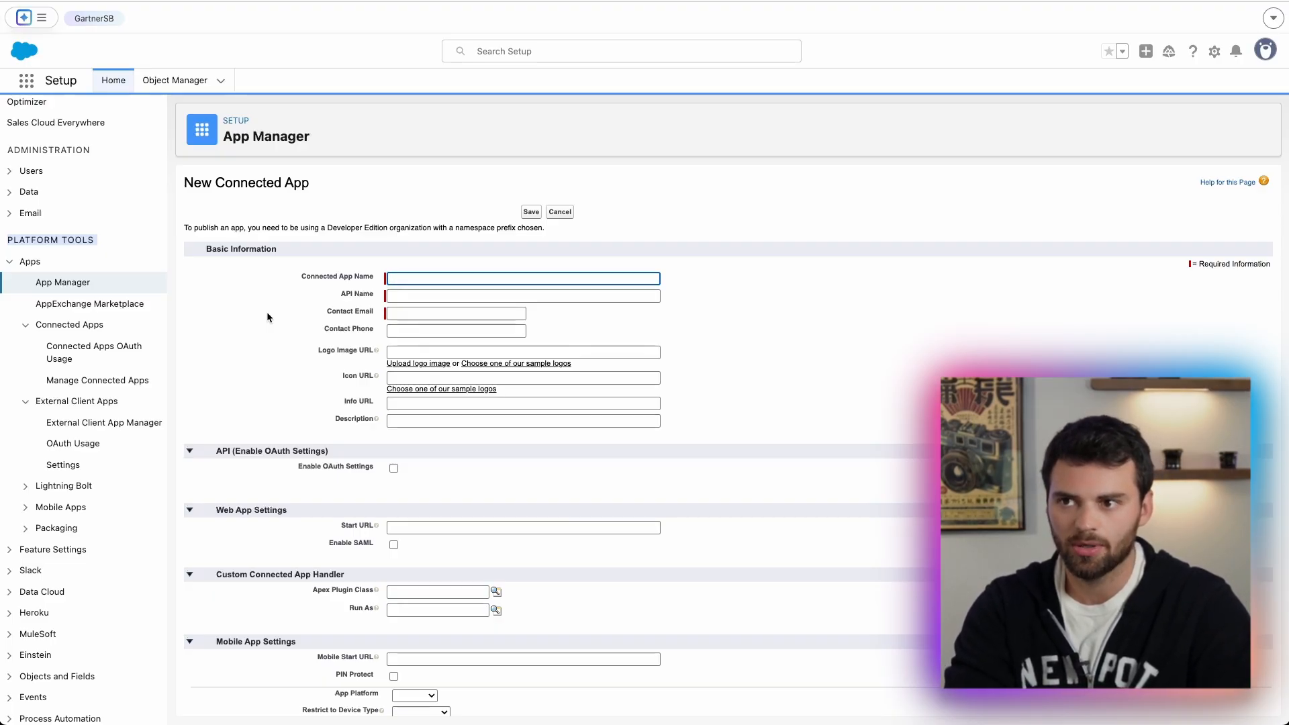
- Name the connected app DemoForGrafana, let the API name fill in to match, and enter the contact's email
text(DemoF)
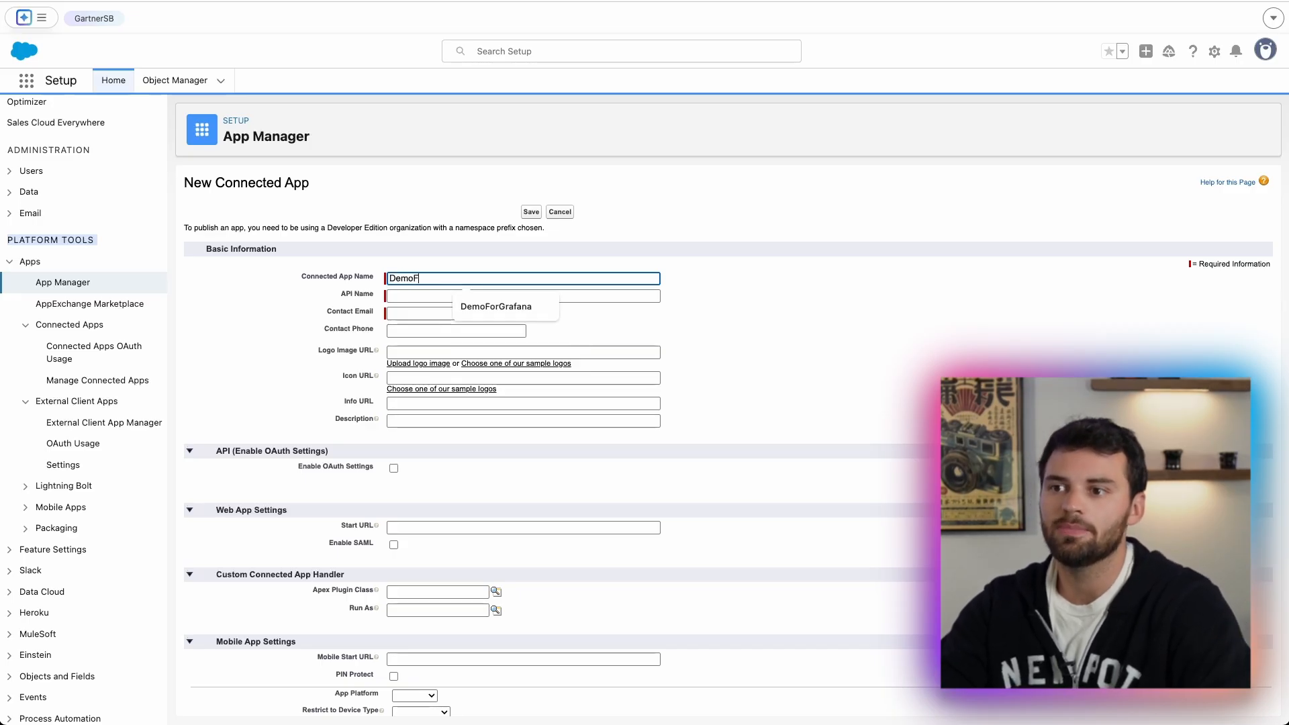
text(orGraf)
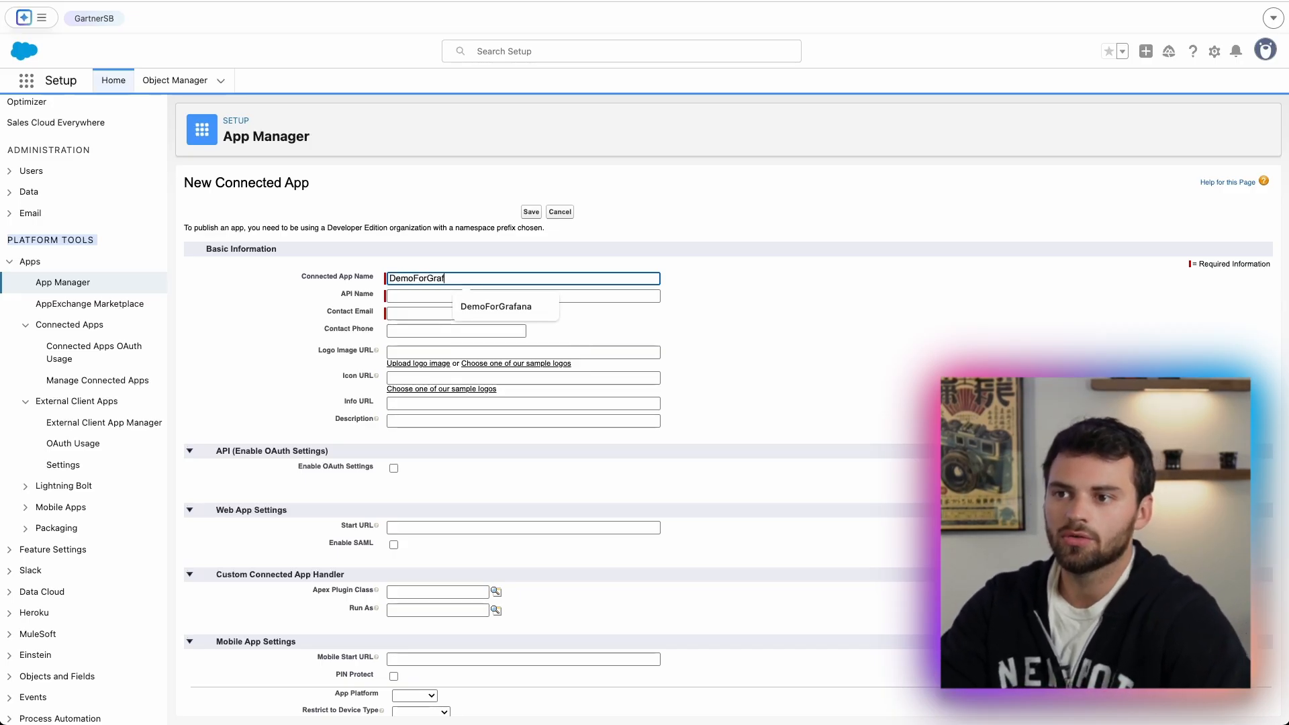
text(ana)
click(736, 335)
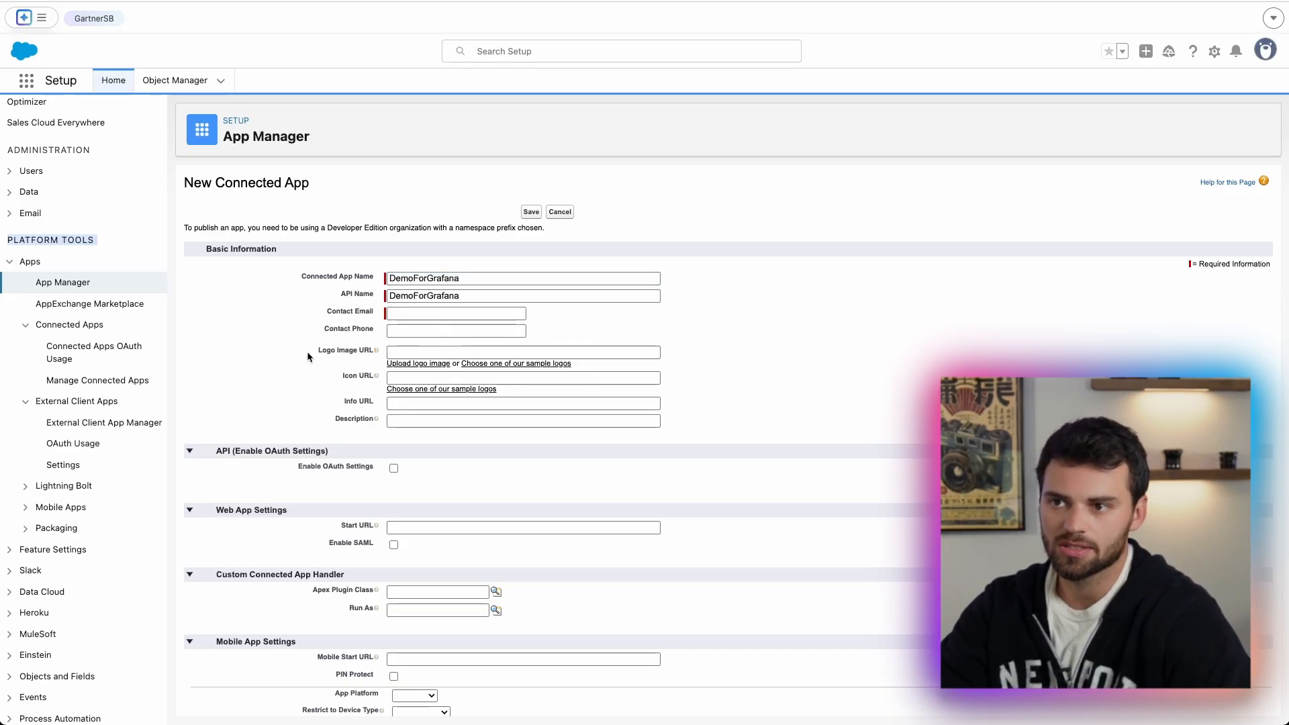
click(417, 317)
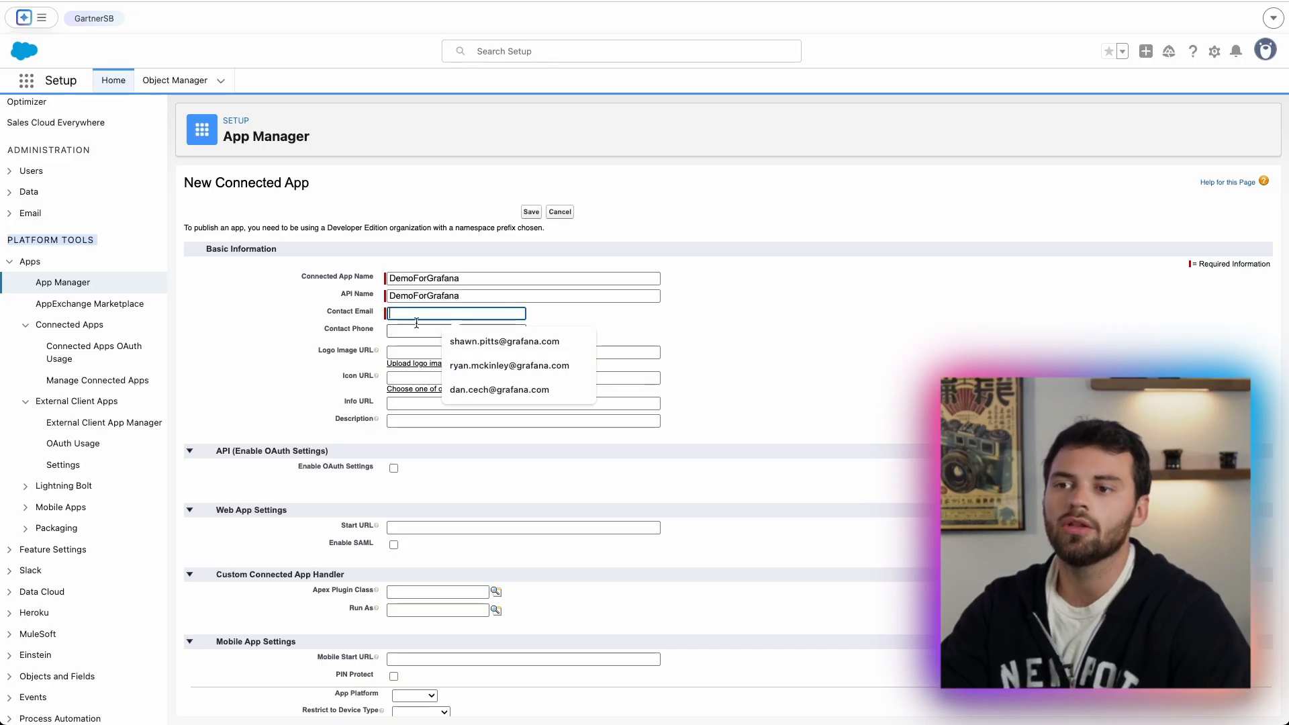
click(472, 340)
scroll(606, 326, down, 1)
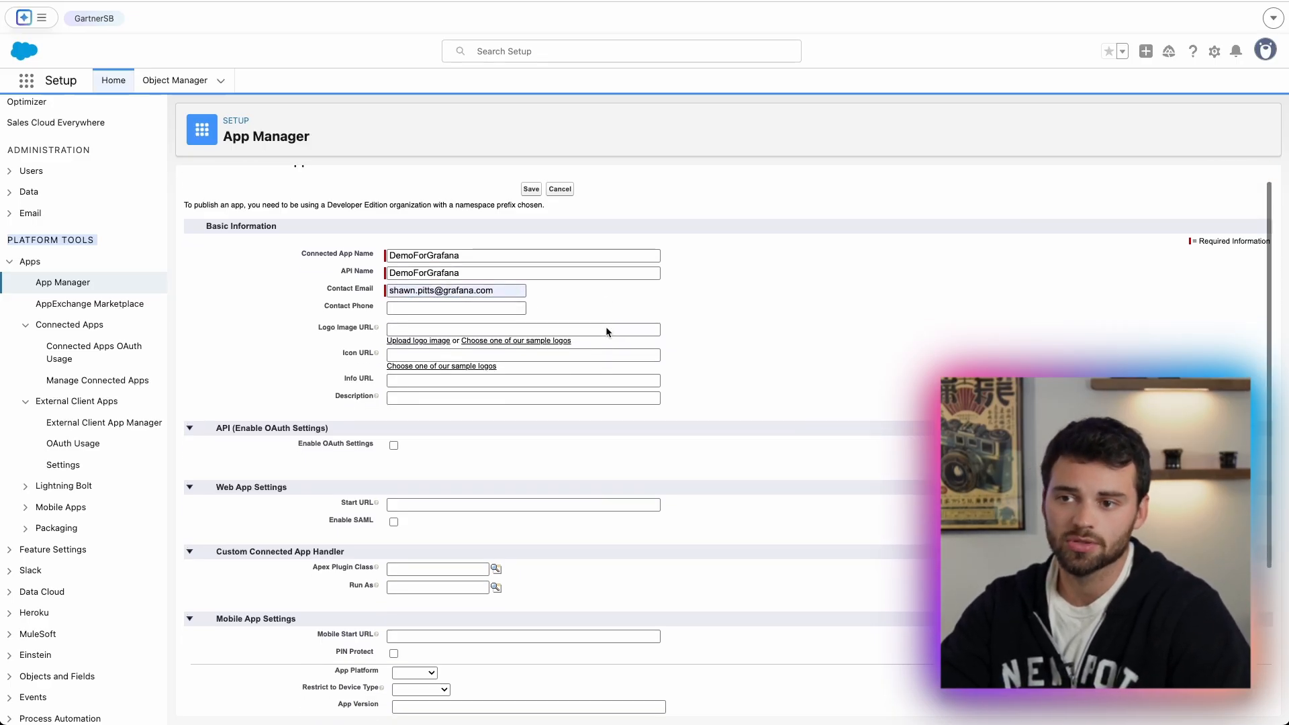
scroll(440, 468, down, 1)
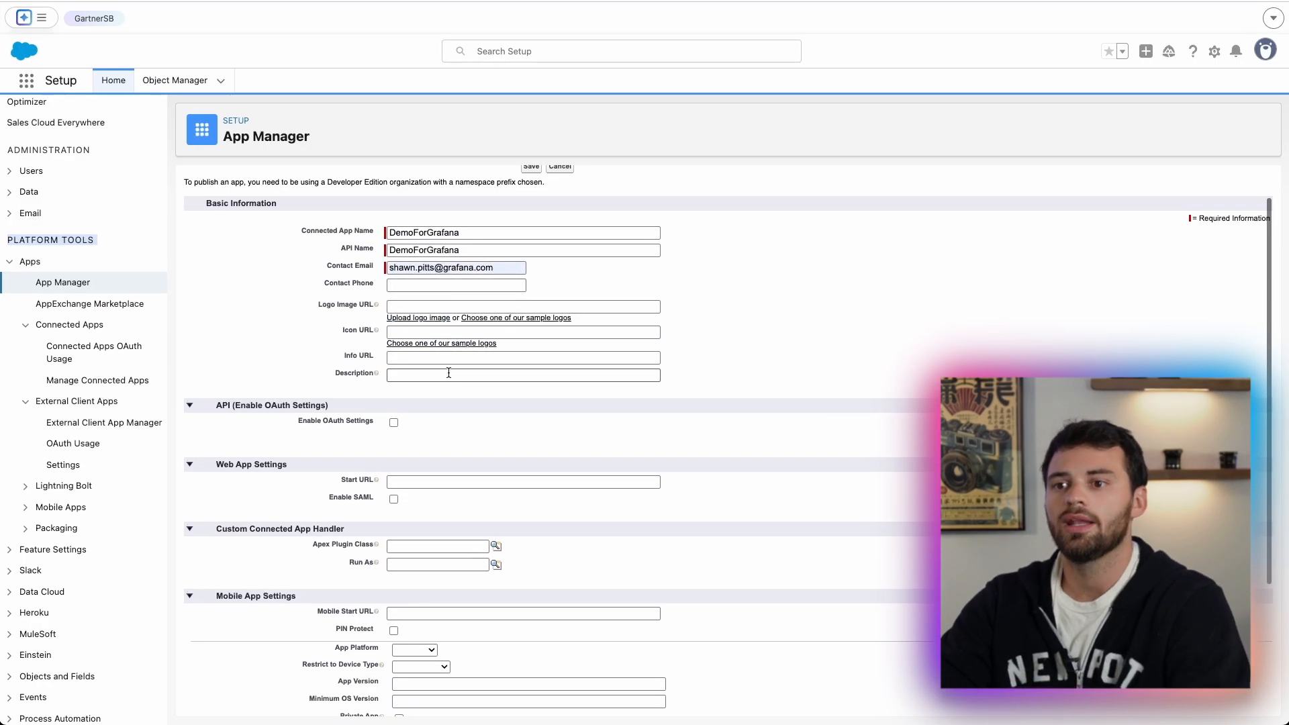
scroll(460, 446, down, 3)
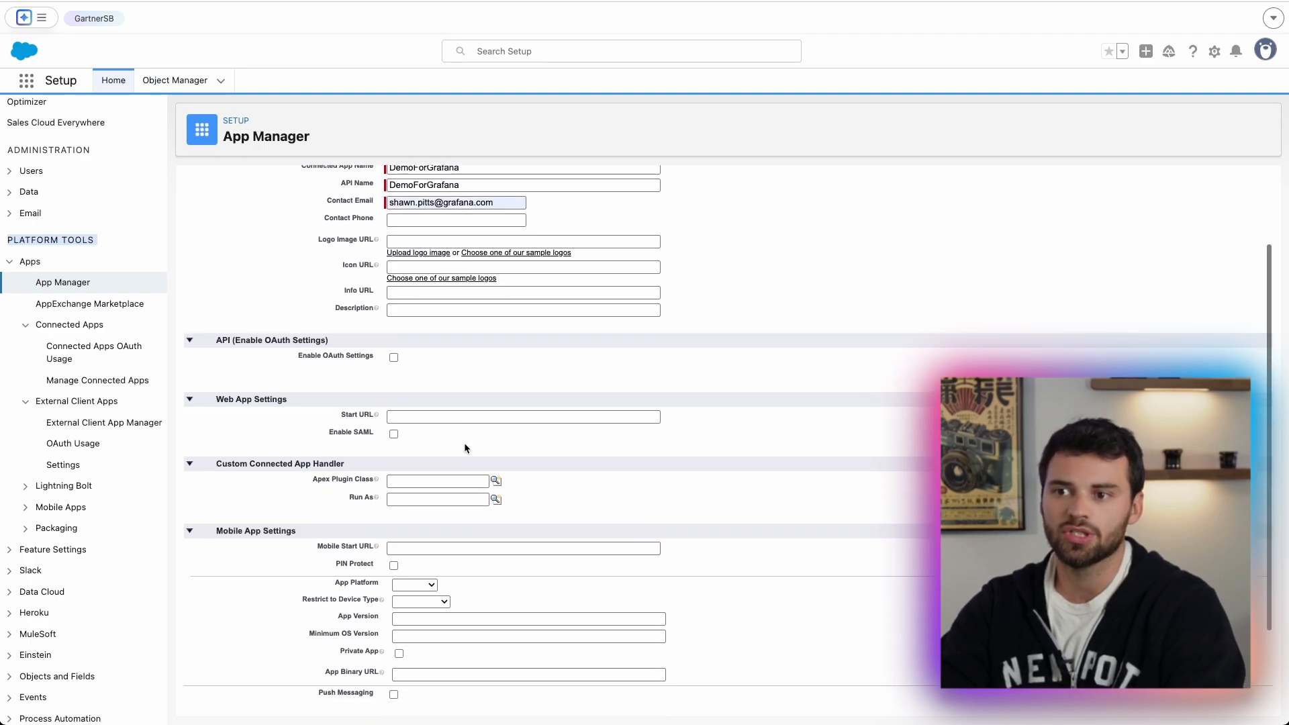
click(395, 357)
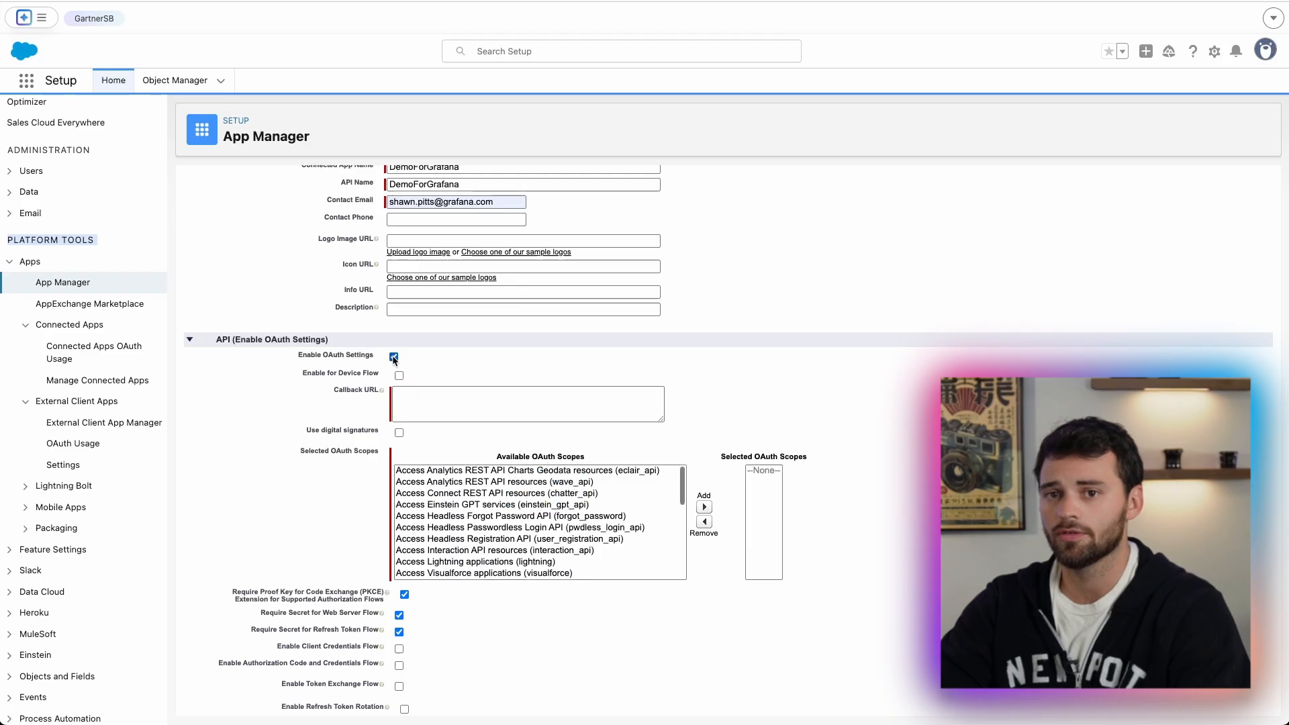
scroll(696, 387, down, 1)
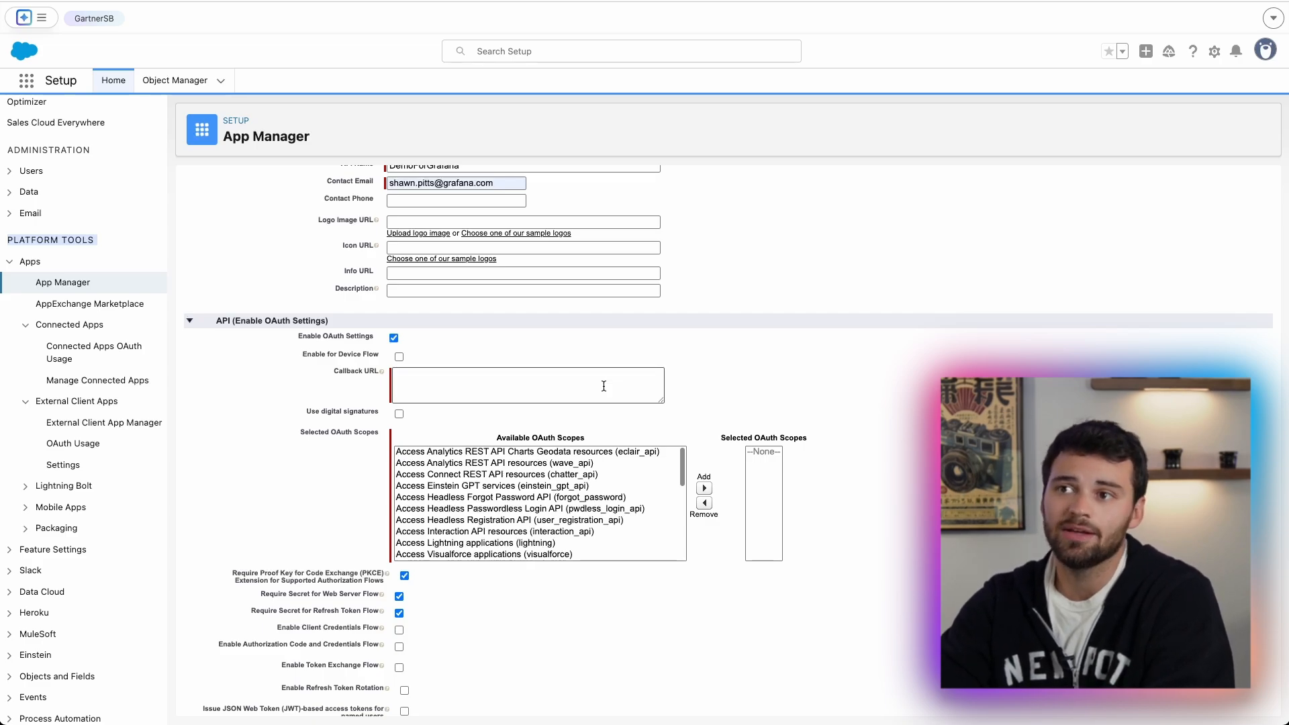
click(604, 386)
text(https://lo)
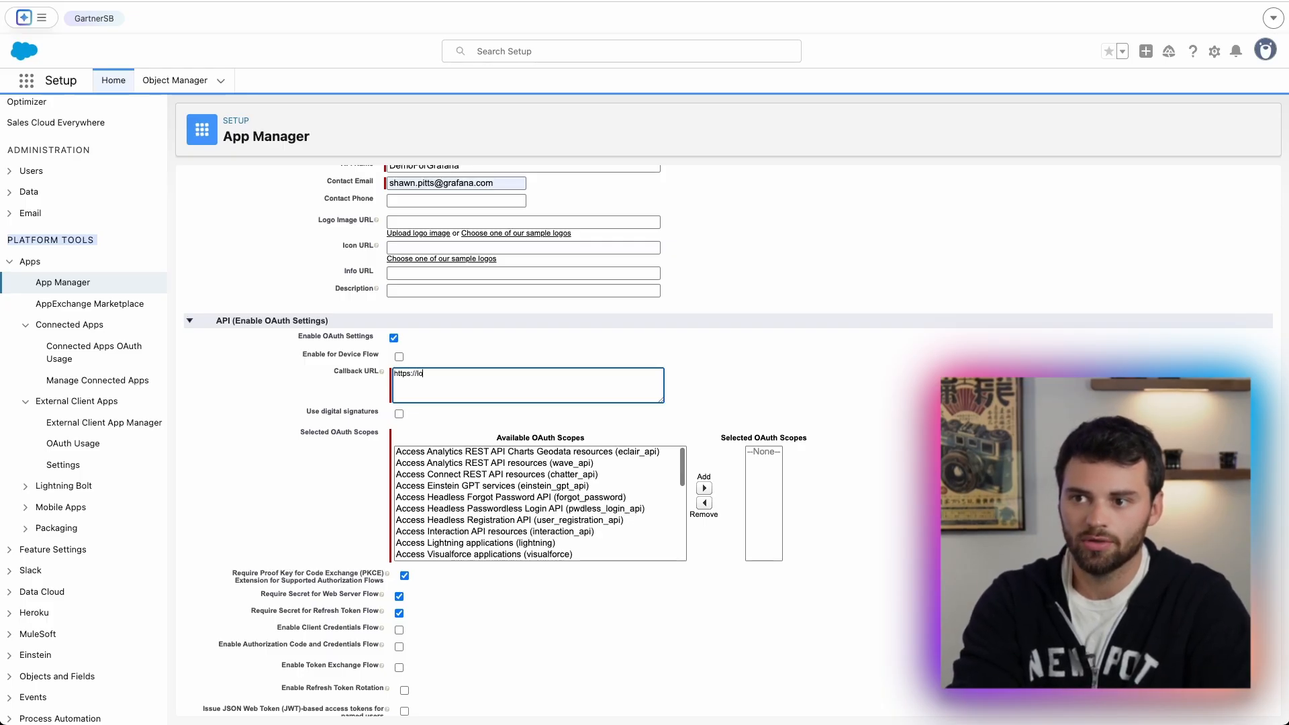
text(calhost:3000)
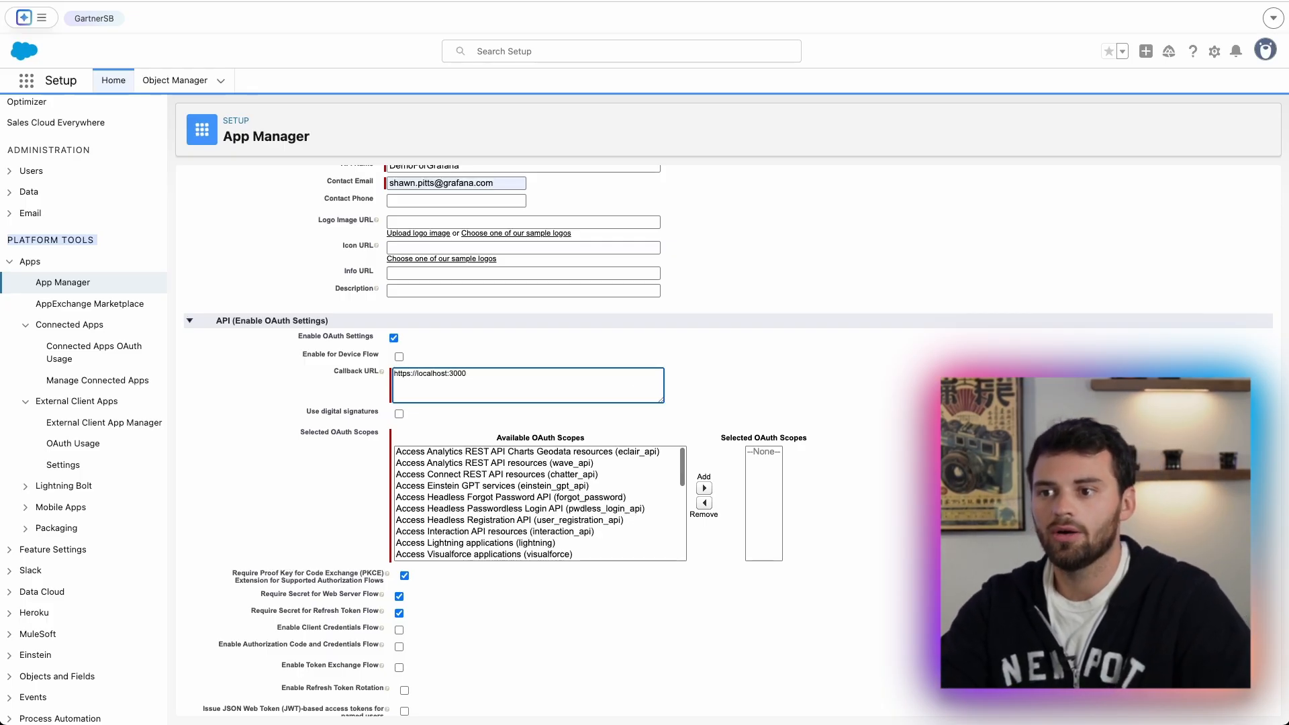
click(851, 369)
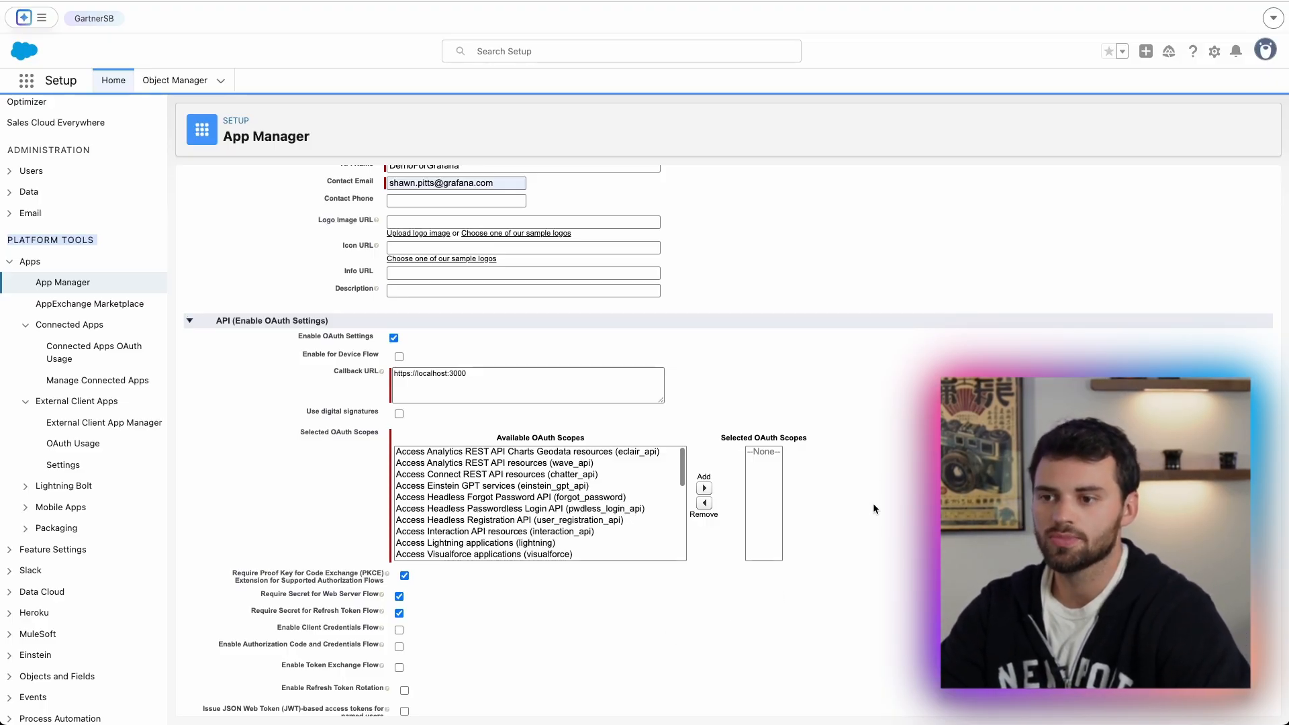
- Add "Manage user data via APIs (api)" to the selected OAuth scopes
scroll(489, 479, down, 2)
scroll(489, 479, up, 2)
scroll(489, 479, down, 10)
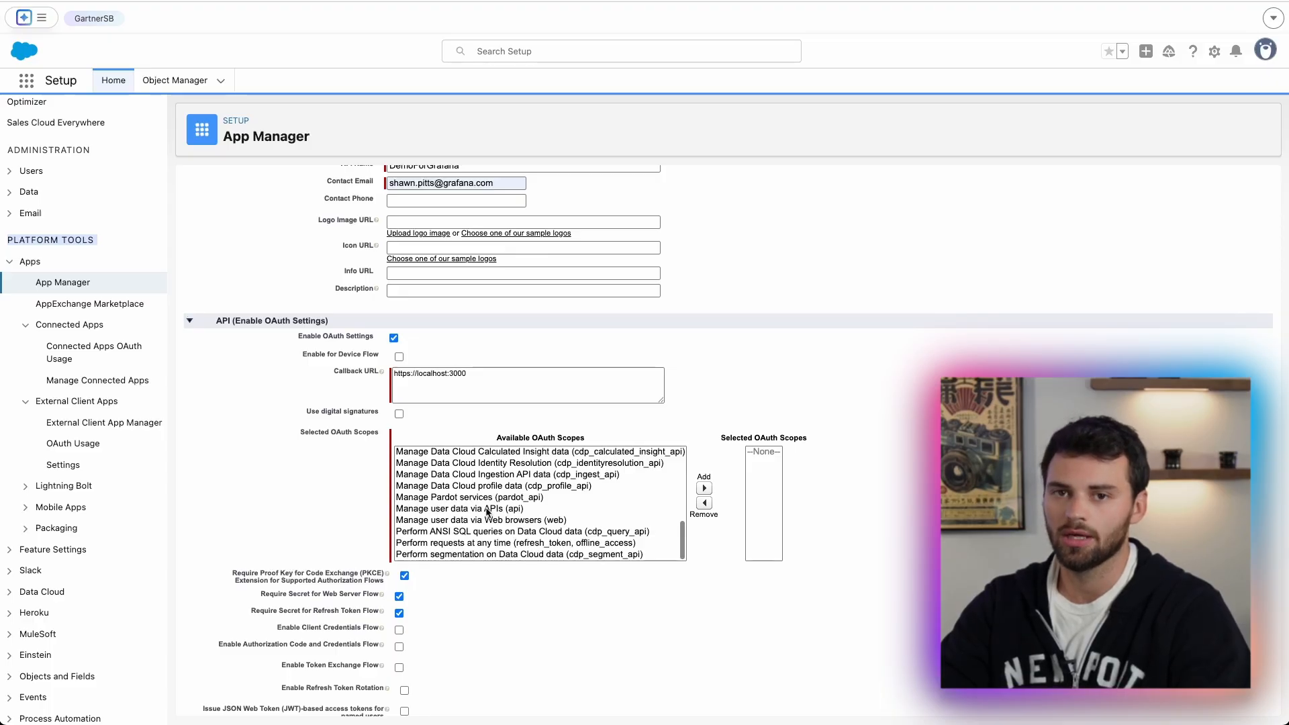
click(488, 510)
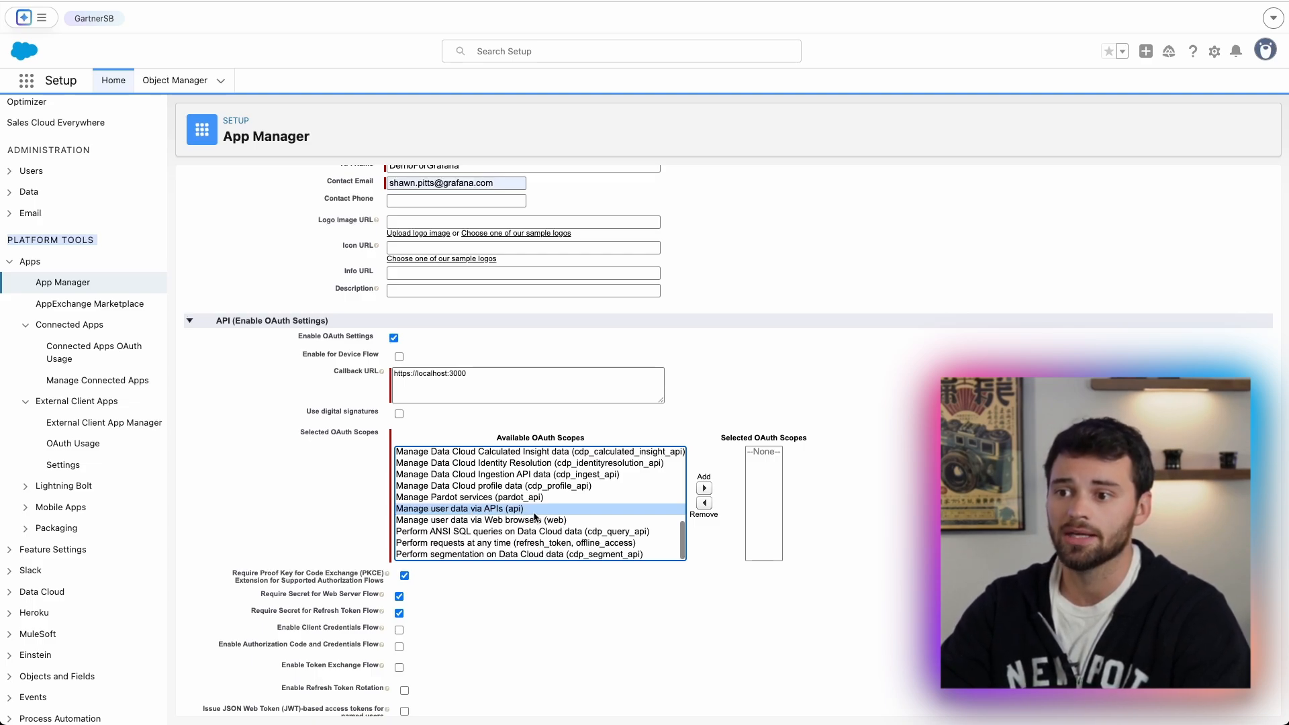
click(703, 488)
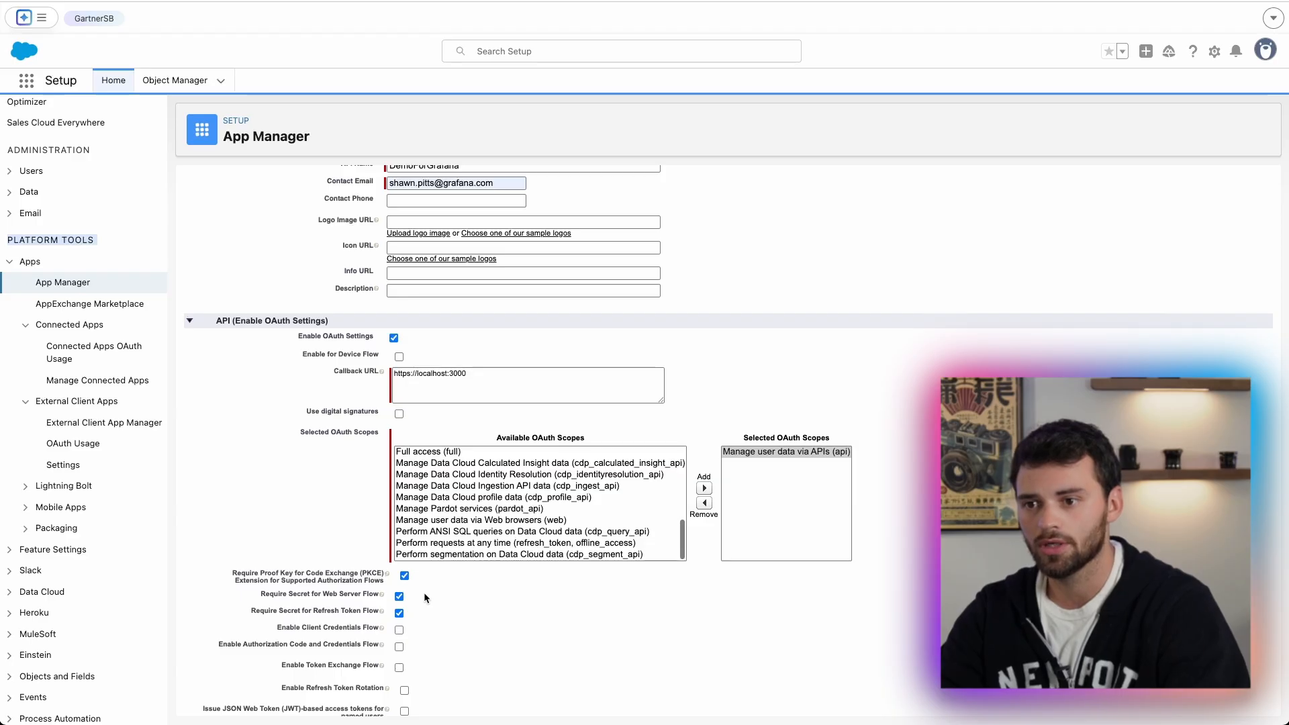
- Turn off the PKCE requirement and the secret requirements for the Web Server Flow and Refresh Token Flow
scroll(424, 594, down, 2)
scroll(425, 591, down, 2)
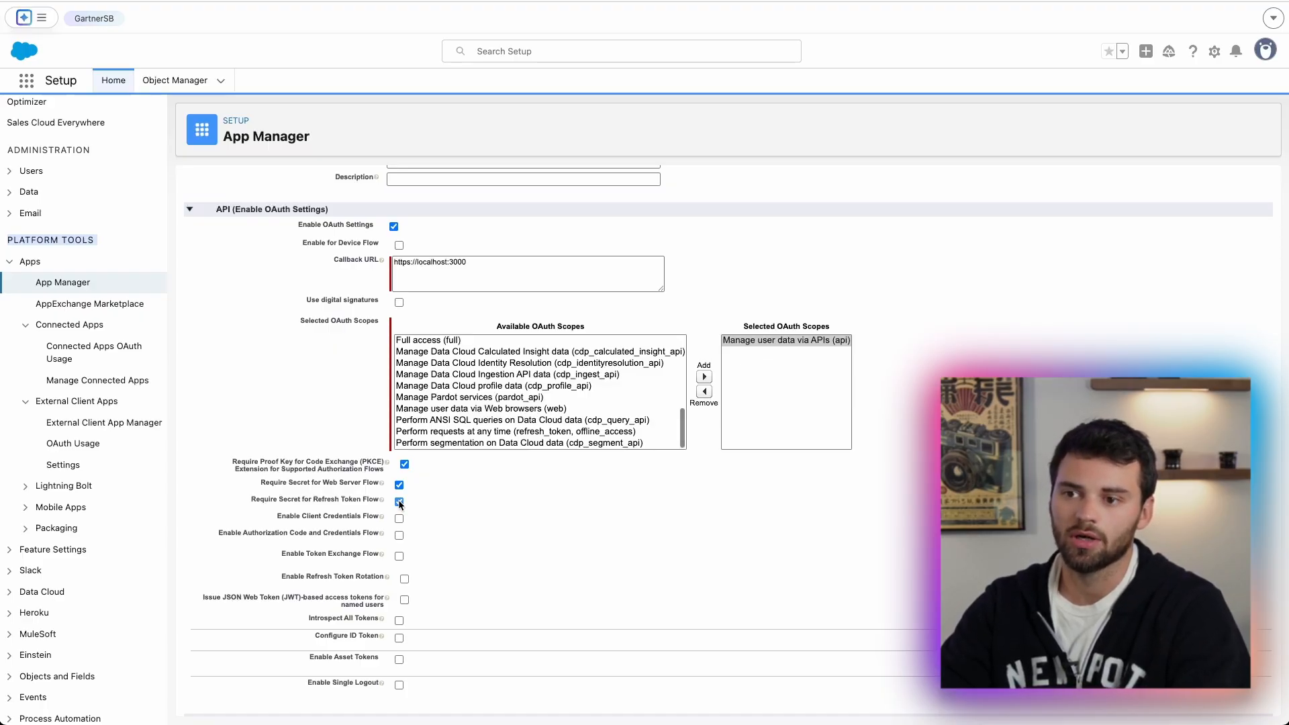
click(399, 503)
click(400, 485)
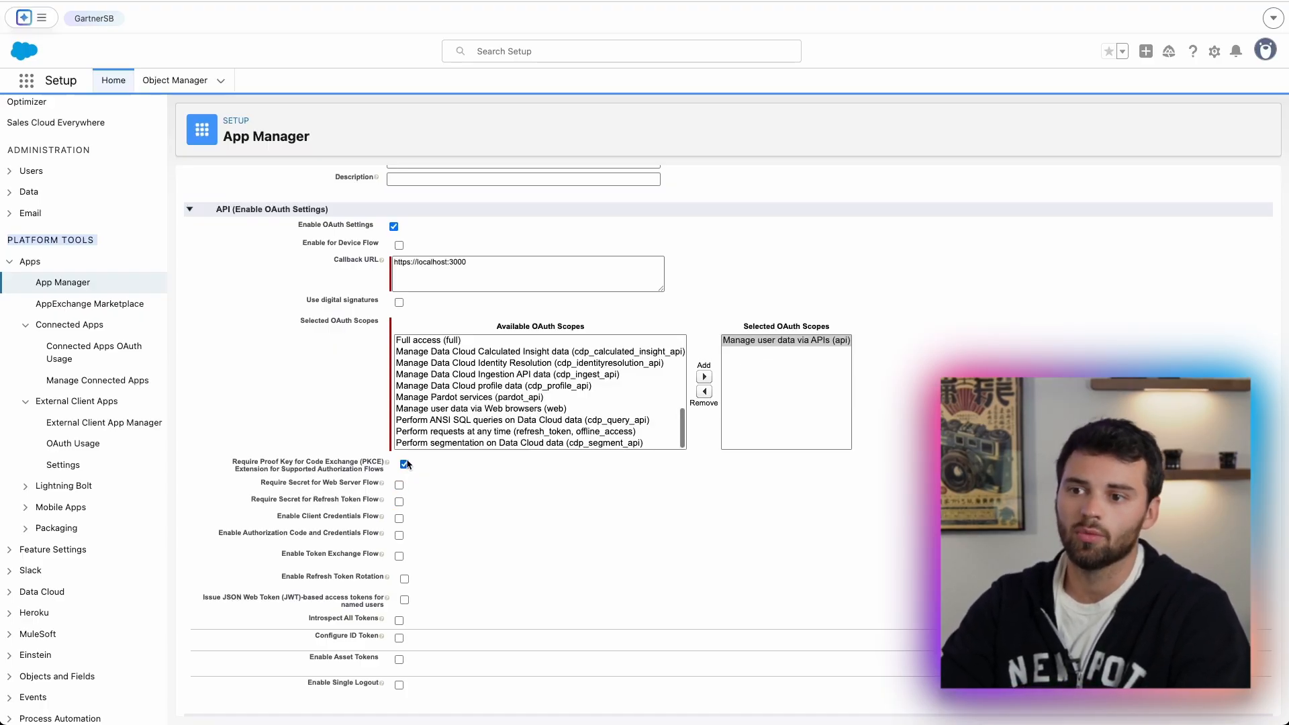
click(404, 464)
- Try to save the new connected app
scroll(435, 511, down, 3)
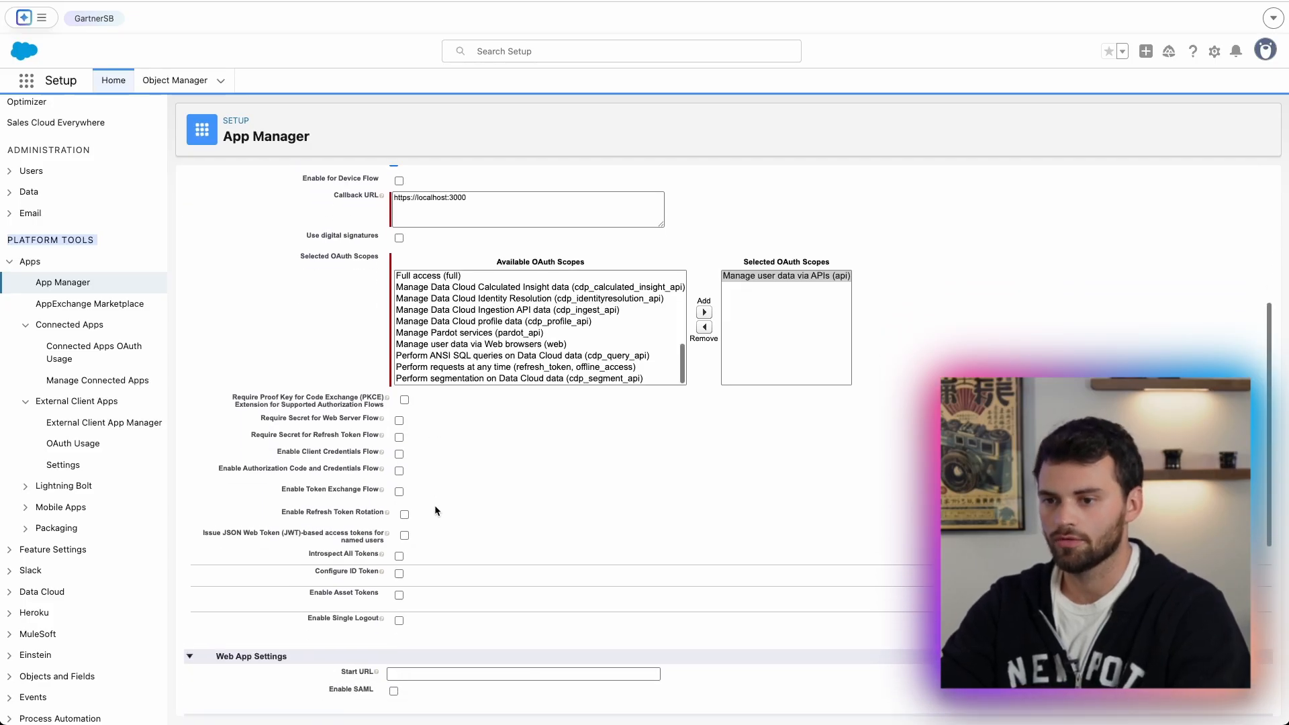
scroll(435, 510, down, 4)
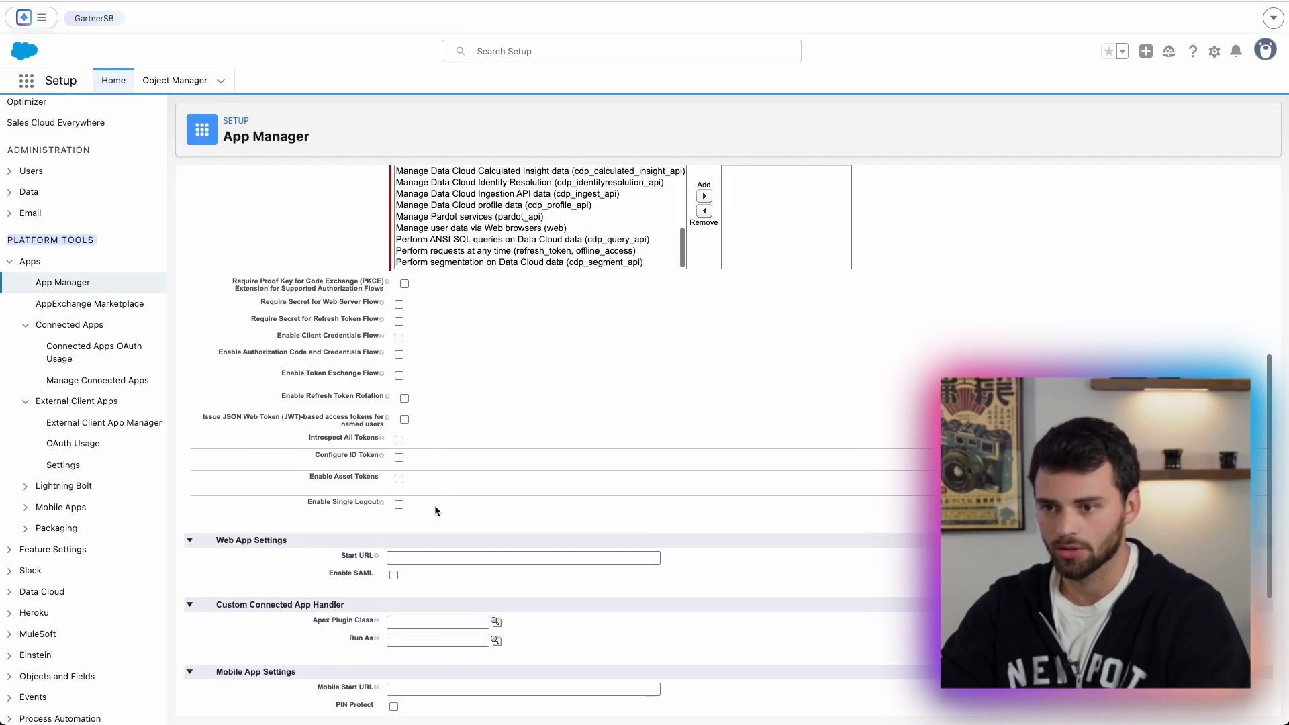
scroll(436, 510, down, 2)
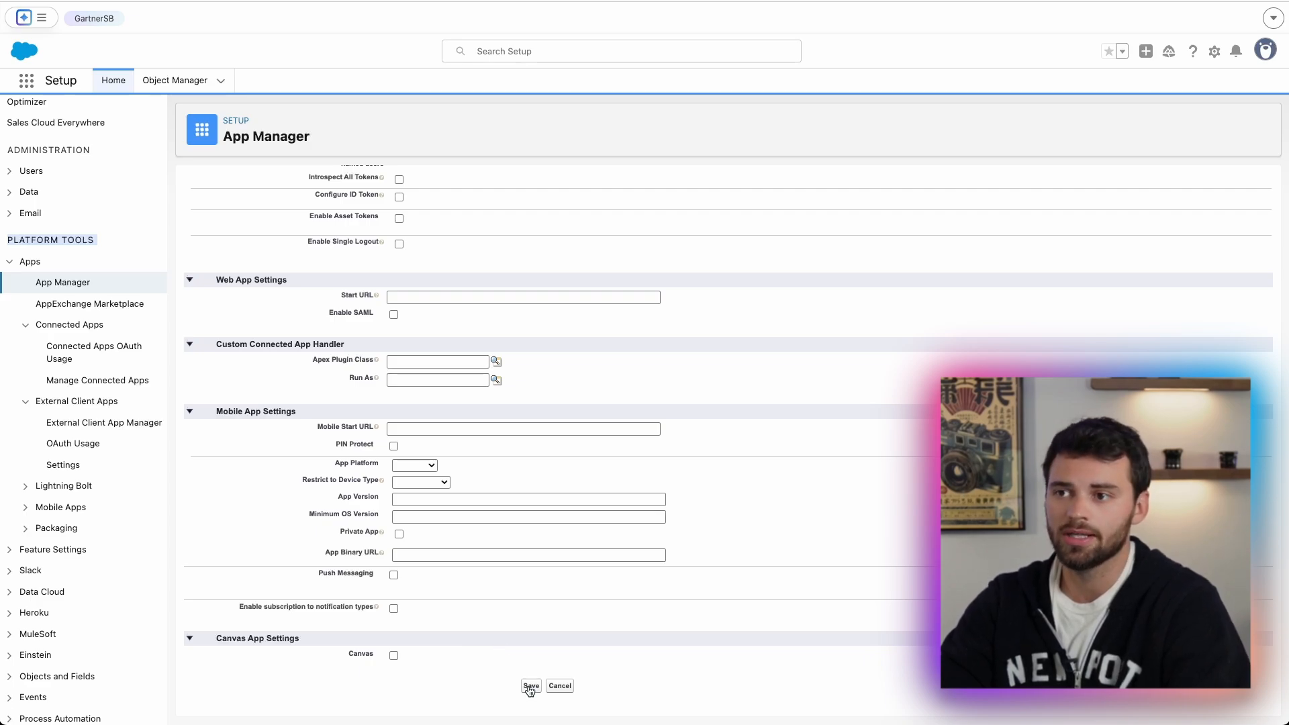
click(531, 686)
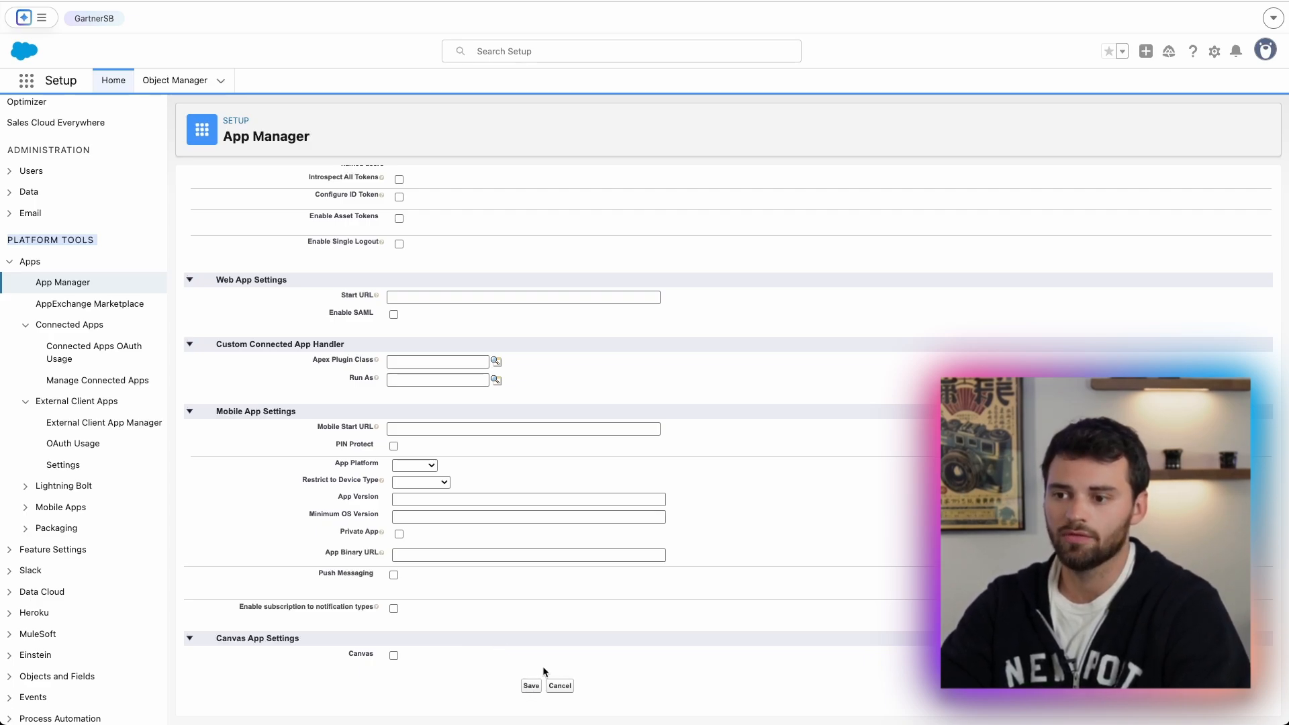
- Rename the connected app to DemoForGrafana2, save it, and continue past the notice to its details
click(500, 277)
text(2)
scroll(747, 325, down, 15)
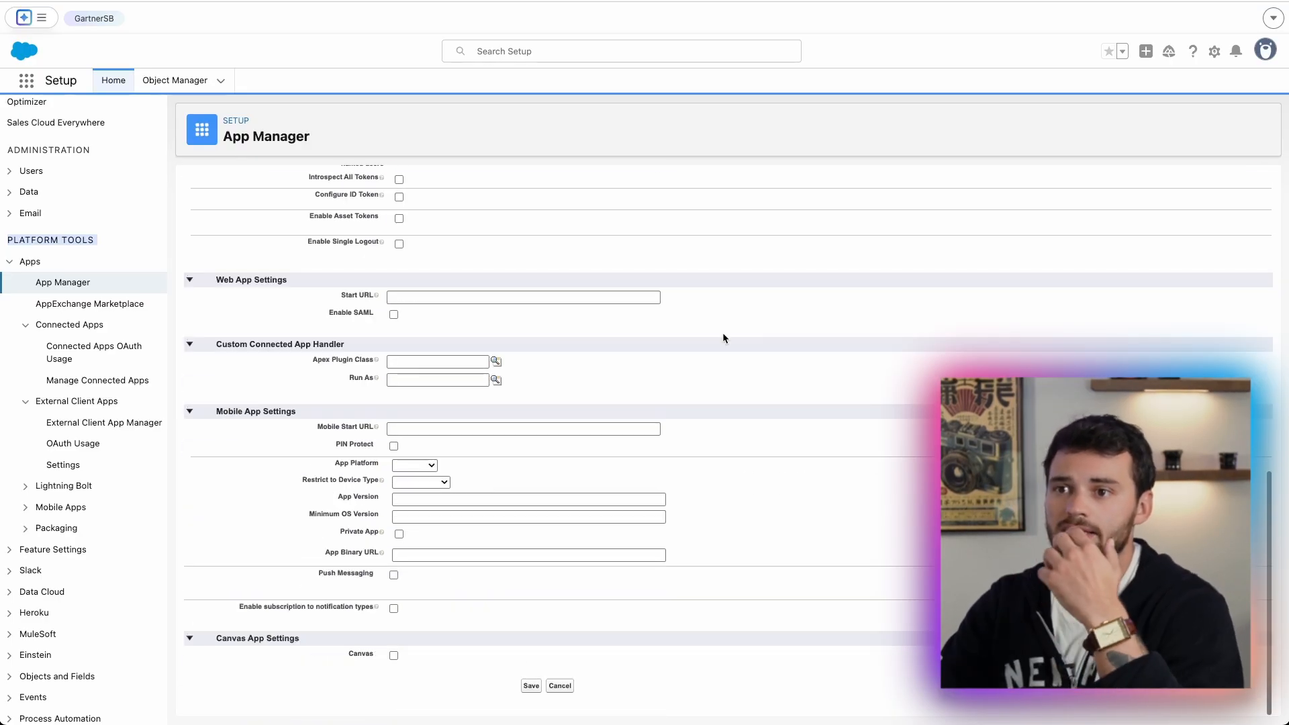
click(531, 685)
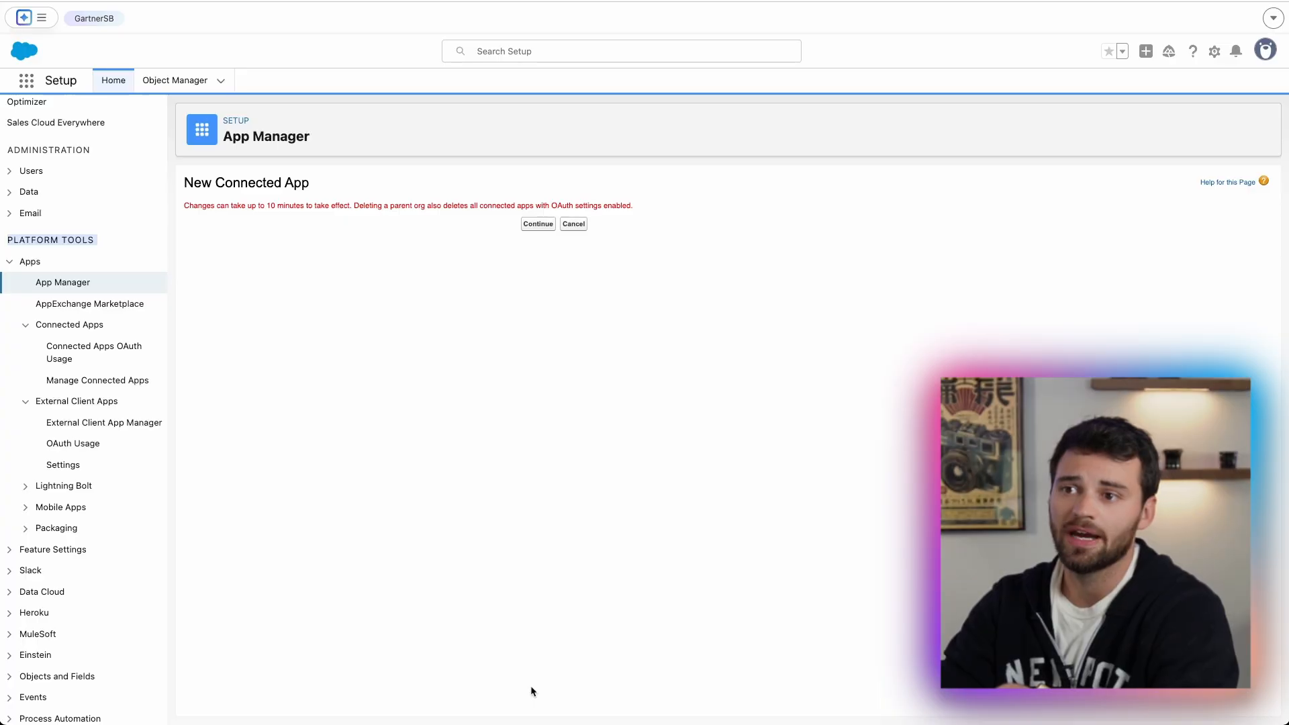
click(539, 225)
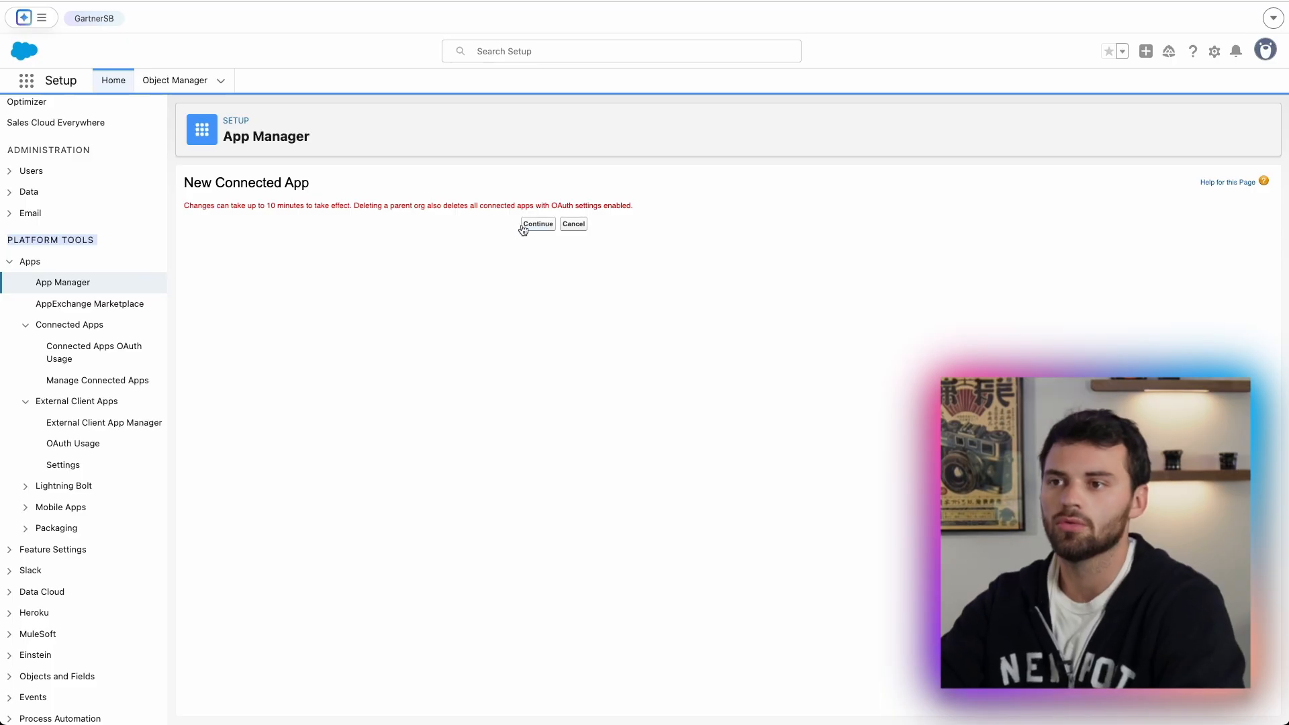
click(536, 225)
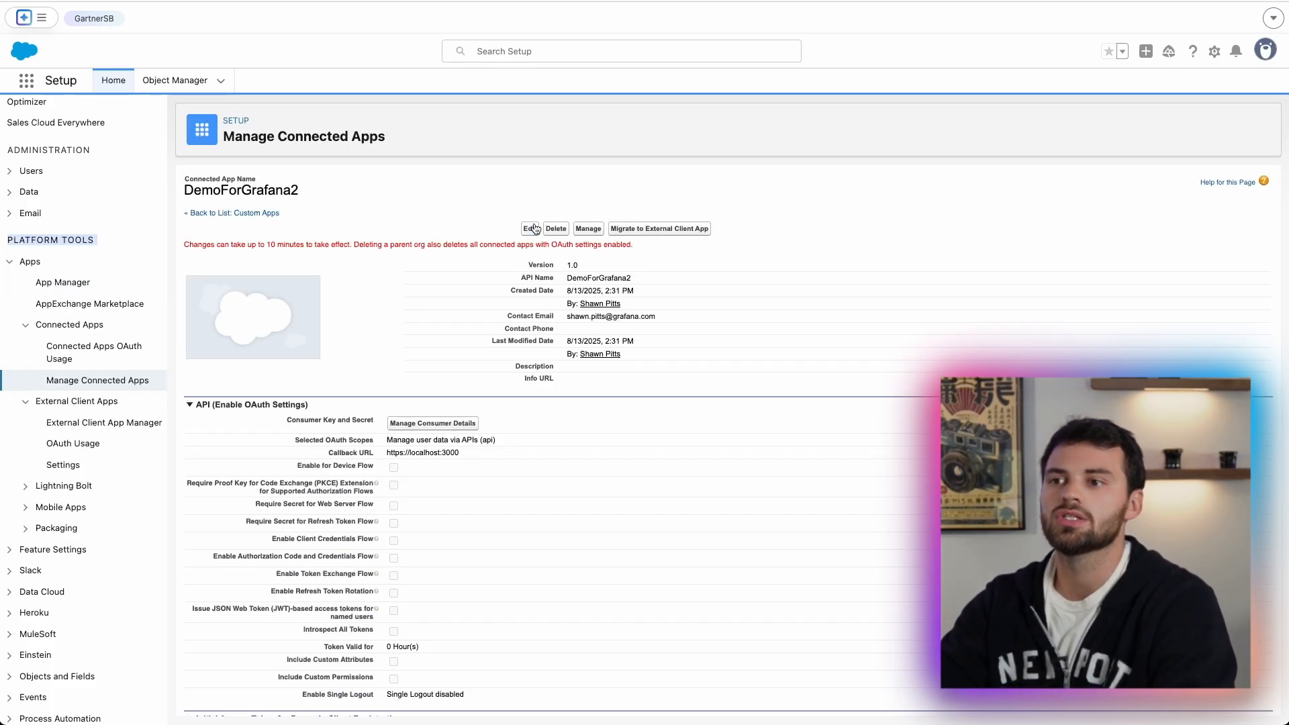
- Switch from the DemoForGrafana2 connected app details to Grafana
scroll(541, 227, down, 1)
scroll(541, 224, up, 1)
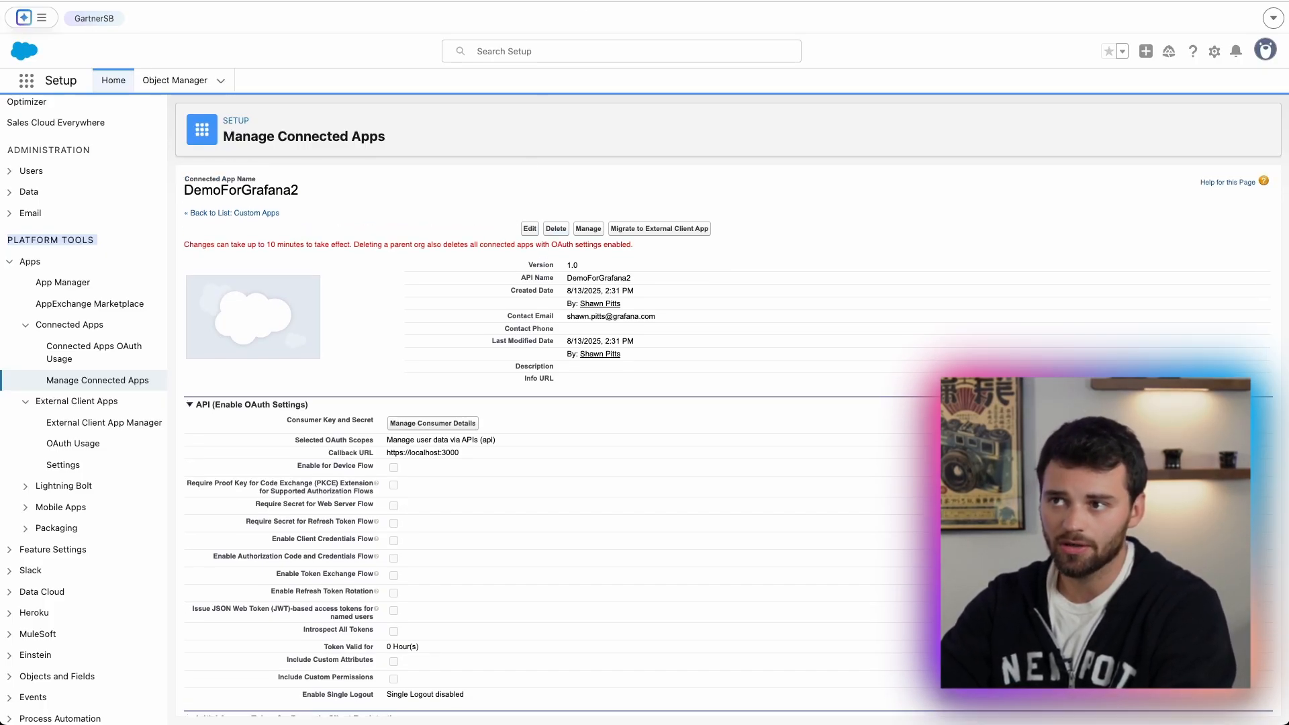
click(585, 1)
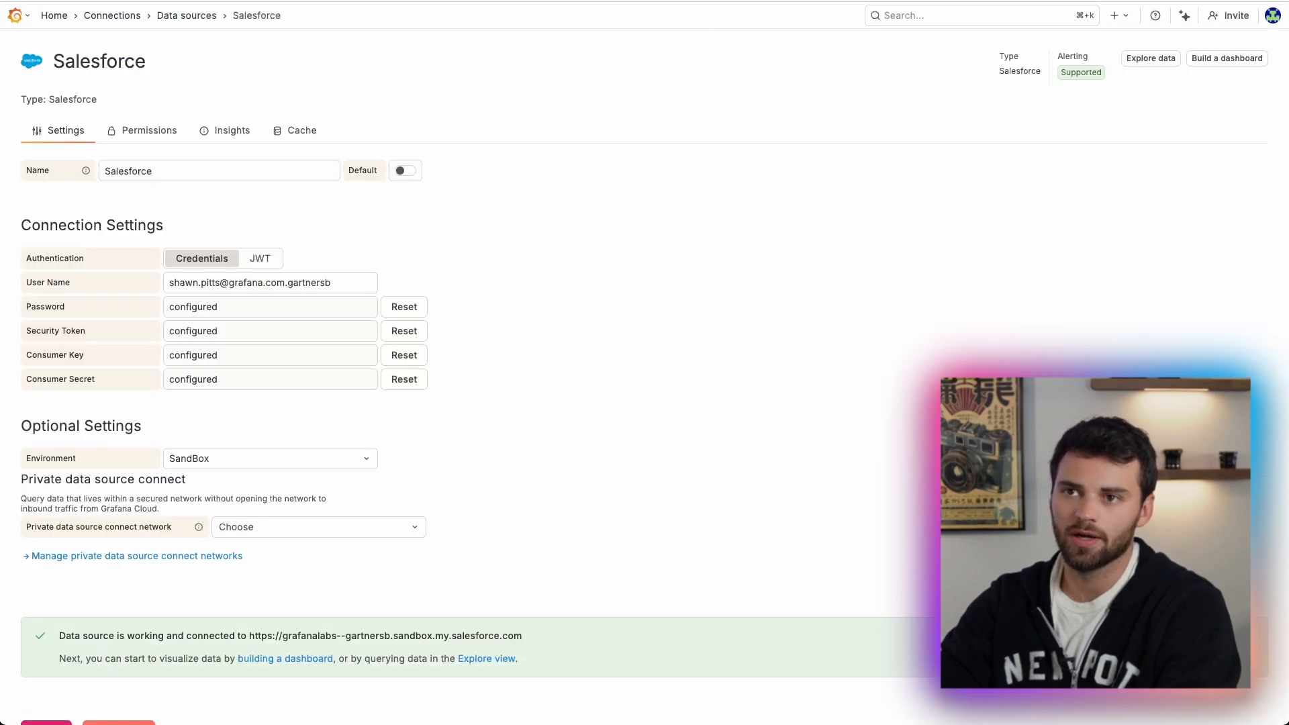
- Open the page for adding a data source from the data sources list and look through the available types for Salesforce
click(25, 26)
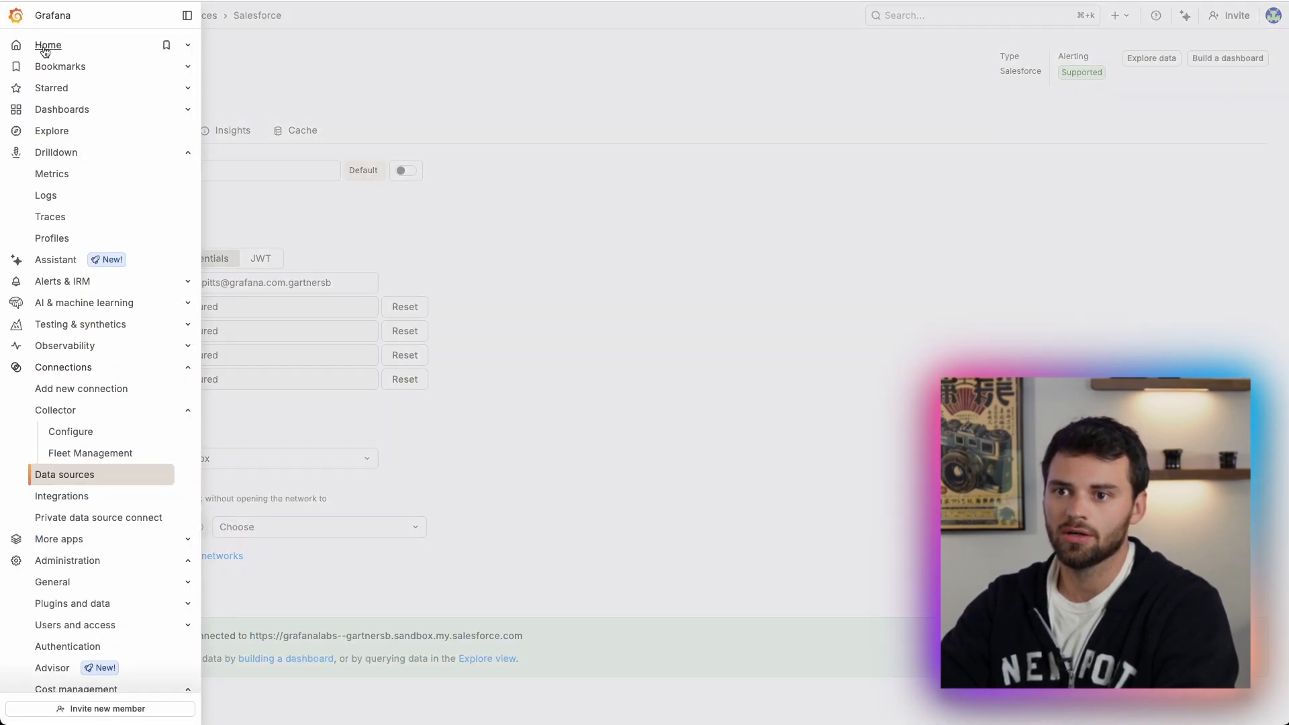
click(45, 46)
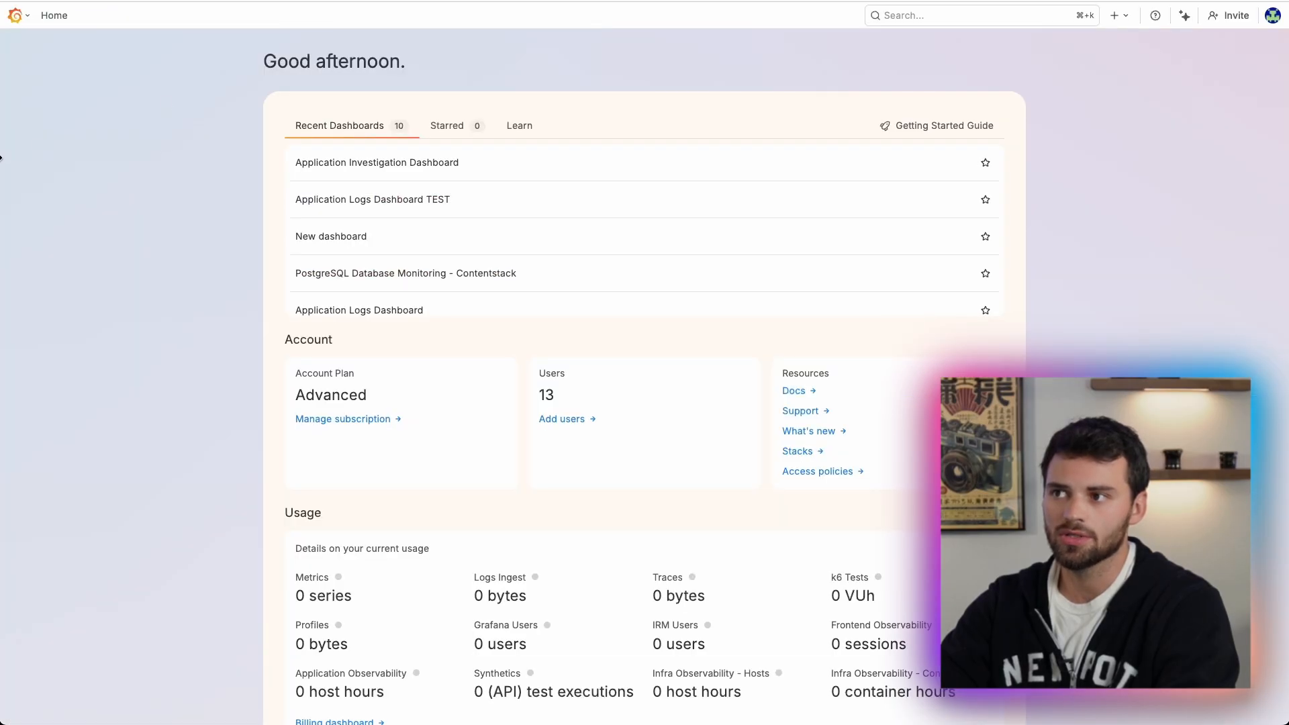
click(24, 14)
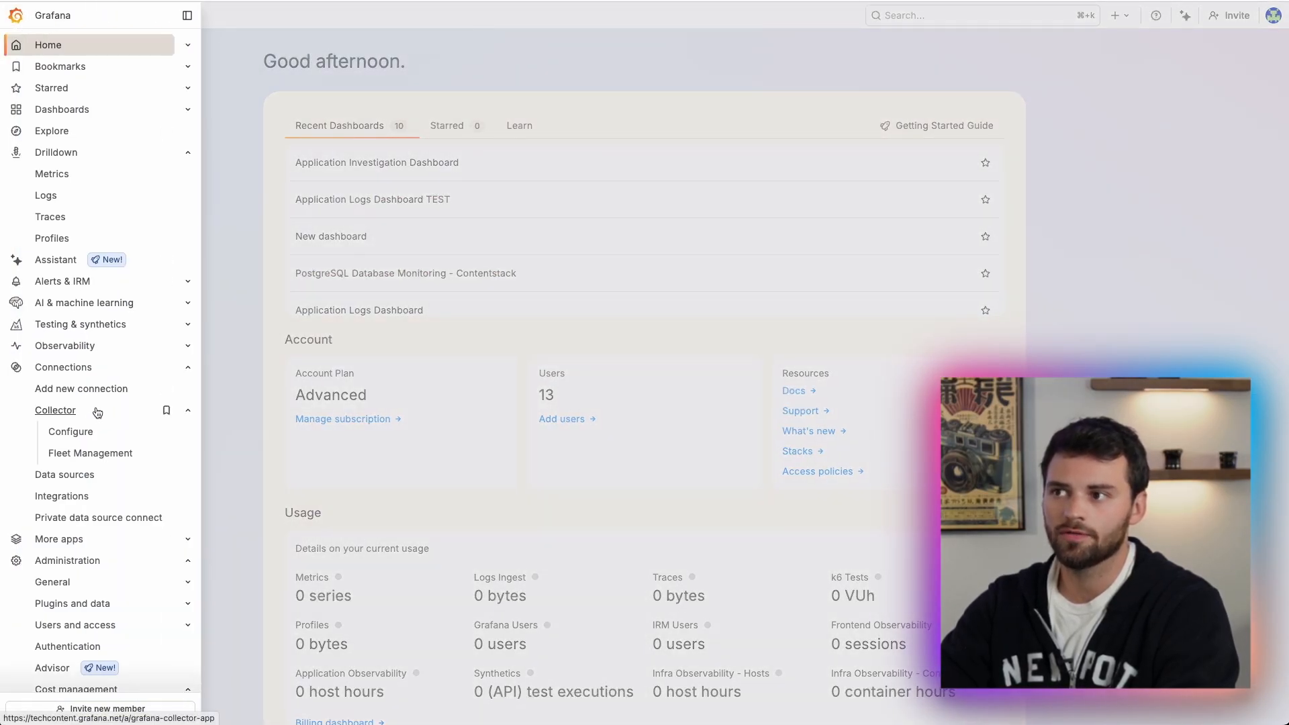
click(102, 478)
click(1196, 61)
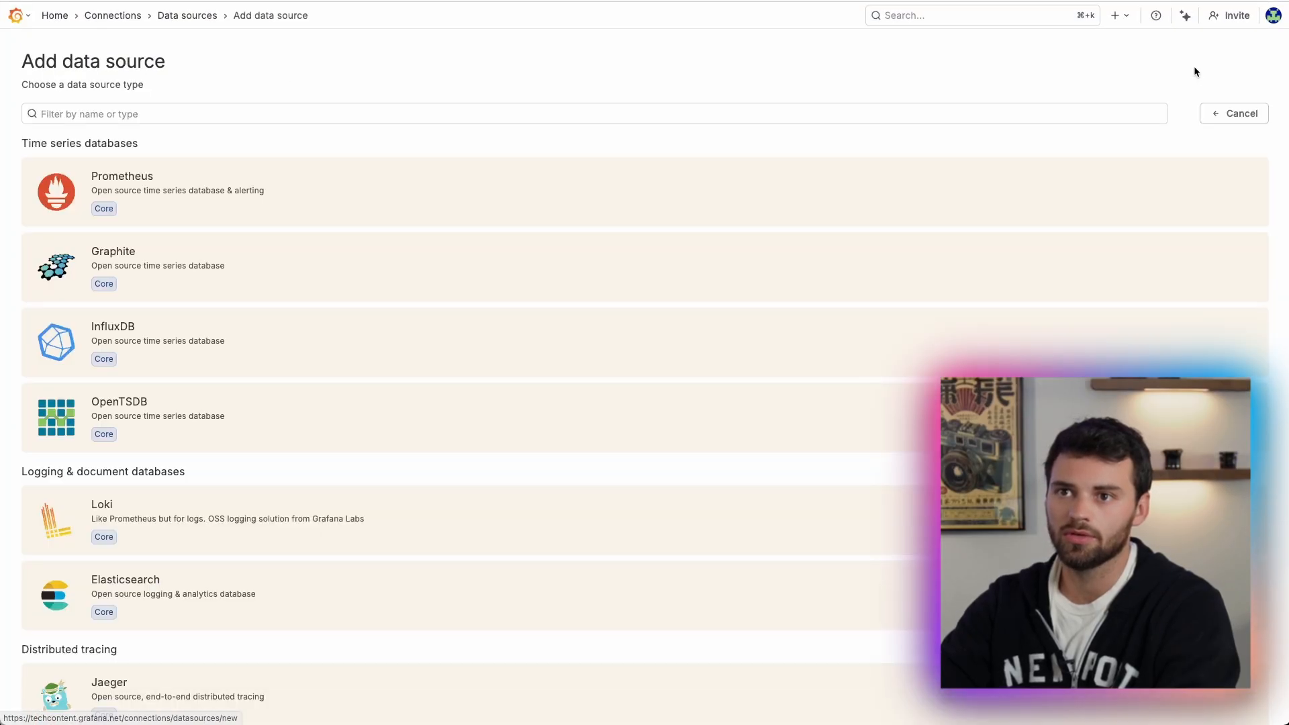
scroll(378, 233, down, 10)
scroll(380, 235, down, 20)
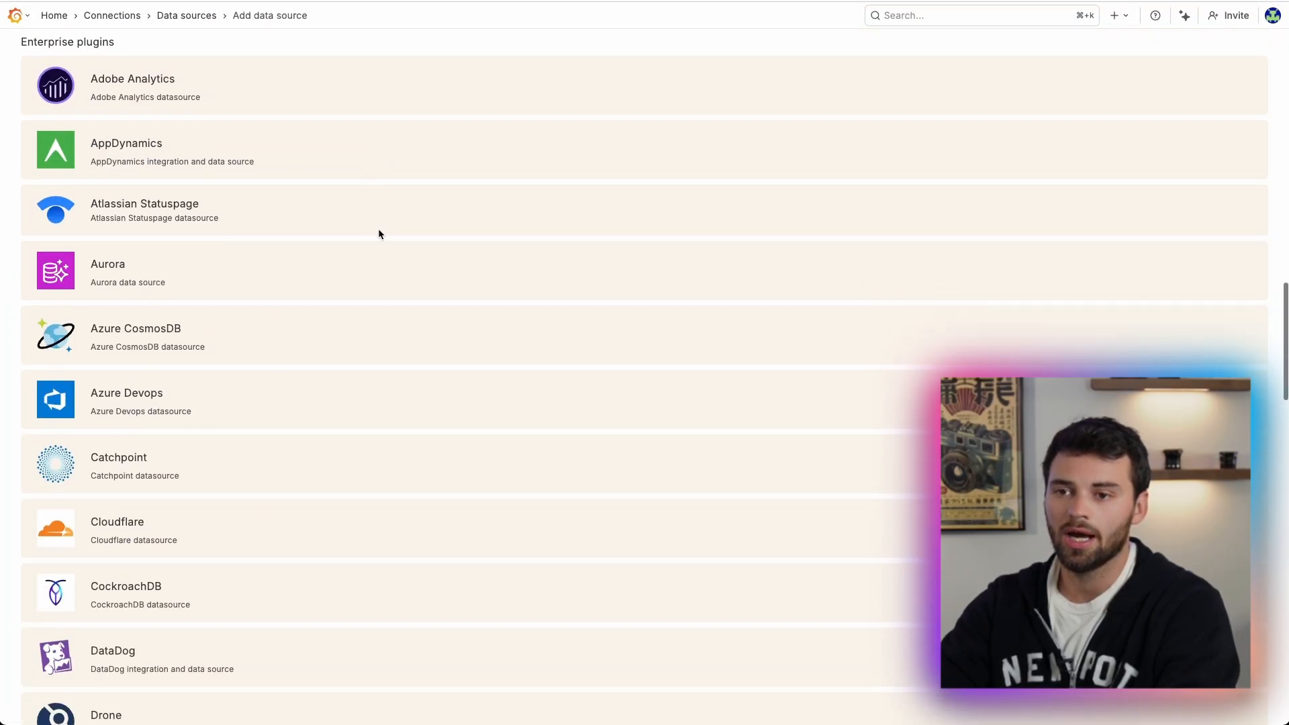
scroll(376, 233, down, 2)
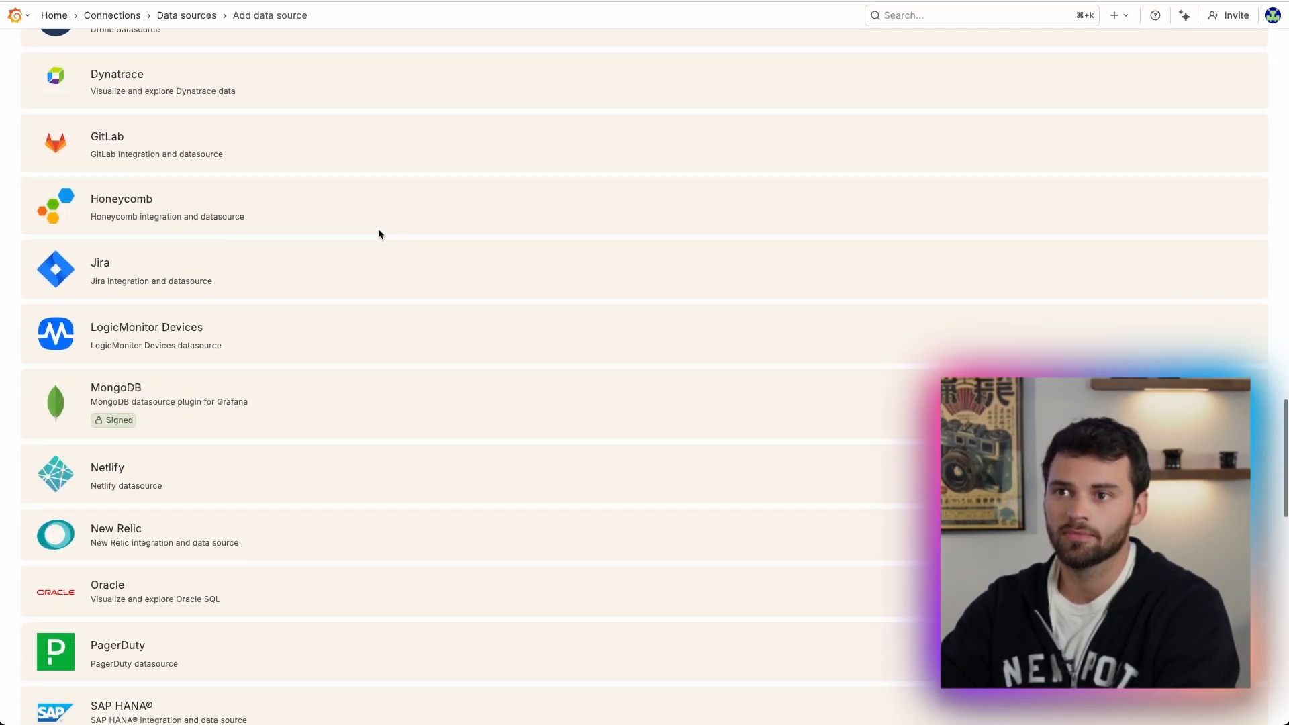
scroll(374, 233, up, 15)
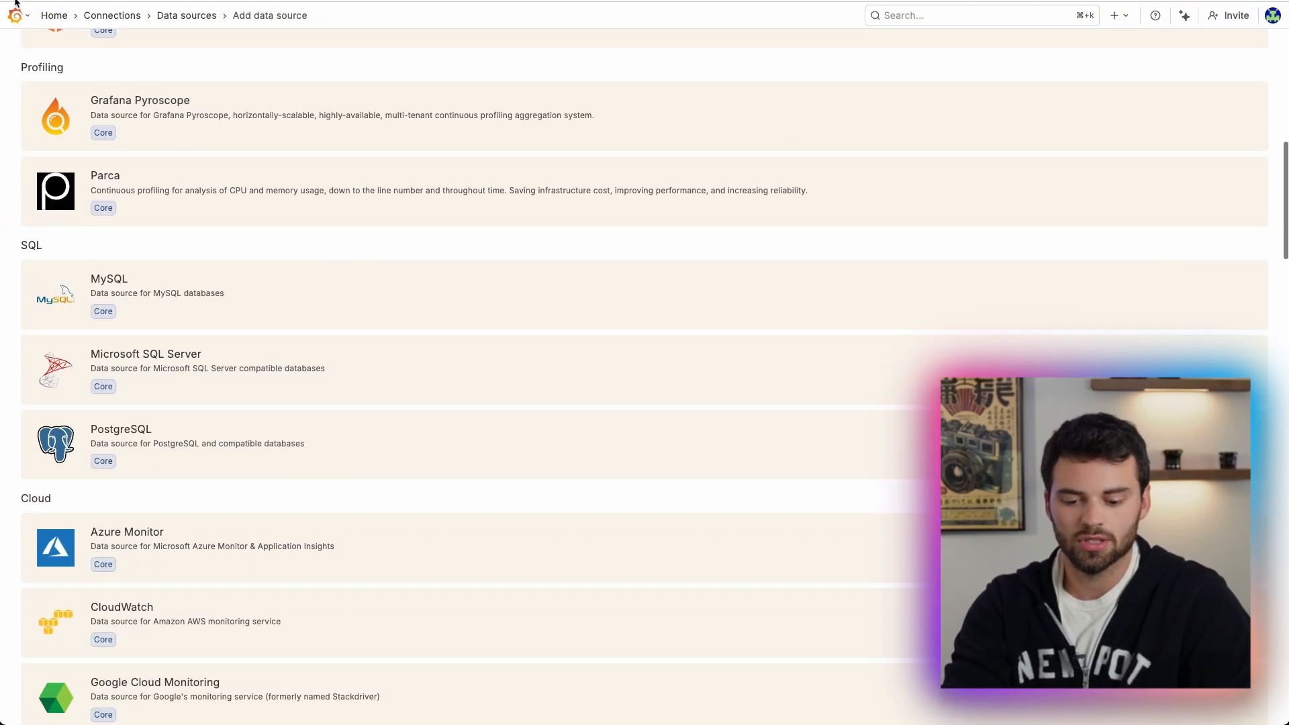
- Search the new connections for "salesforce" and add a new Salesforce data source
click(91, 15)
click(366, 125)
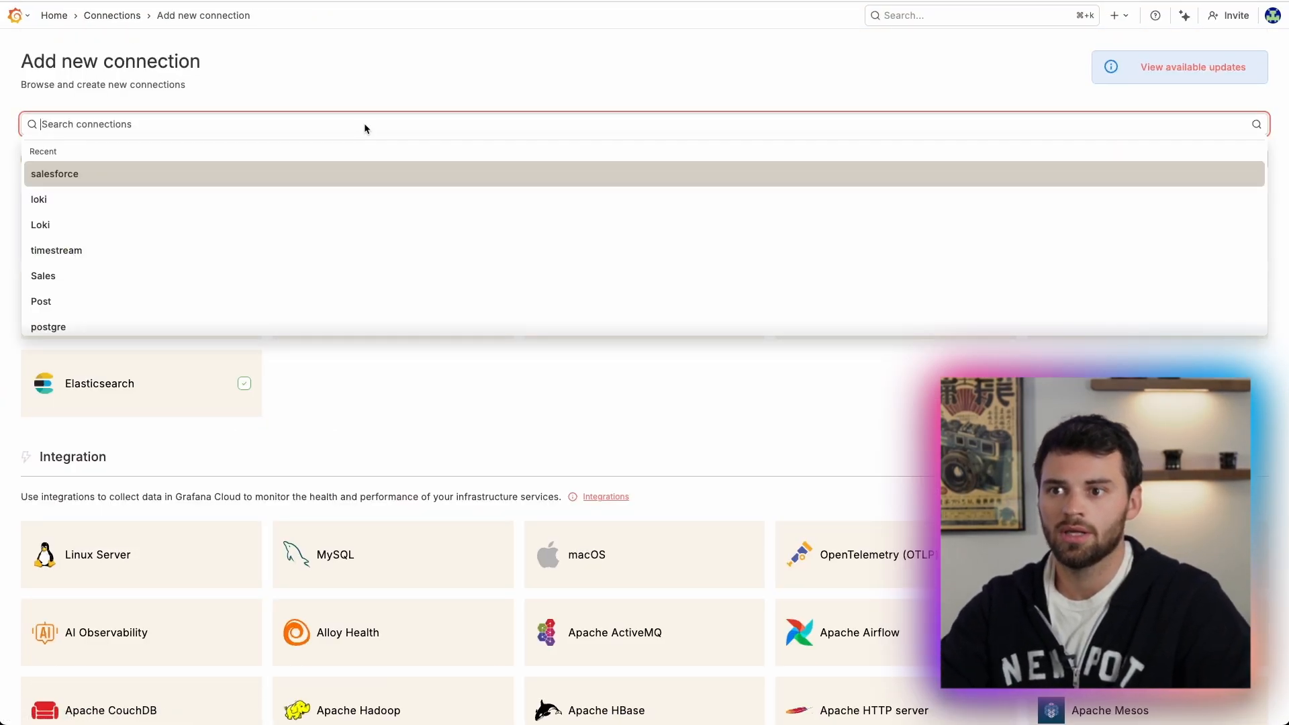
text(salesforce)
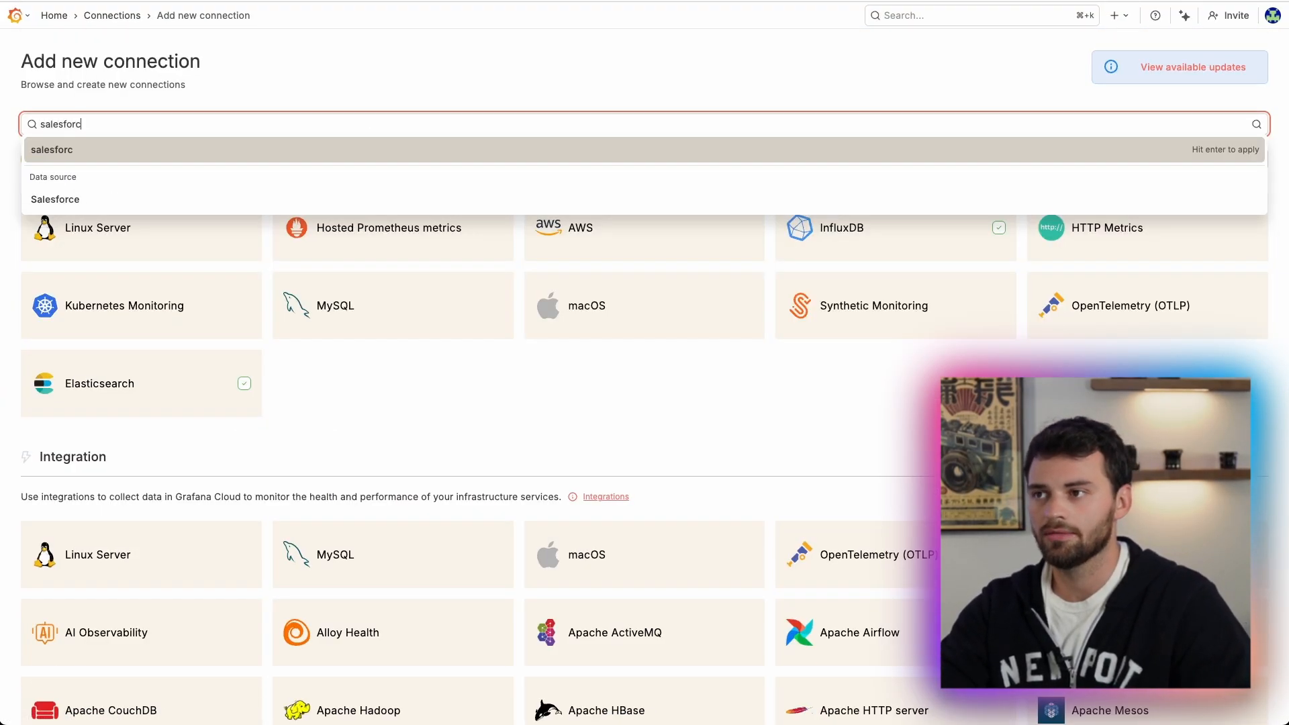
key(Return)
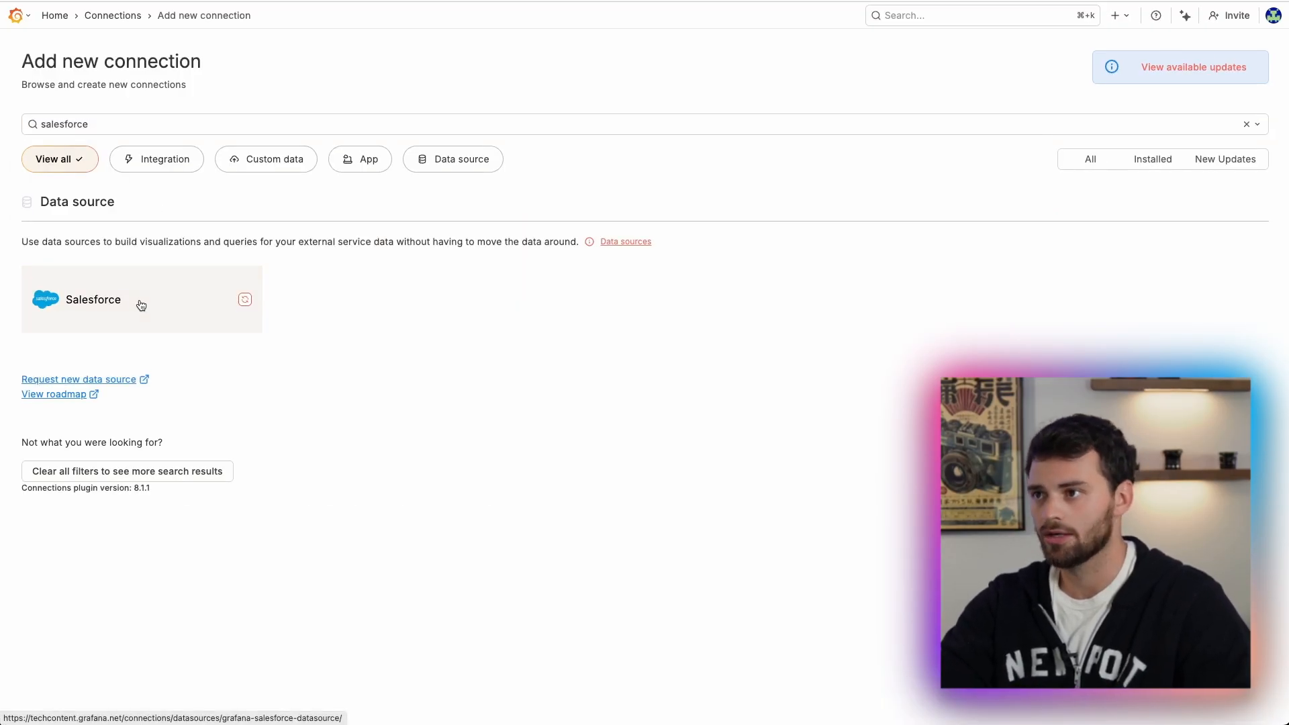
click(138, 302)
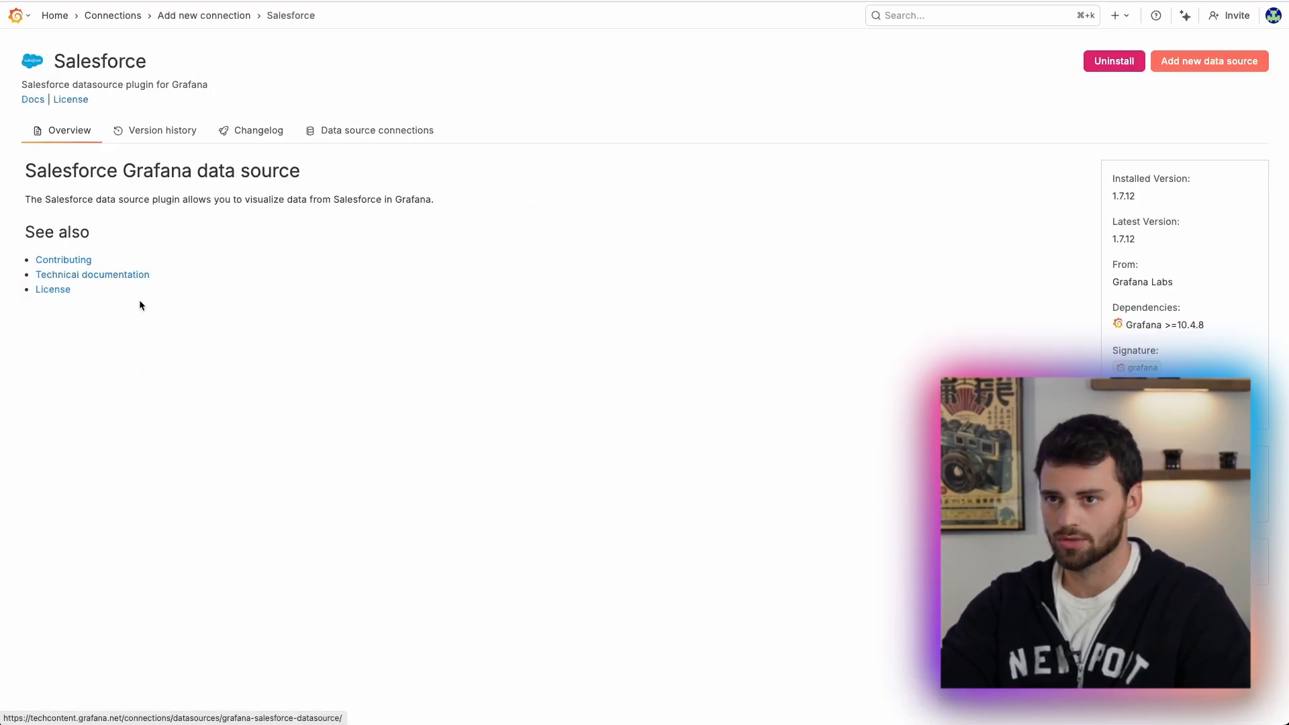
click(1184, 62)
- Name the new data source Salesforce
triple_click(145, 169)
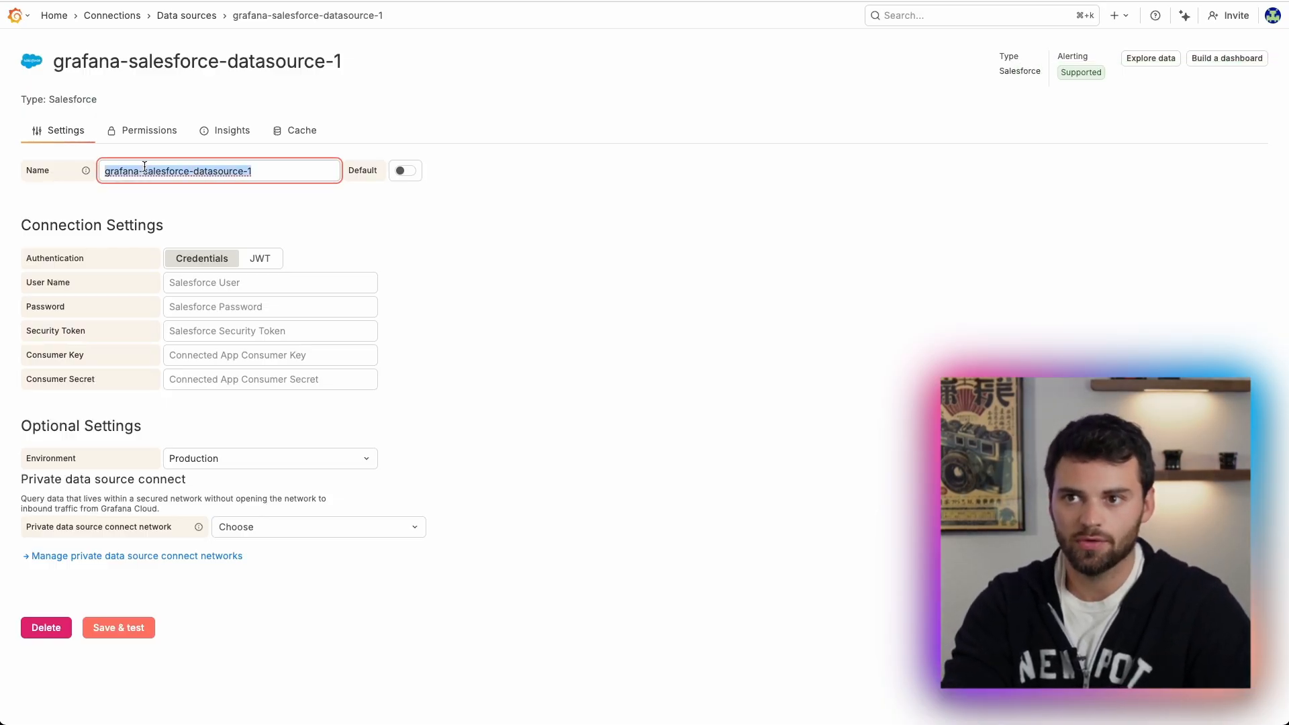
text(Sa)
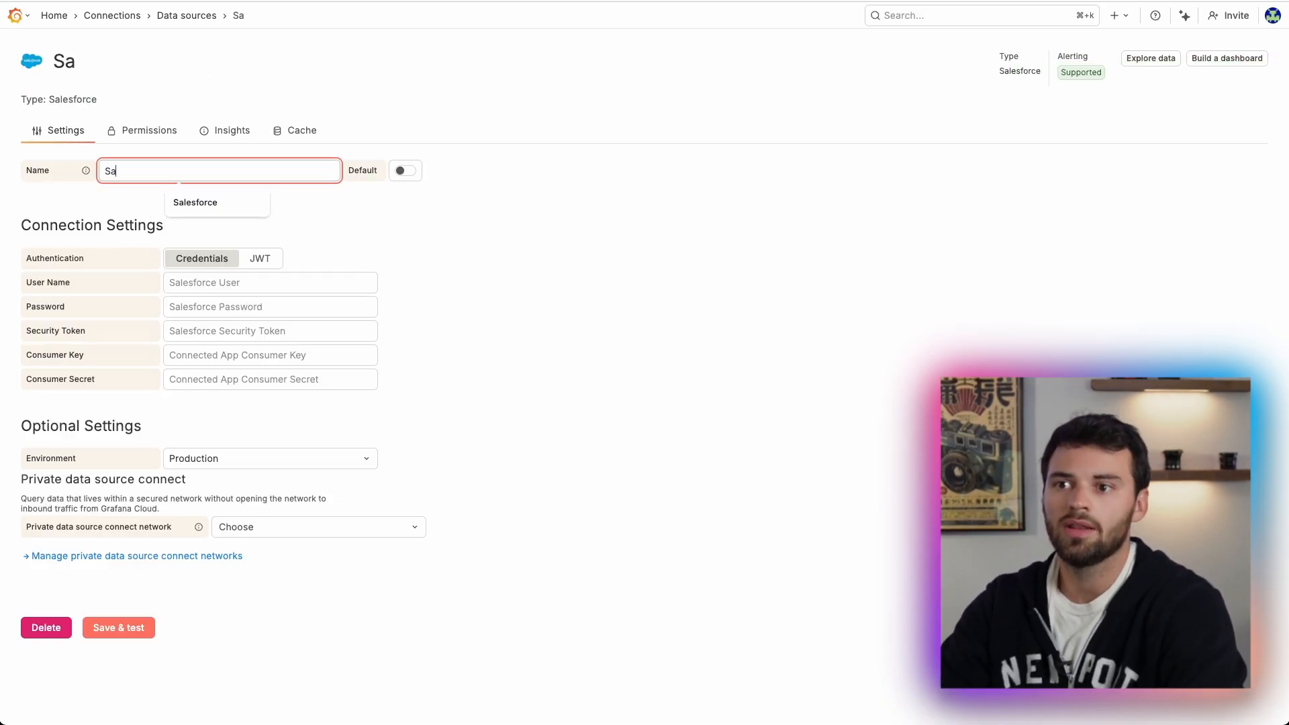
text(lesforce)
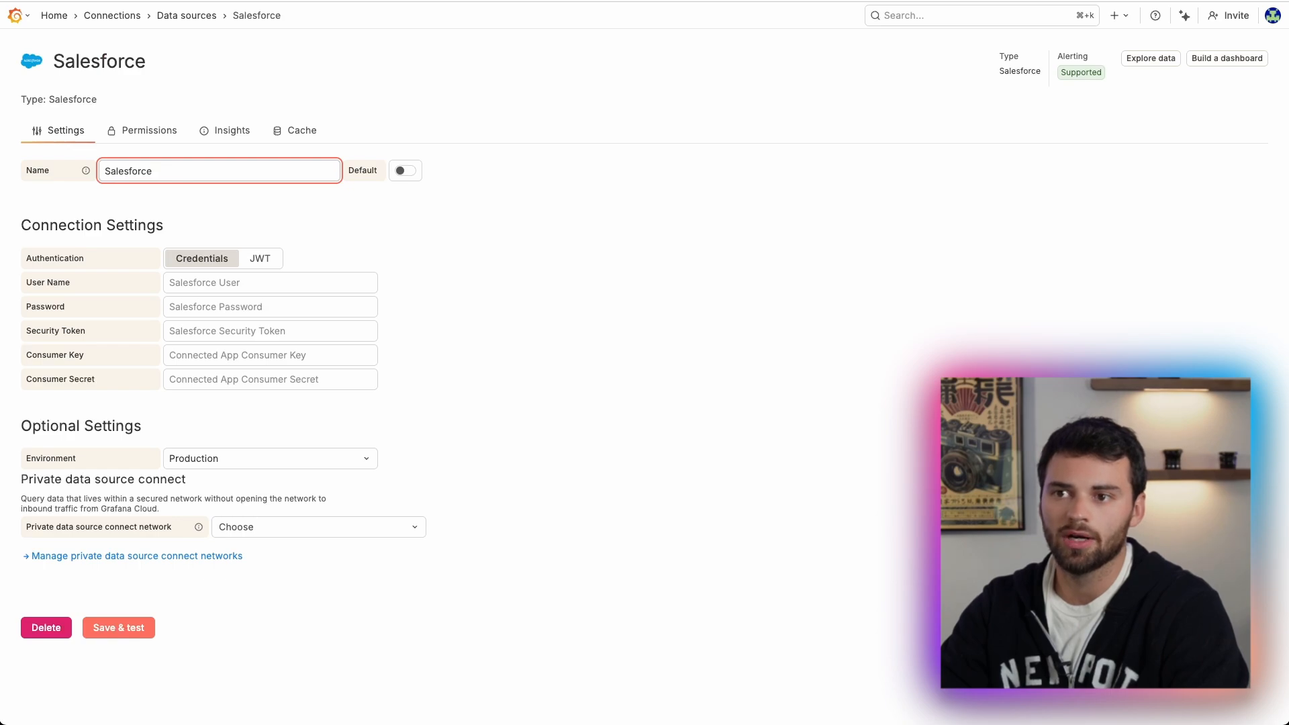
click(277, 219)
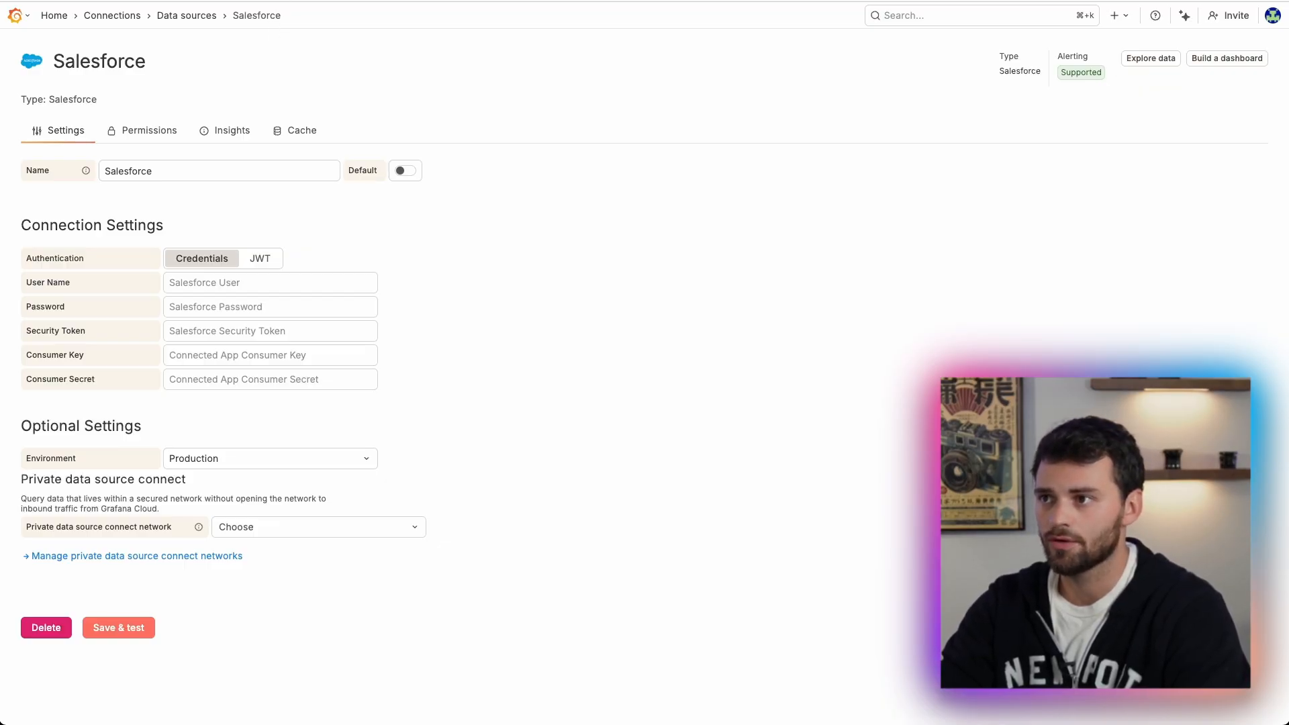
- Switch to Salesforce and copy the username from the account's Personal Information settings
click(300, 1)
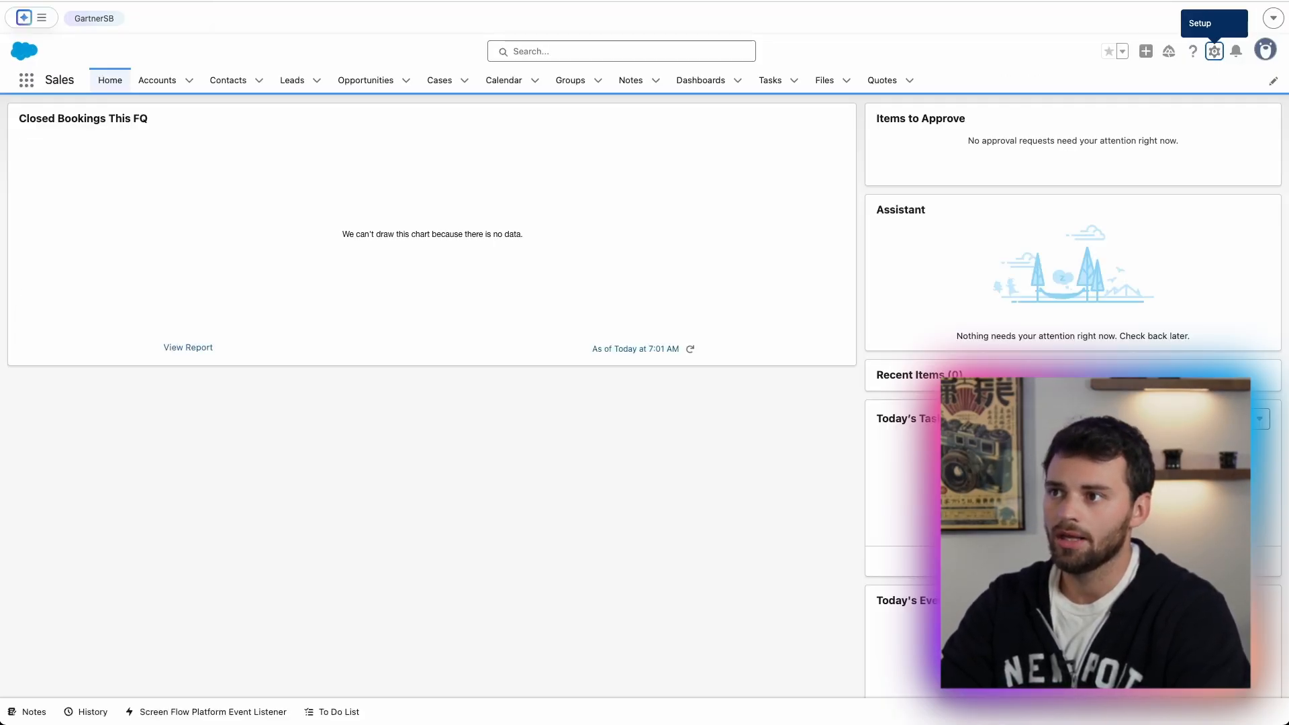
click(1266, 54)
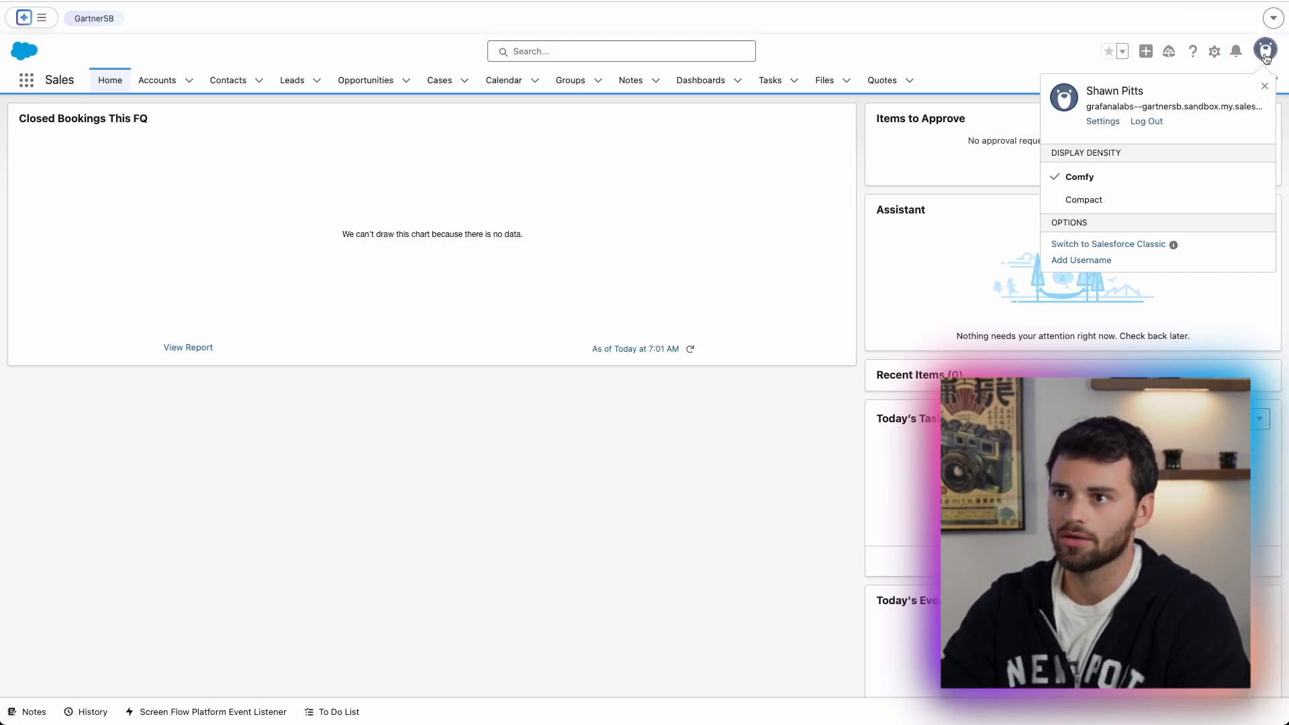
click(1104, 124)
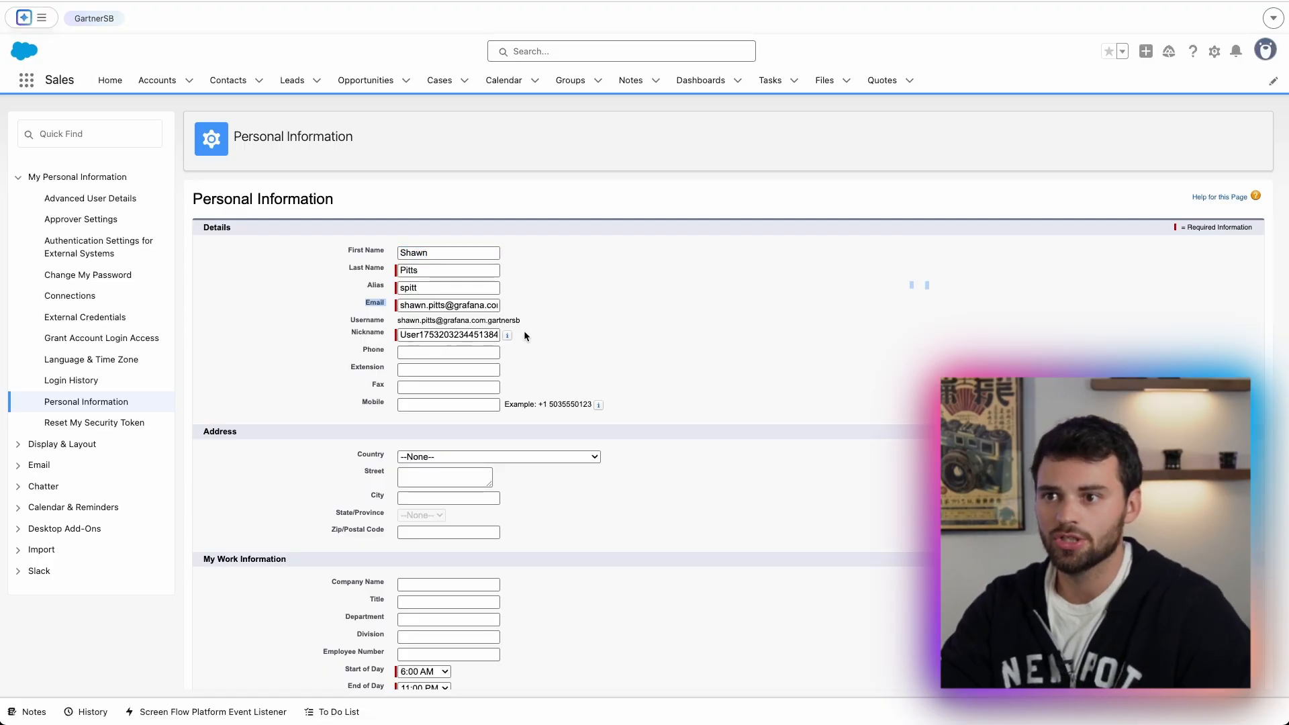
triple_click(507, 320)
key(super+c)
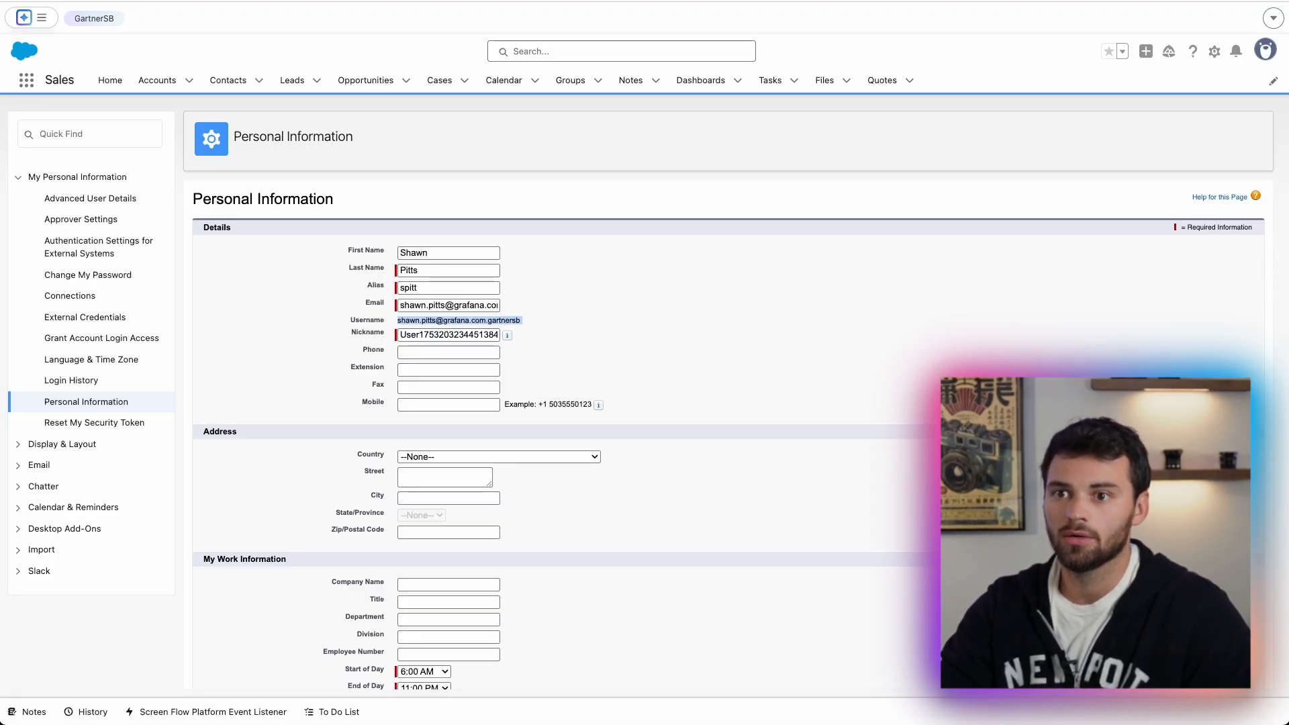
- Return to Grafana and paste the Salesforce username as the data source's User Name
click(591, 0)
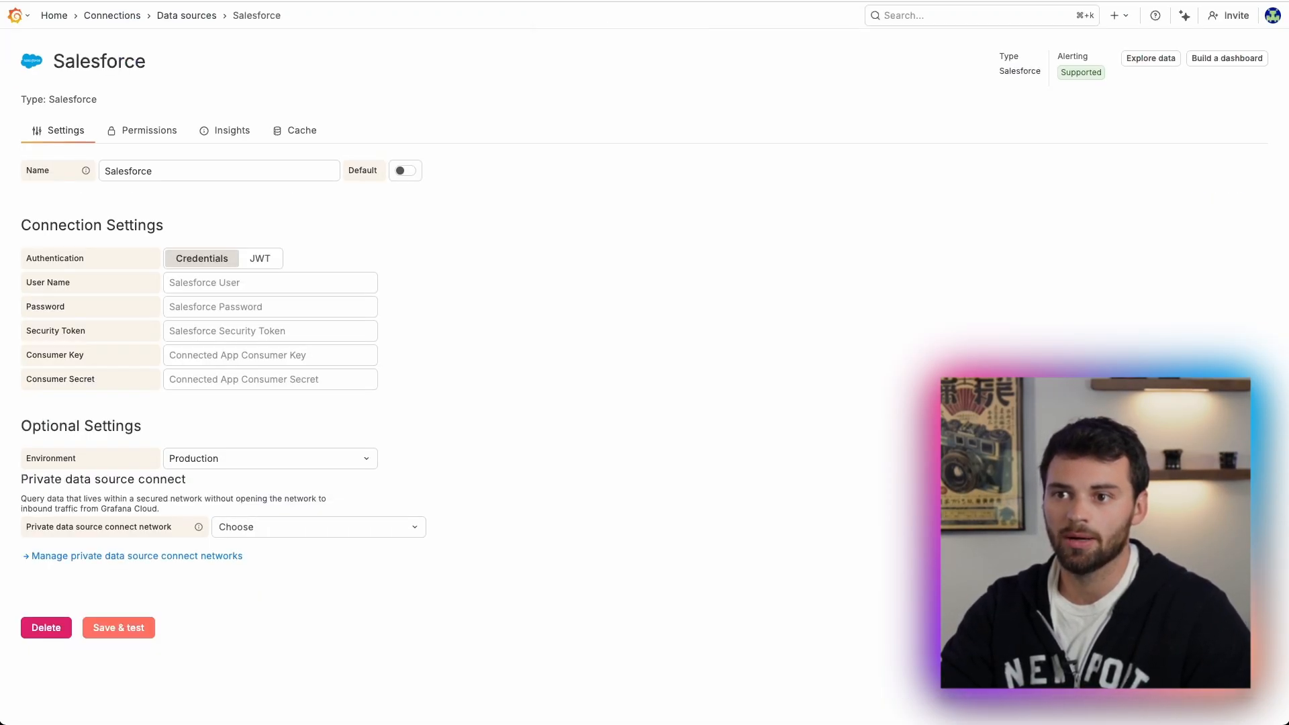
click(278, 282)
key(super+v)
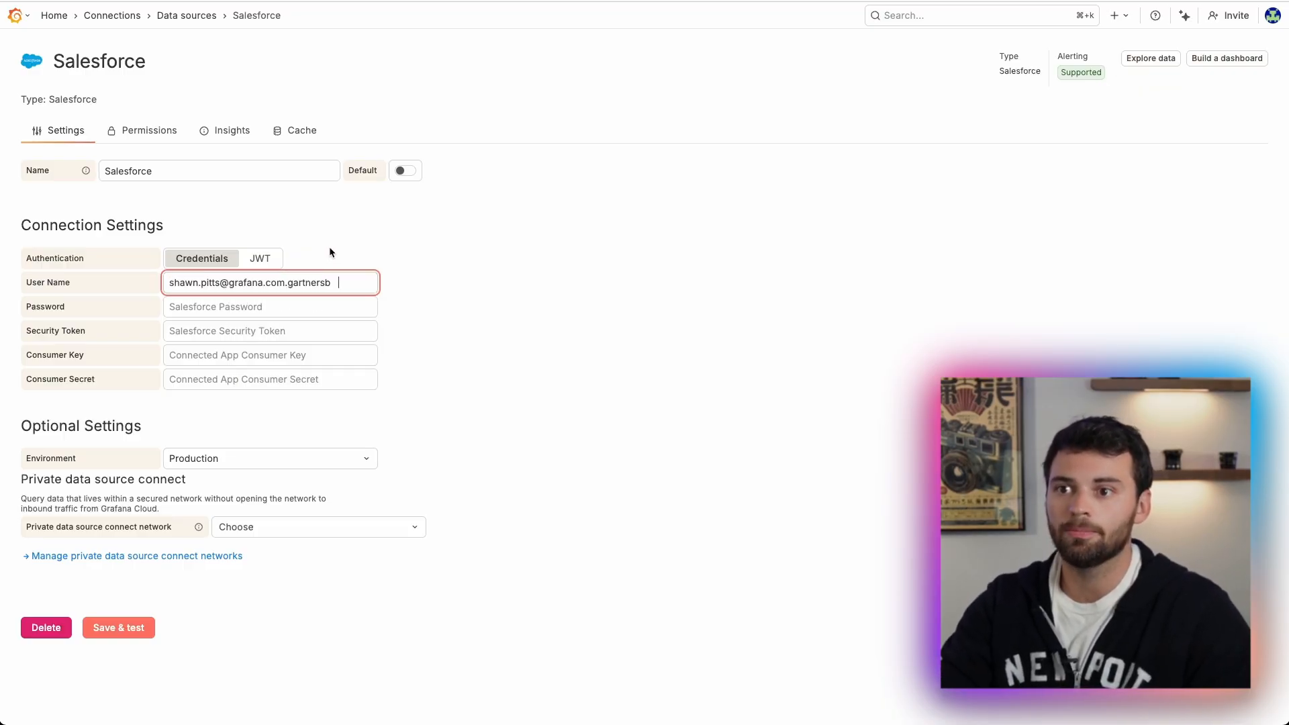
click(420, 233)
- Enter the Salesforce account password in the data source's connection settings
click(306, 310)
text(••••••••)
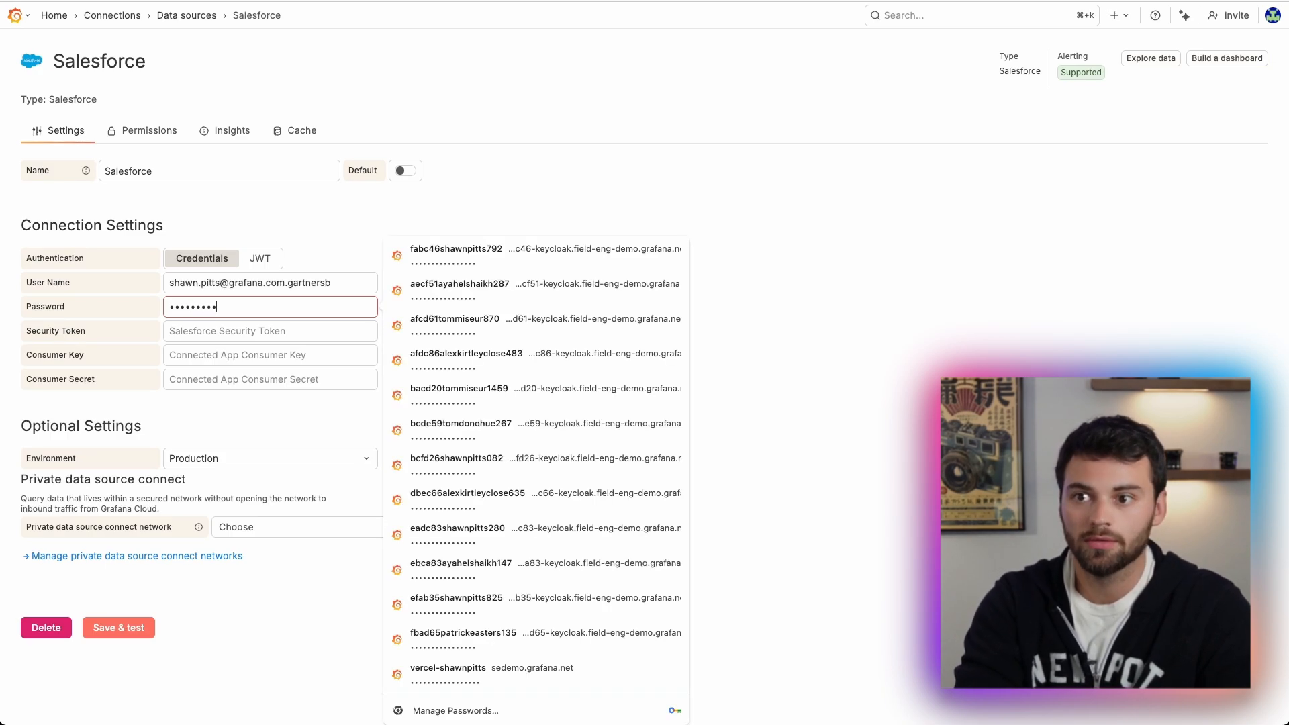
text(•••)
click(410, 206)
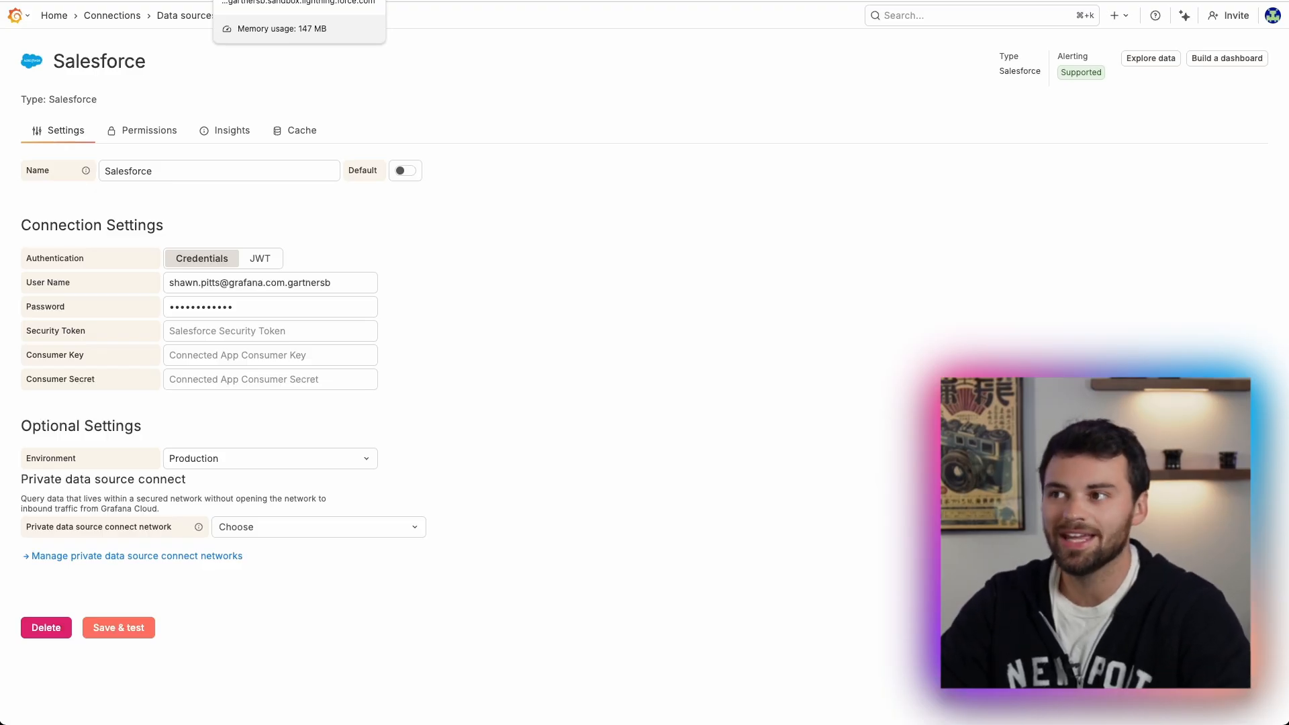
- Open Reset My Security Token in the Salesforce personal settings and enter the security token in Grafana's connection settings
click(269, 0)
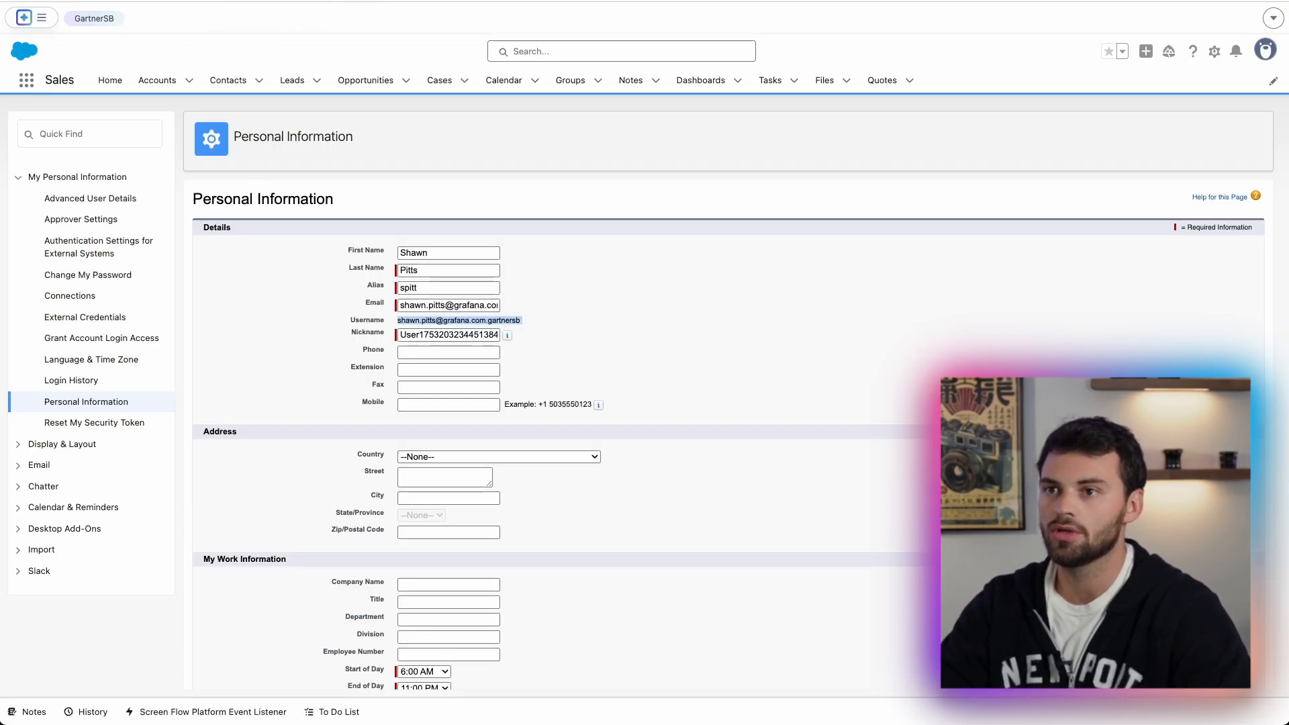
click(1266, 49)
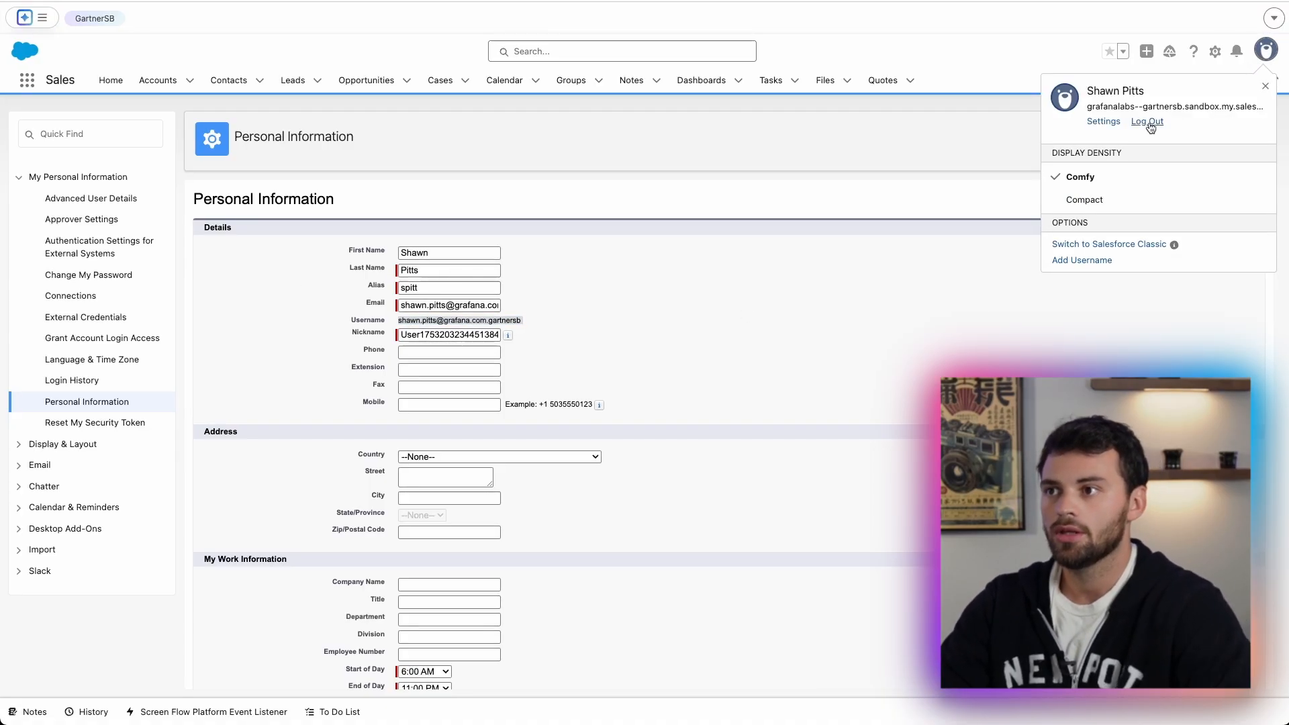
click(1103, 123)
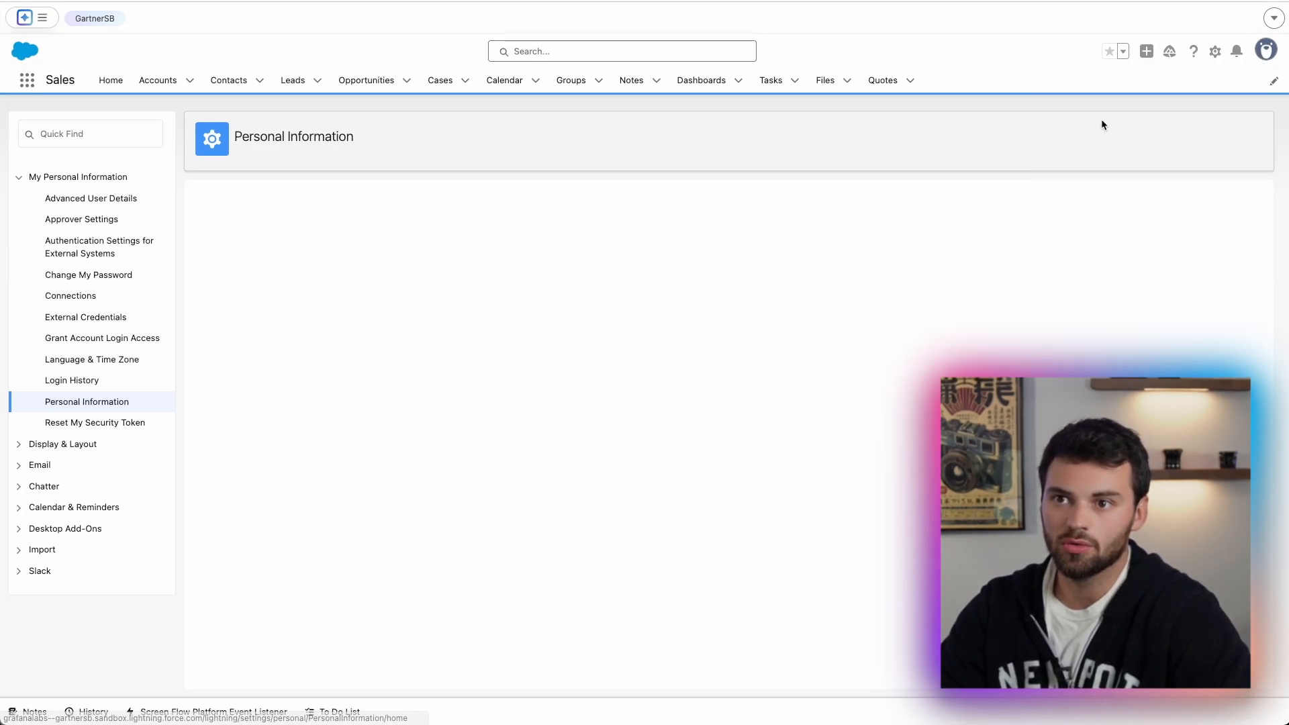
click(203, 378)
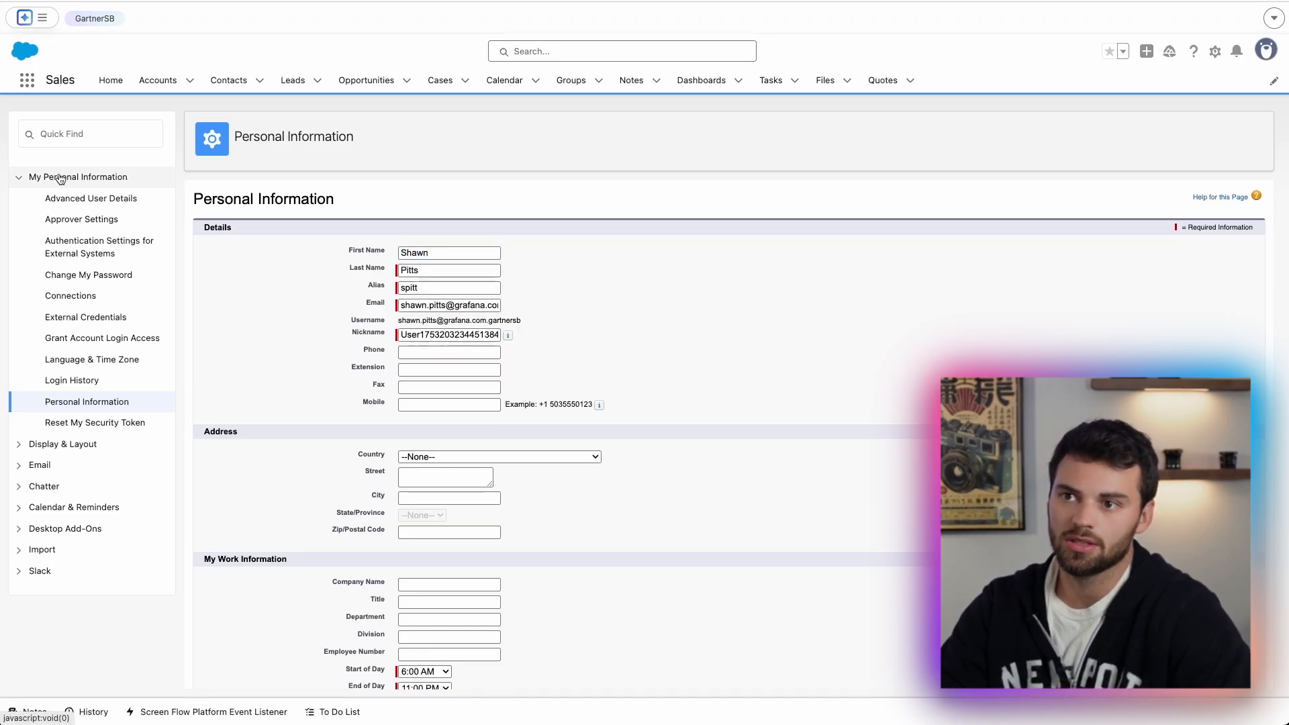
click(105, 424)
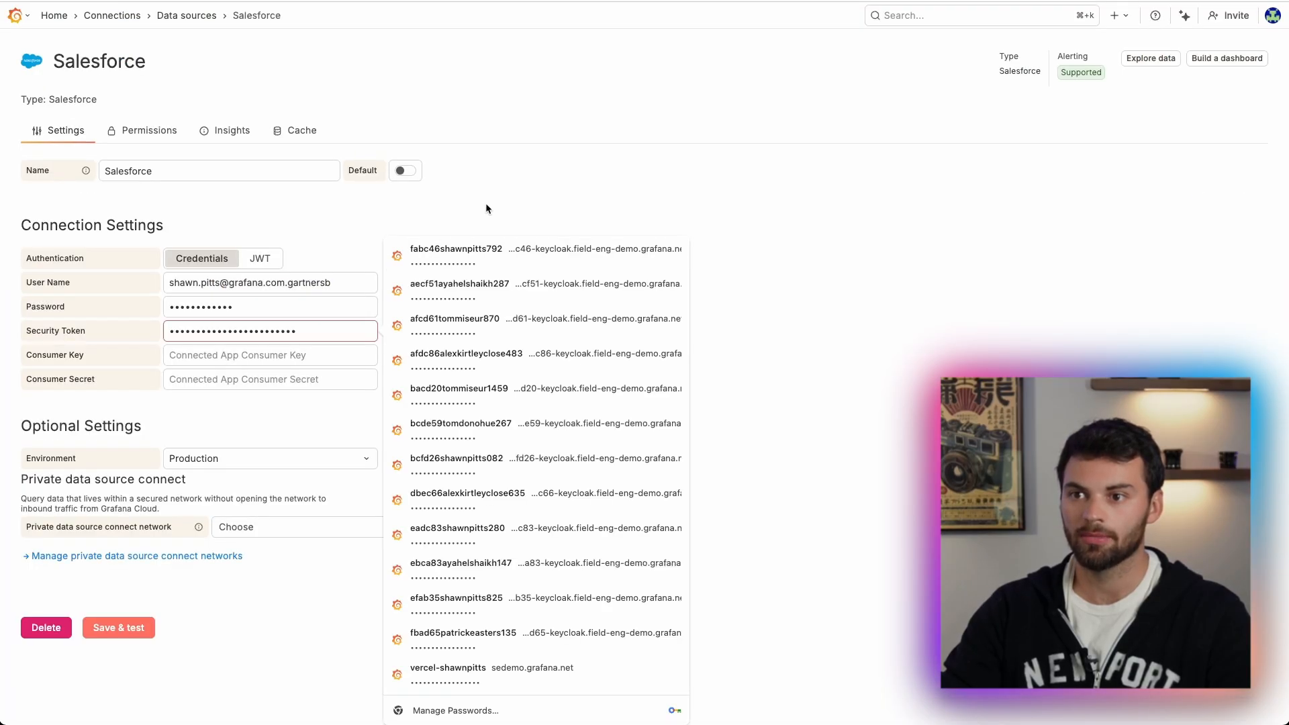
click(488, 197)
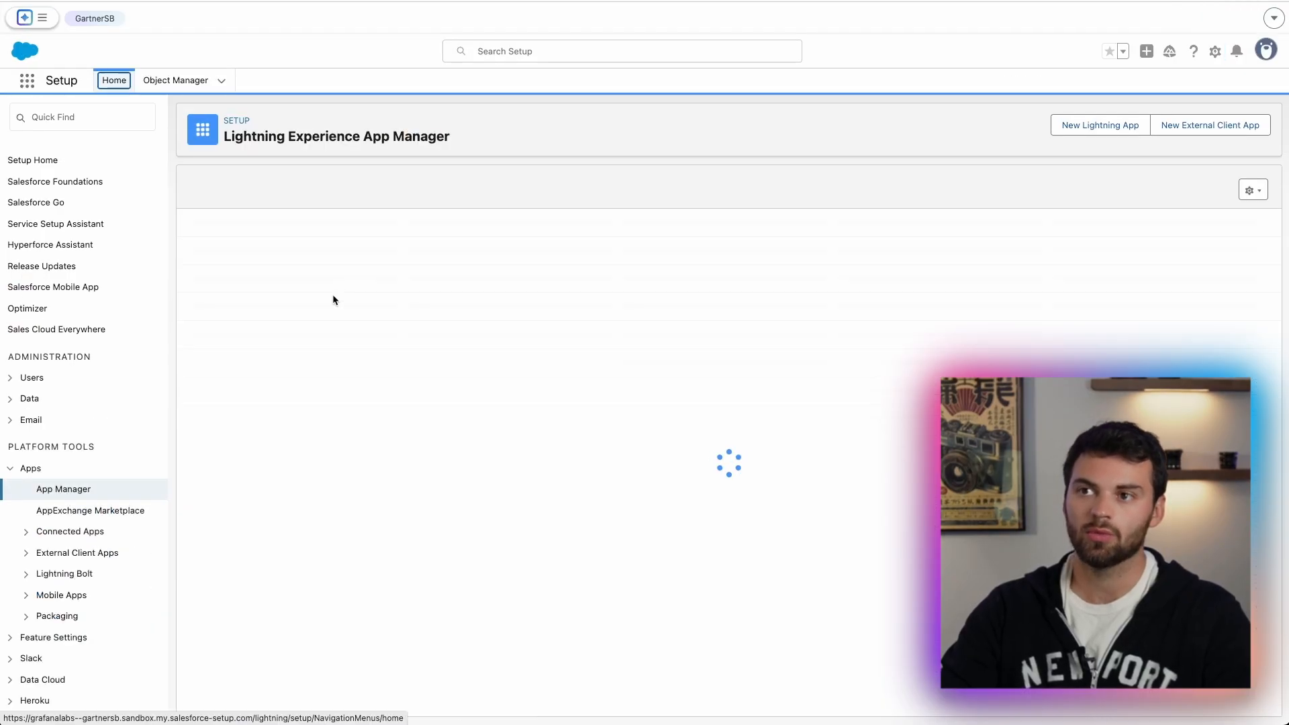
- Open the DemoForGrafana connected app from Salesforce's App Manager and request its consumer key and secret details
scroll(326, 303, down, 3)
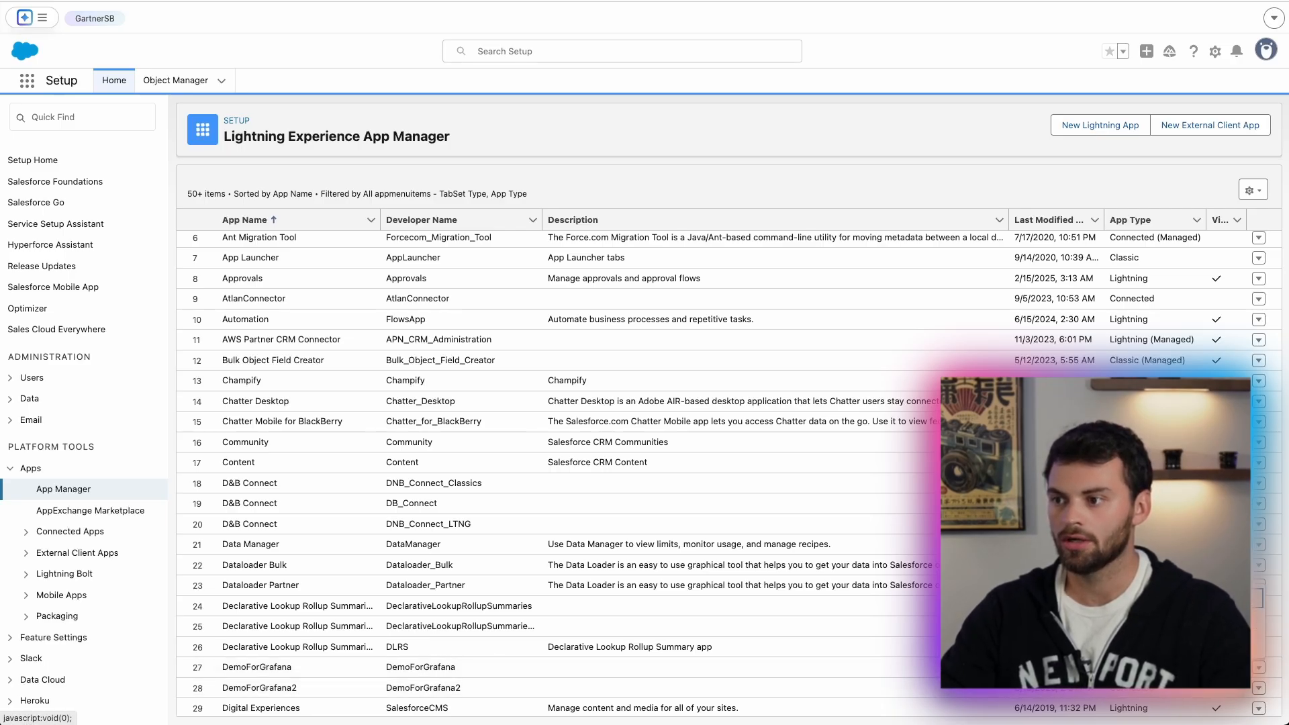
click(1239, 600)
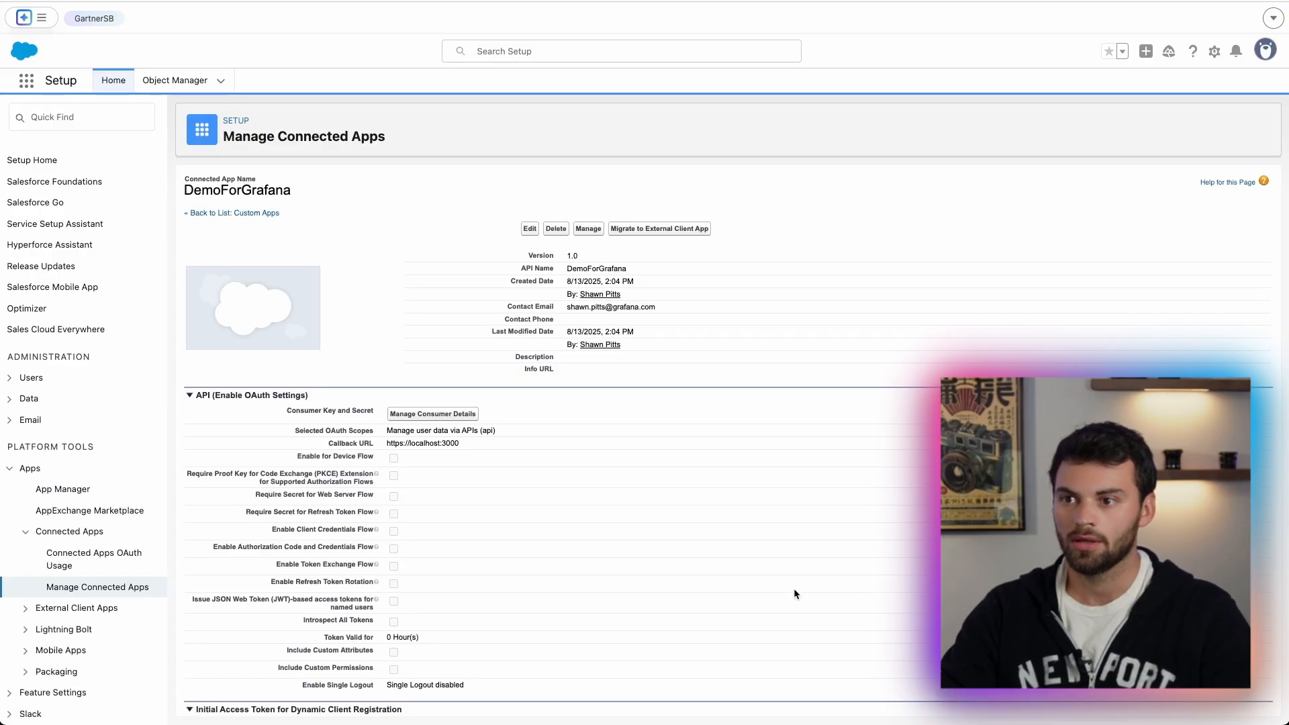
click(420, 416)
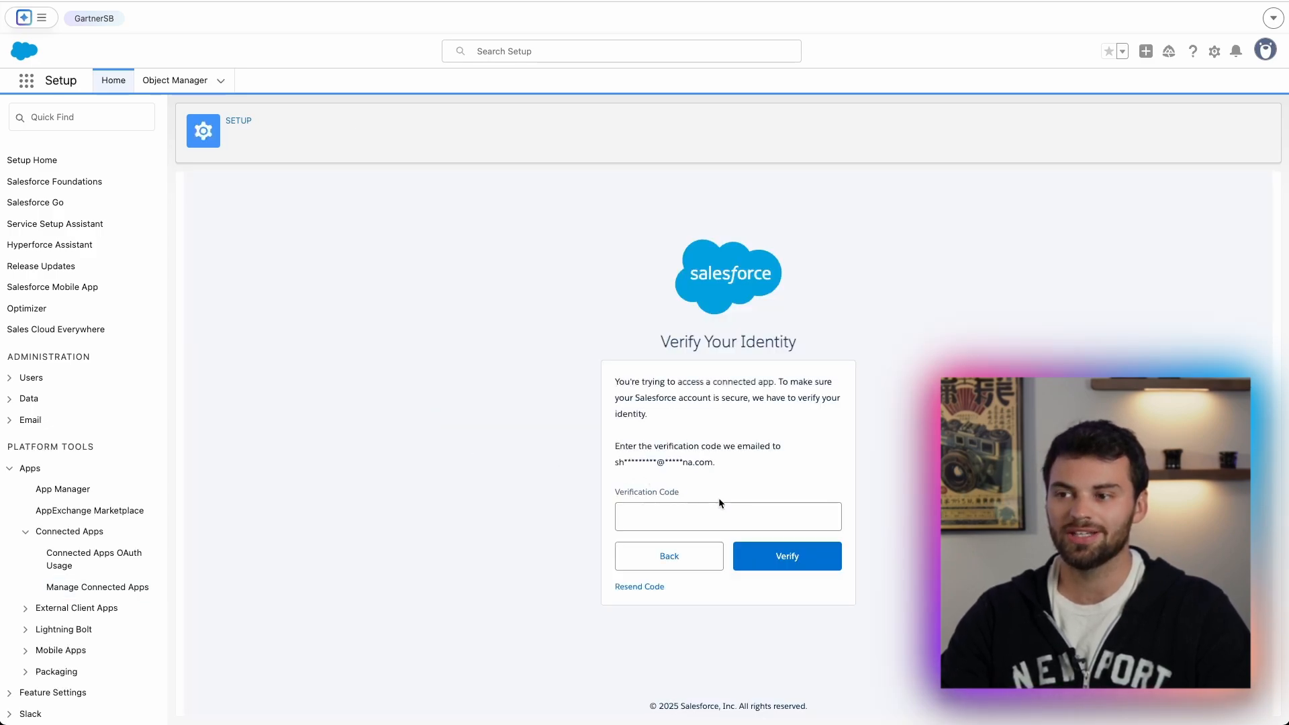
- Paste the emailed verification code and submit it to verify the identity for the consumer details
click(672, 516)
key(ctrl+v)
click(769, 558)
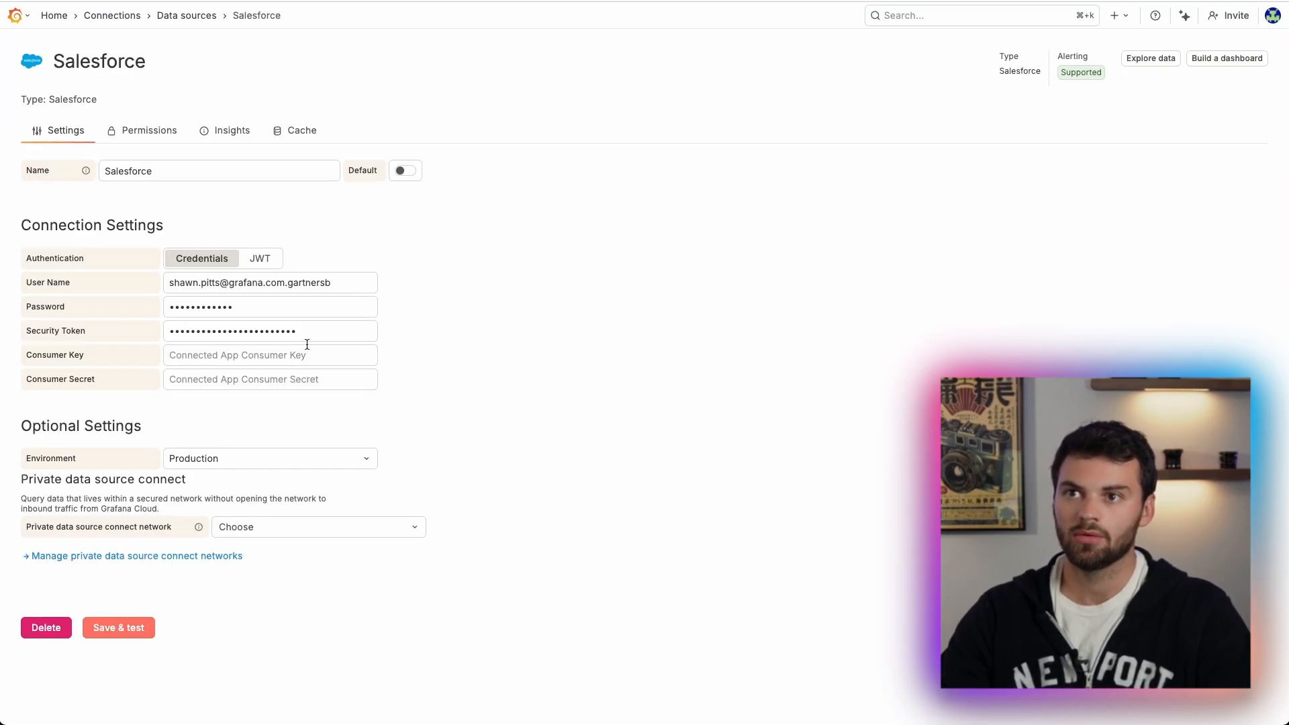
- Paste the connected app's consumer key and consumer secret into the data source's connection settings
key(ctrl+v)
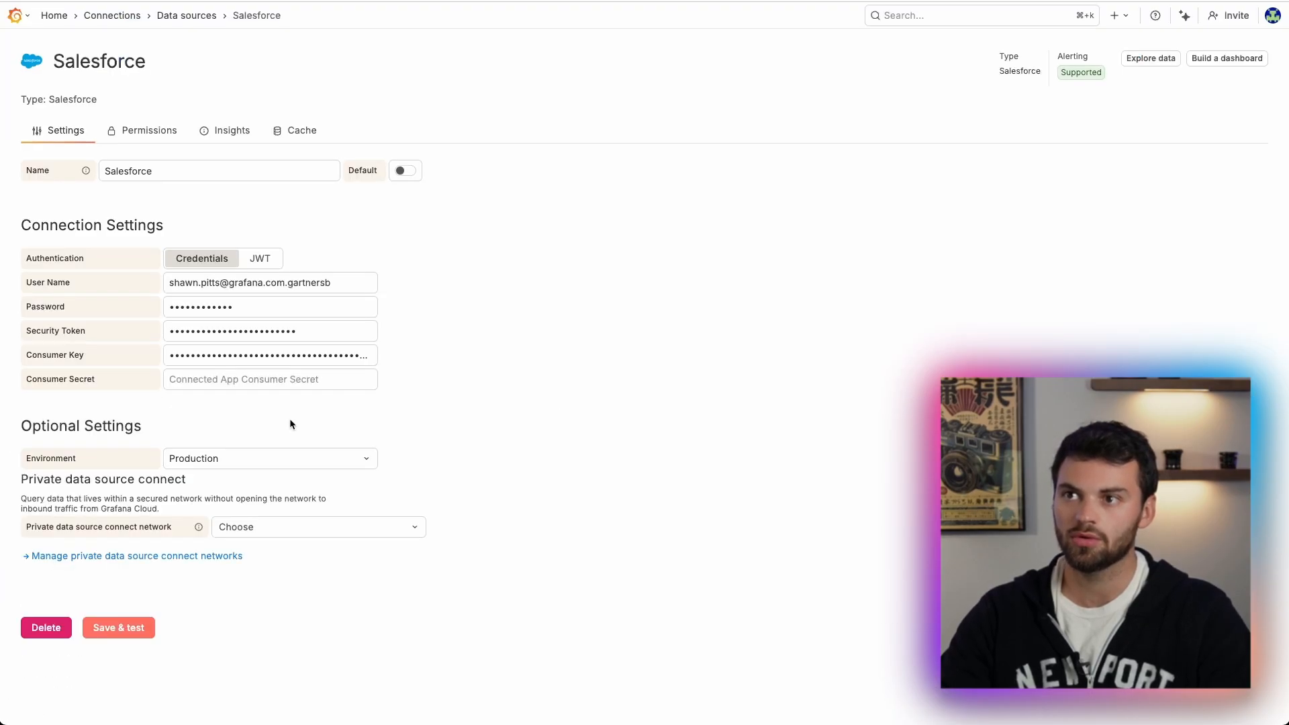
click(283, 379)
key(ctrl+v)
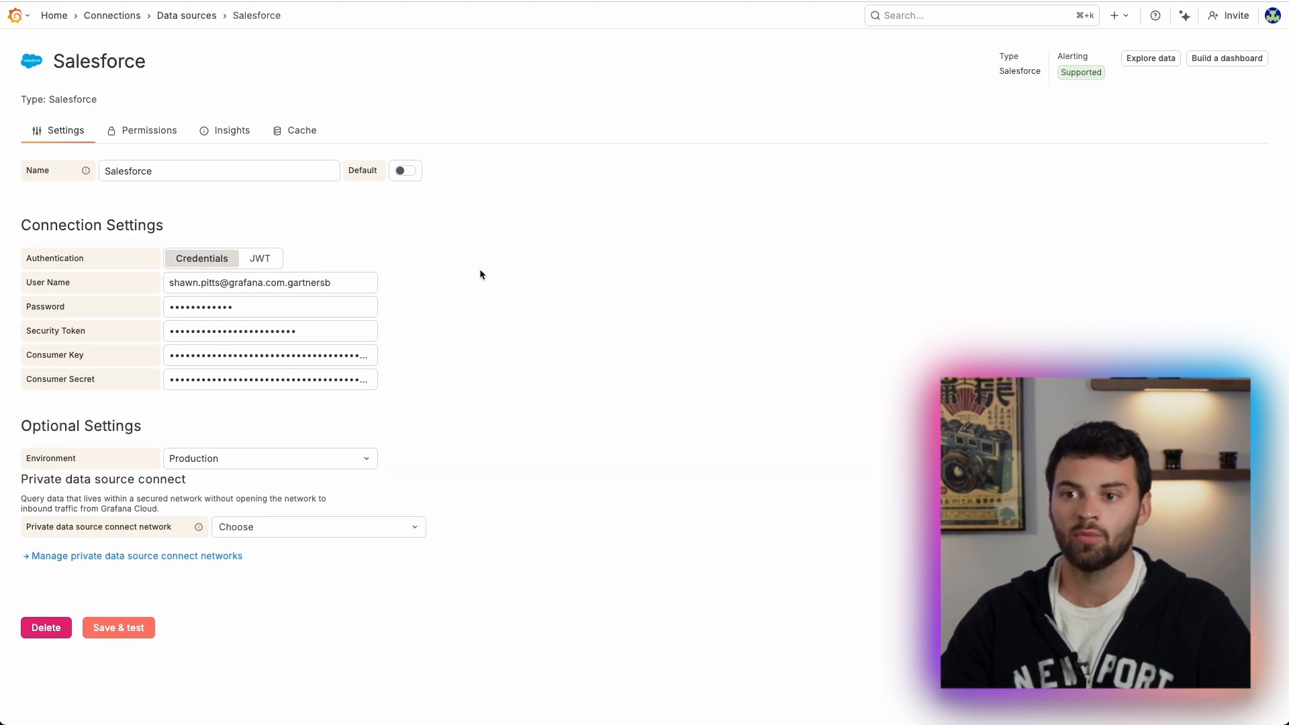
- Set the data source's environment to SandBox, and save and test the connection
click(201, 459)
click(188, 506)
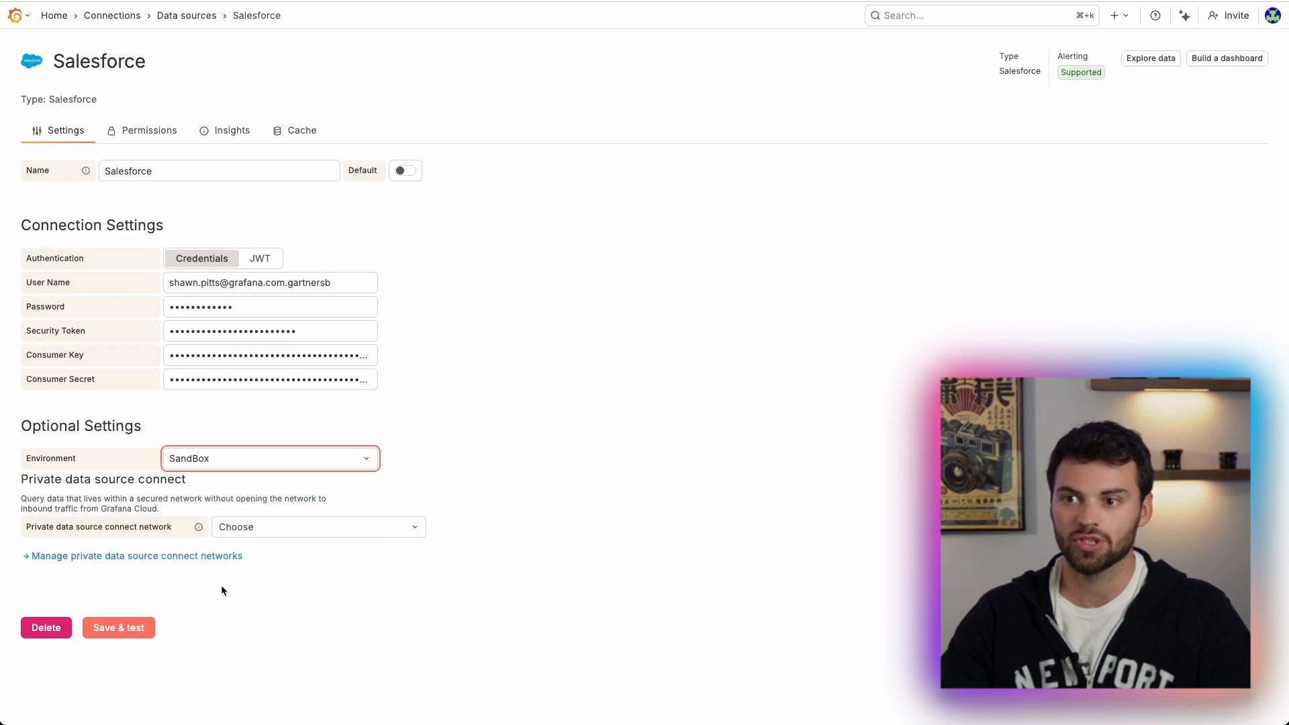
click(126, 630)
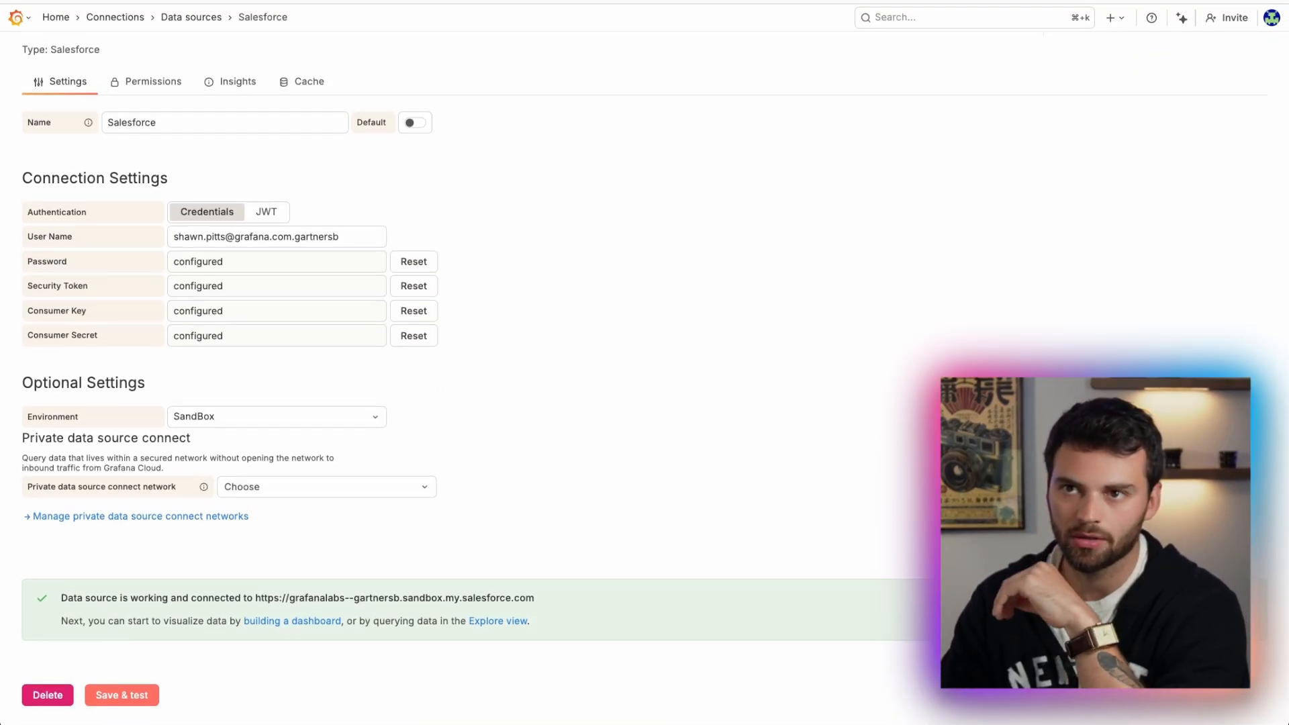
- Open Explore and select the Salesforce data source for querying
click(15, 17)
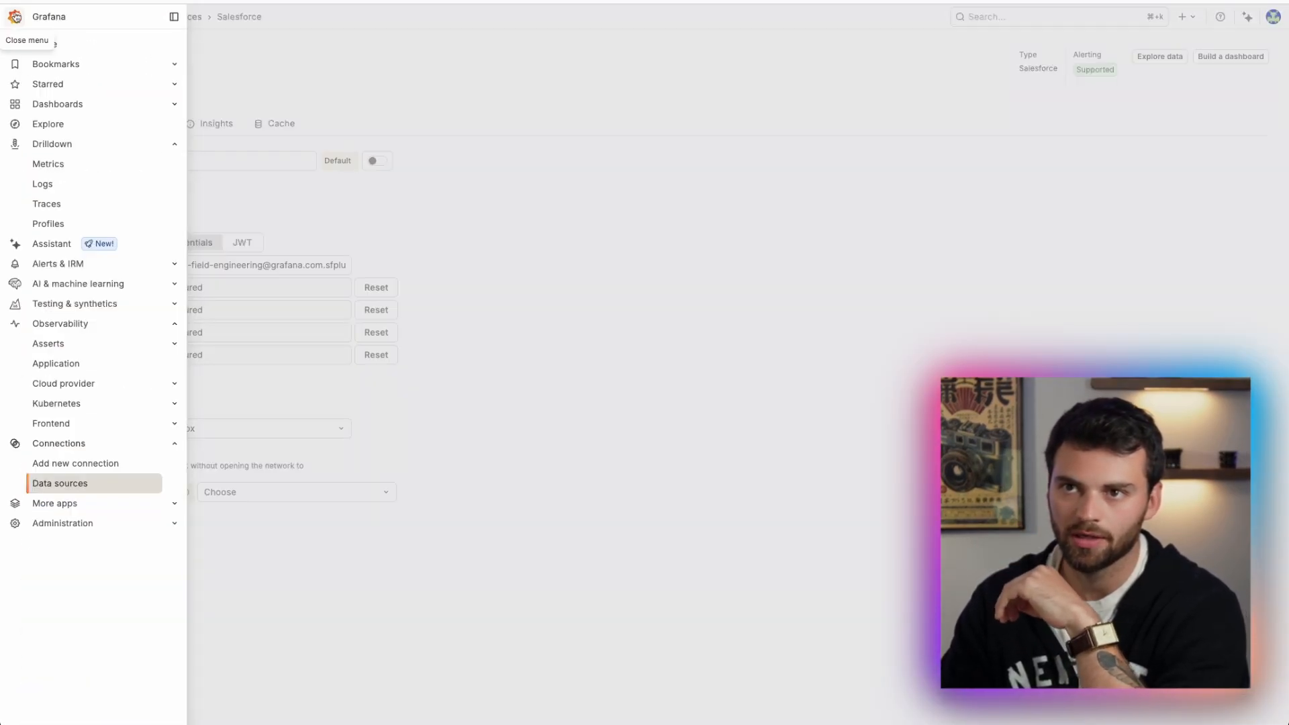
click(44, 129)
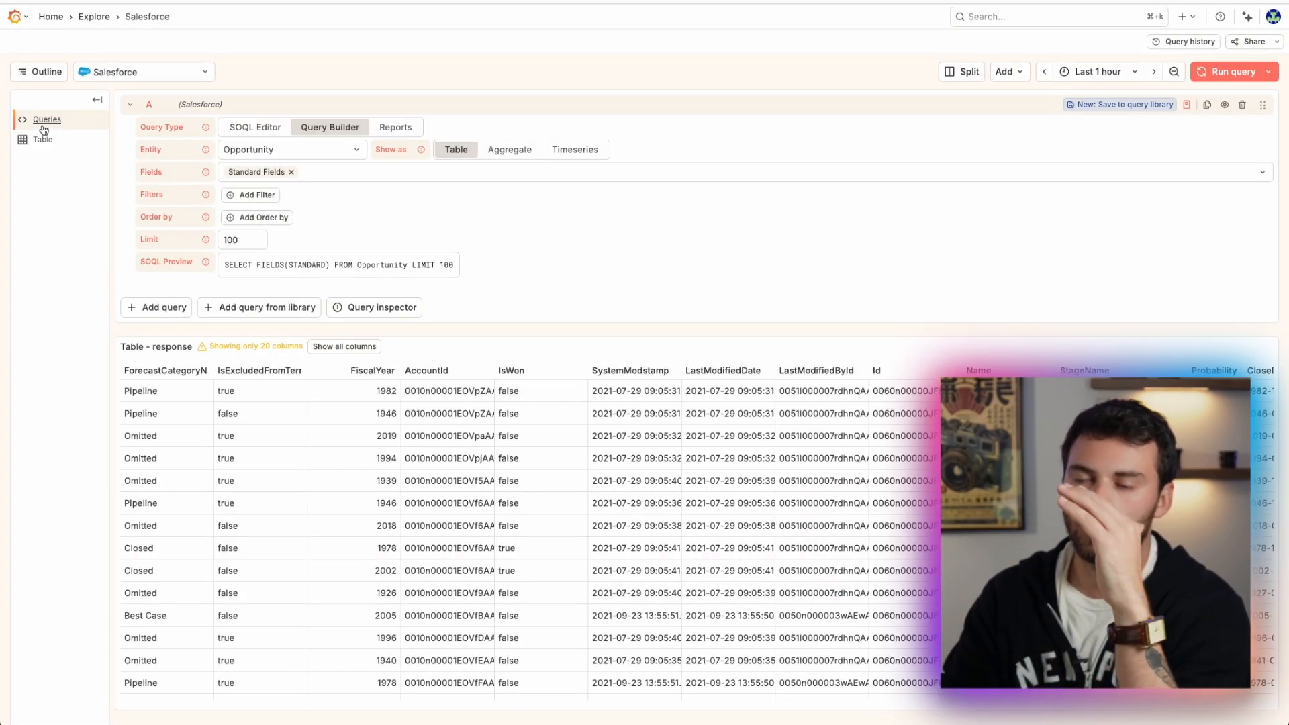
click(147, 72)
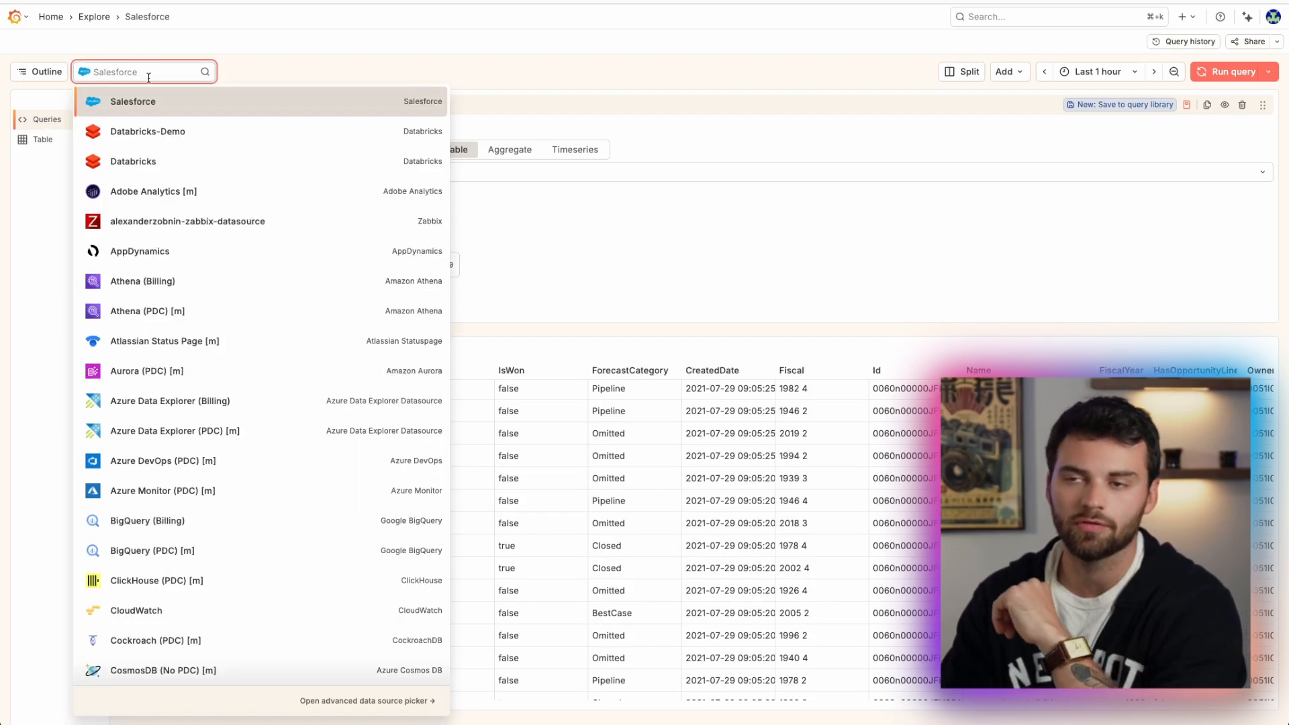
click(148, 111)
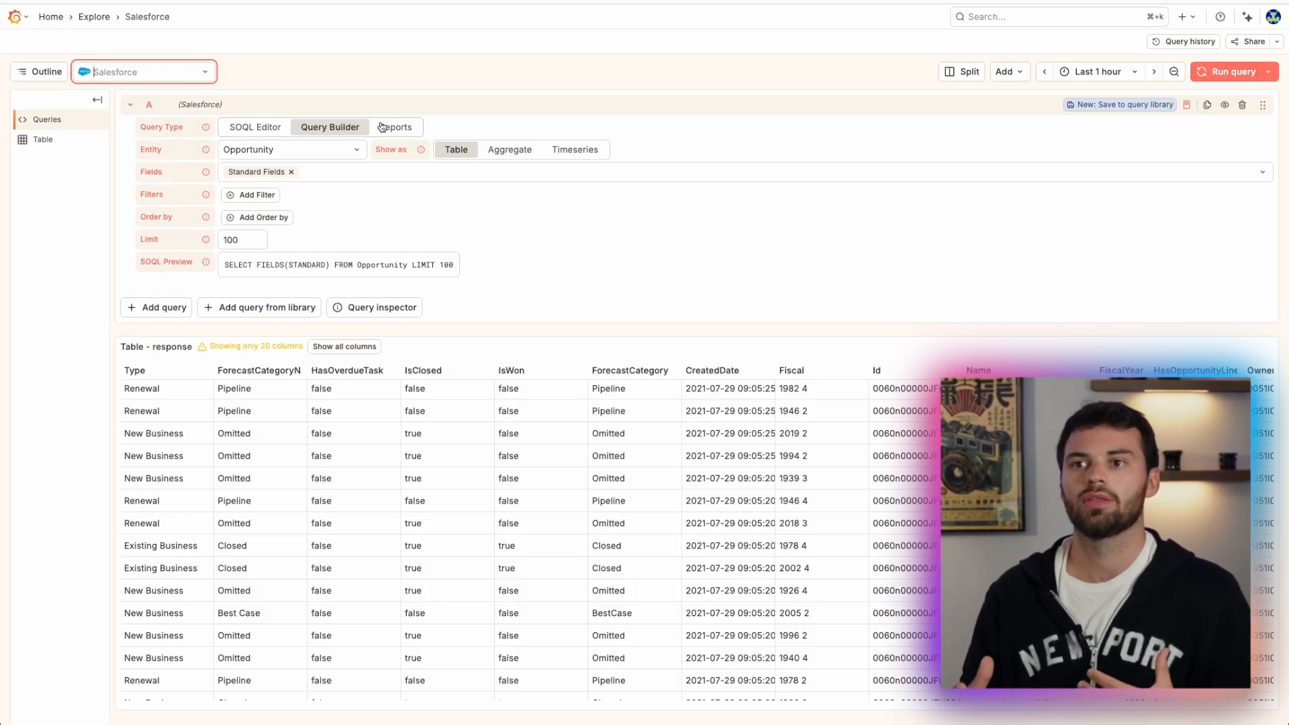
- Examine the available entities and the Opportunity query's SOQL code, and return to the query builder with a reset
click(284, 152)
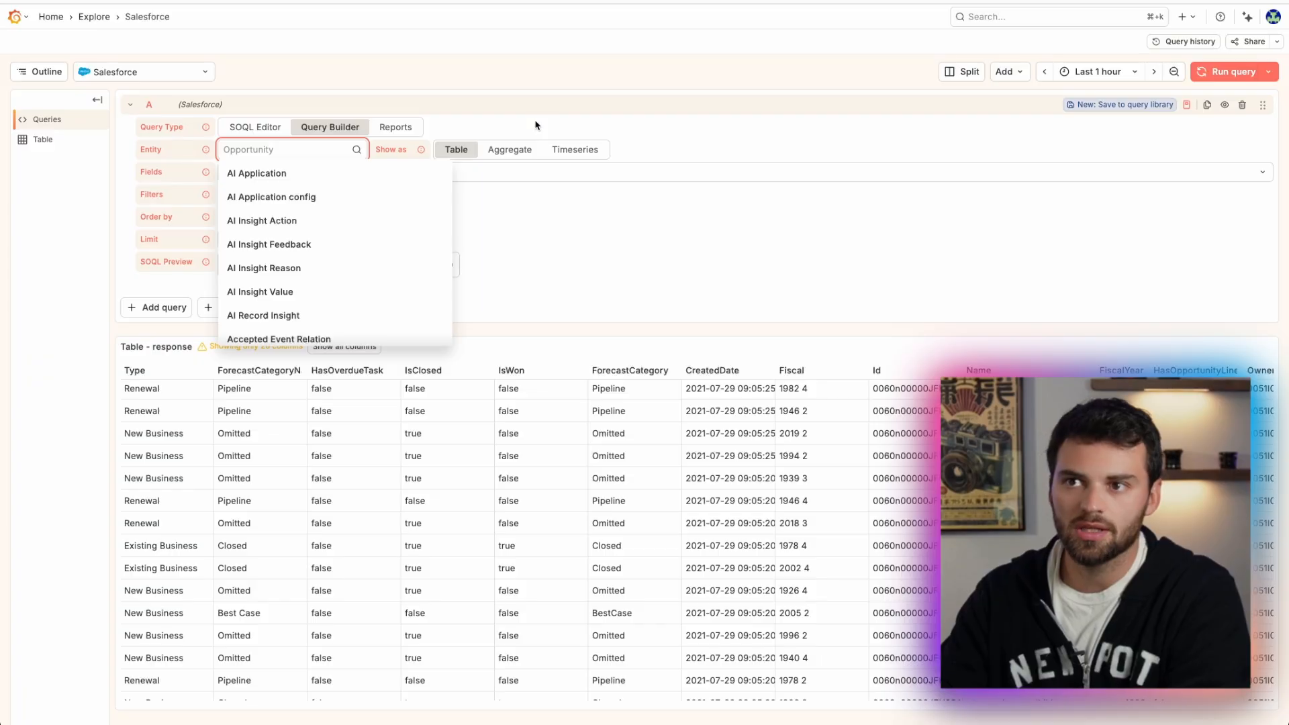
click(535, 126)
click(255, 129)
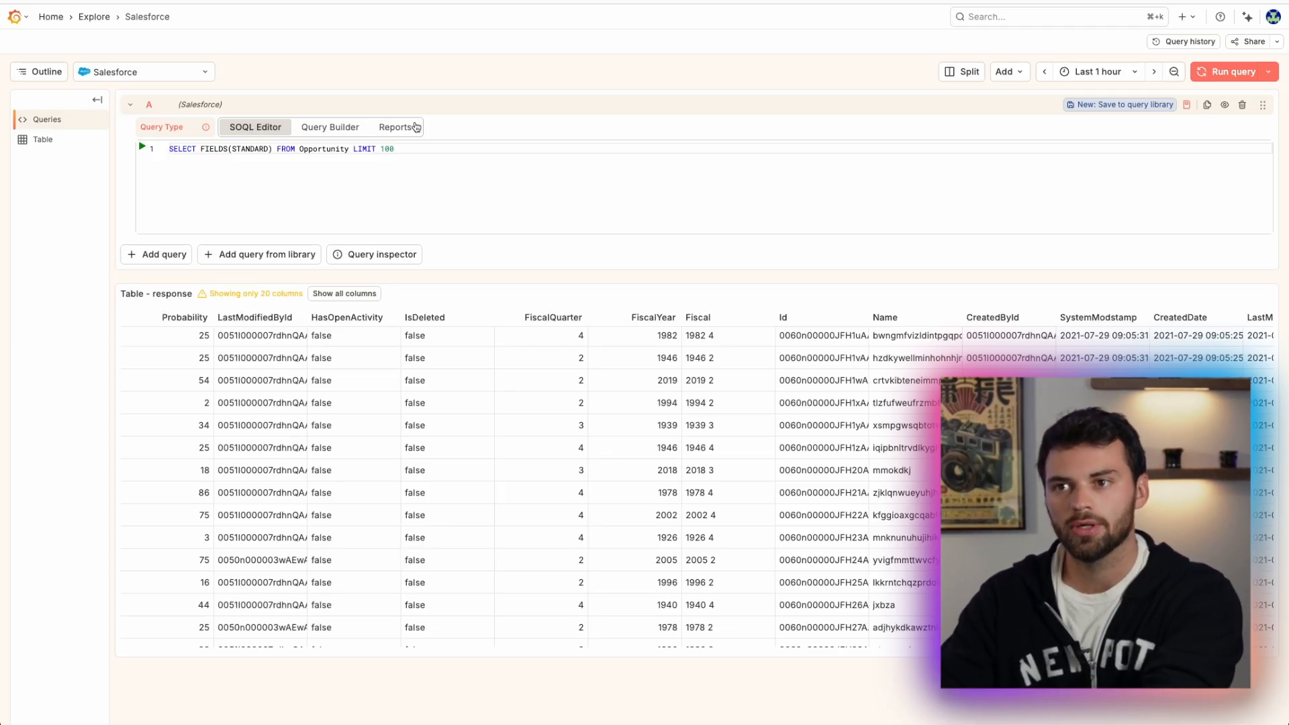
click(346, 130)
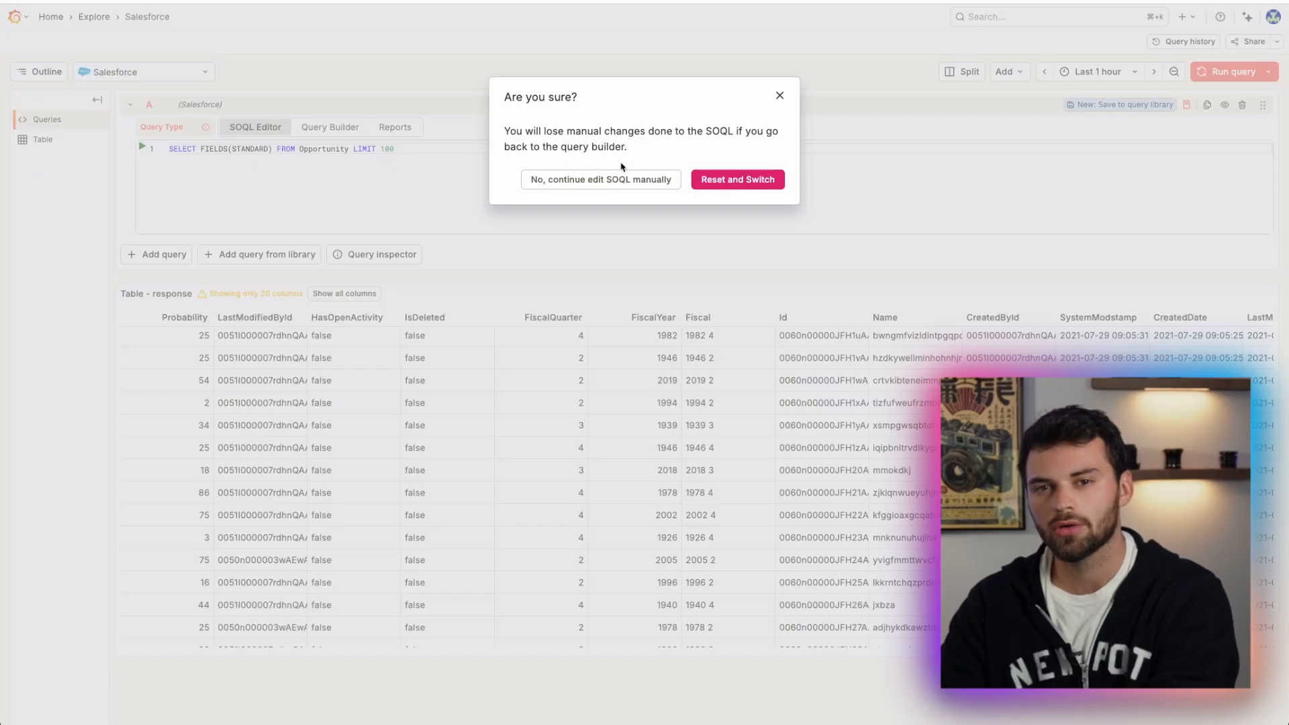
click(705, 179)
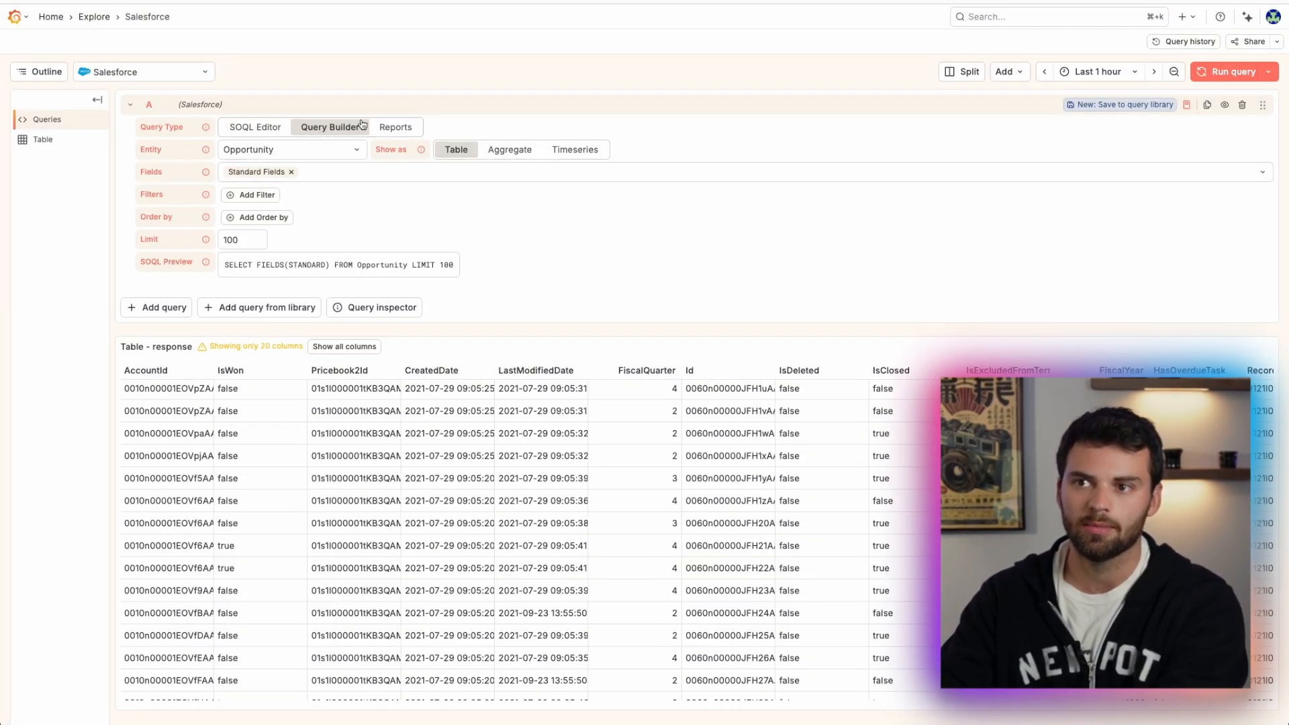
- Query the Closed Won This Q by Type report, and return to the query builder
click(390, 134)
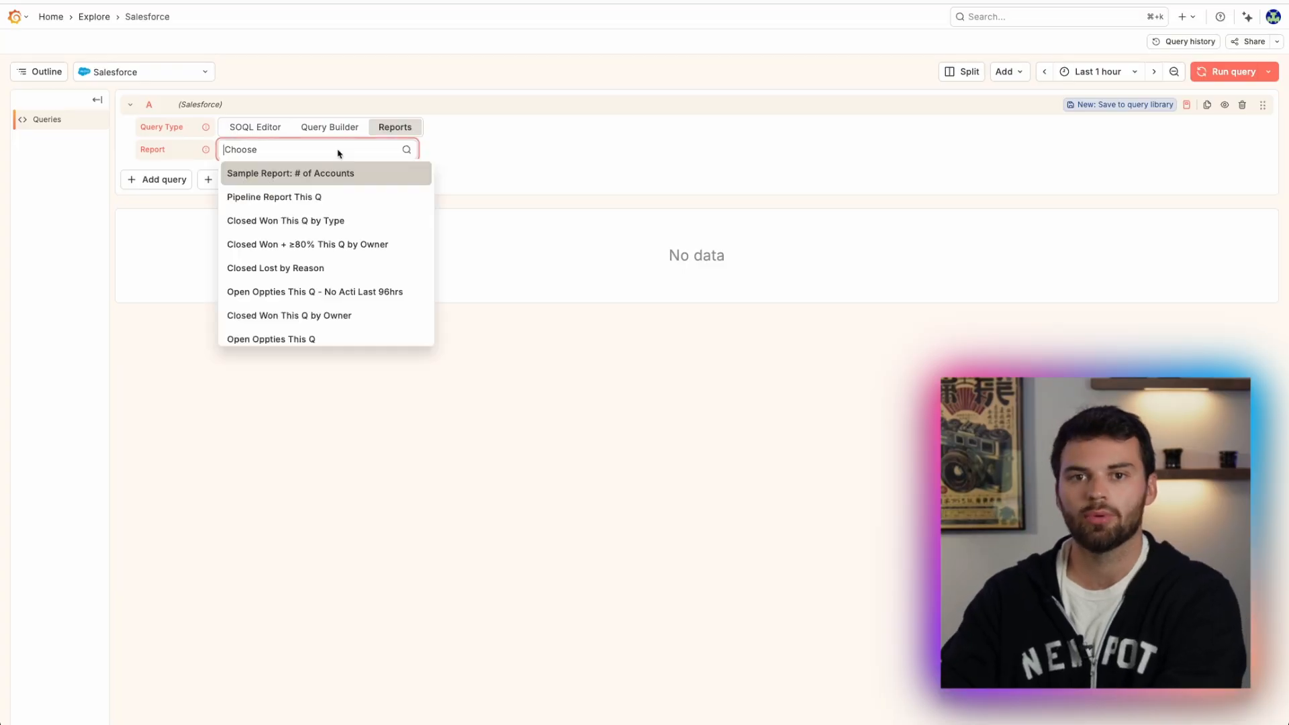
click(337, 220)
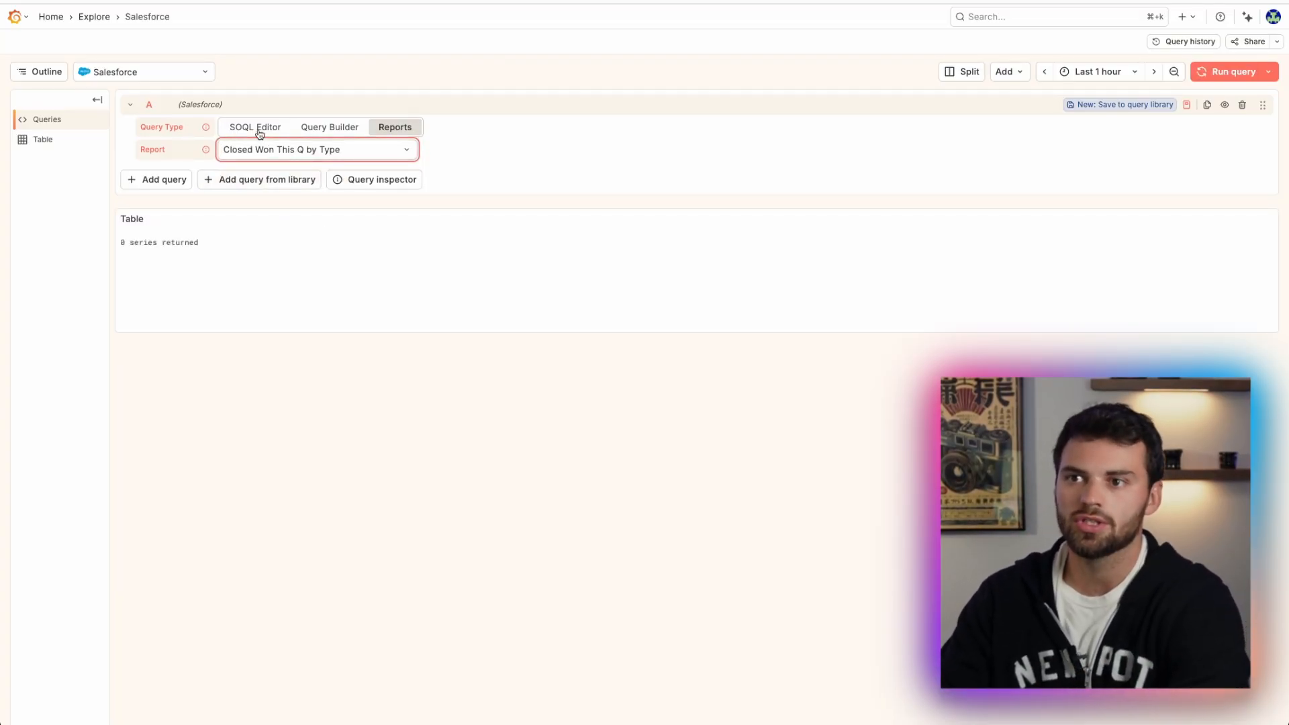
click(332, 132)
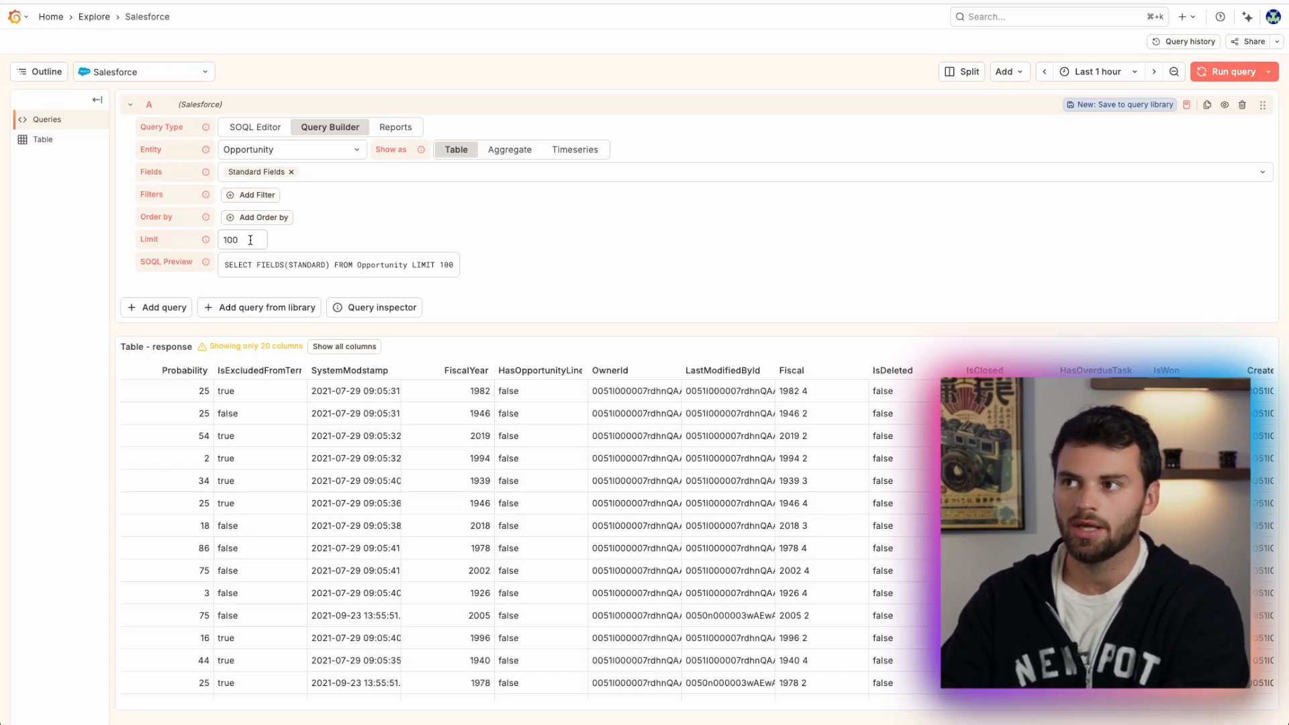
- Run the Opportunity query and add a filter for records where Won equals True
click(1214, 76)
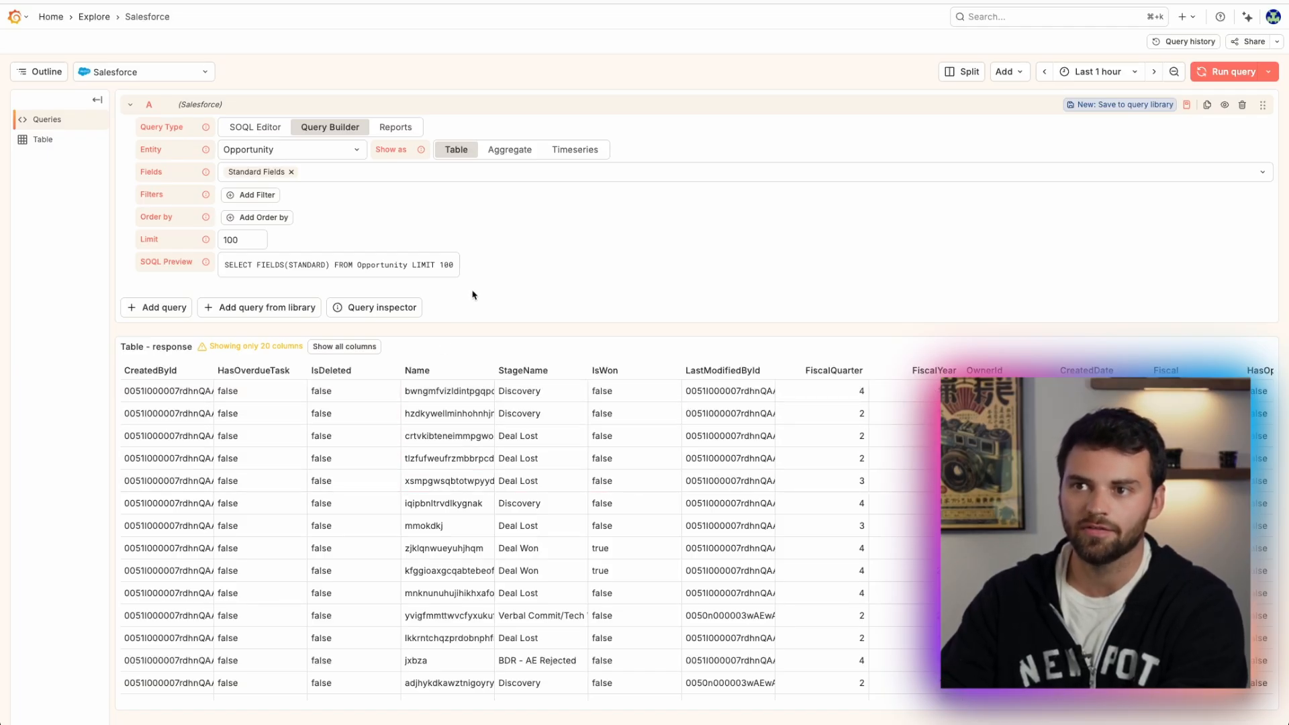
click(261, 196)
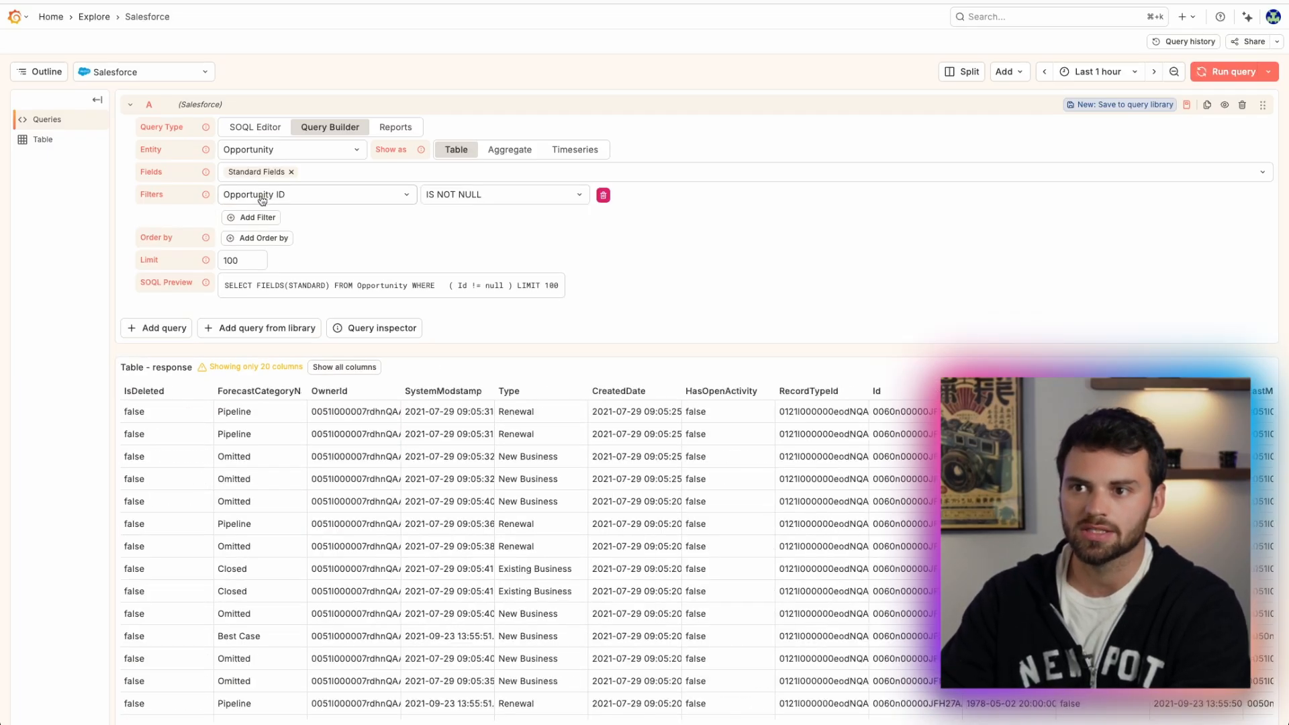
click(275, 198)
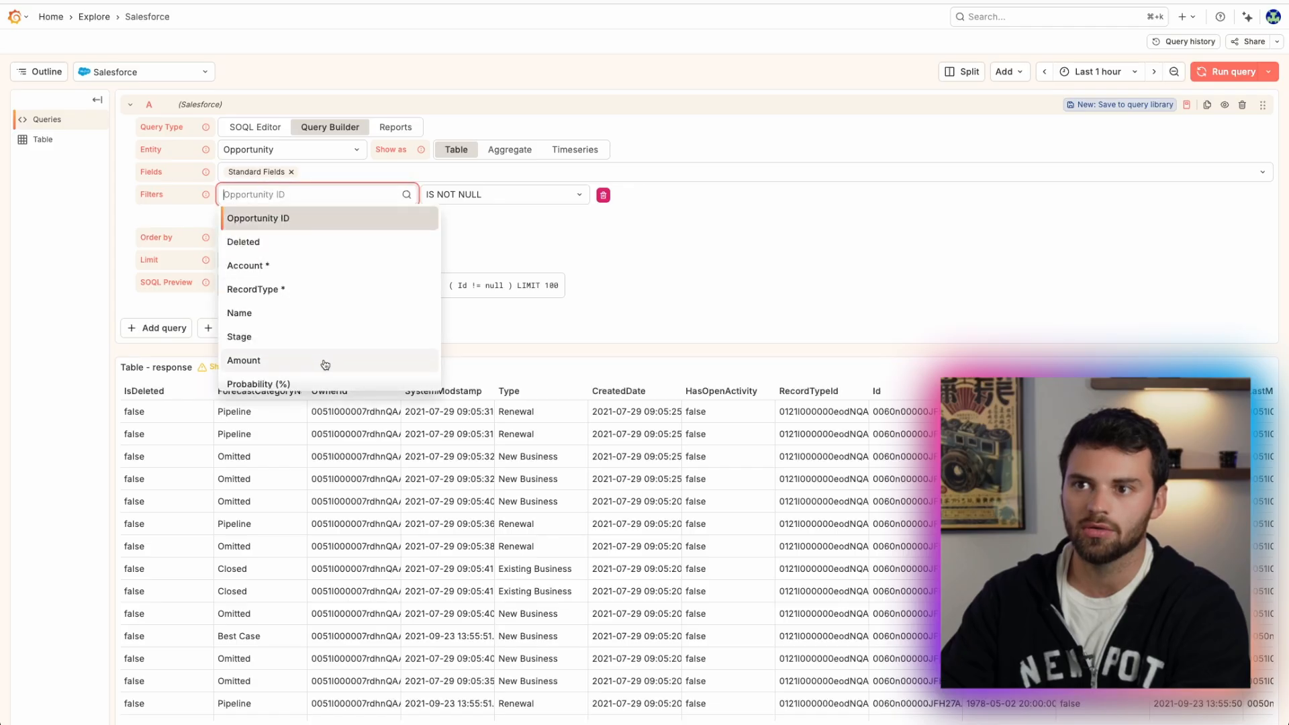
scroll(311, 336, down, 4)
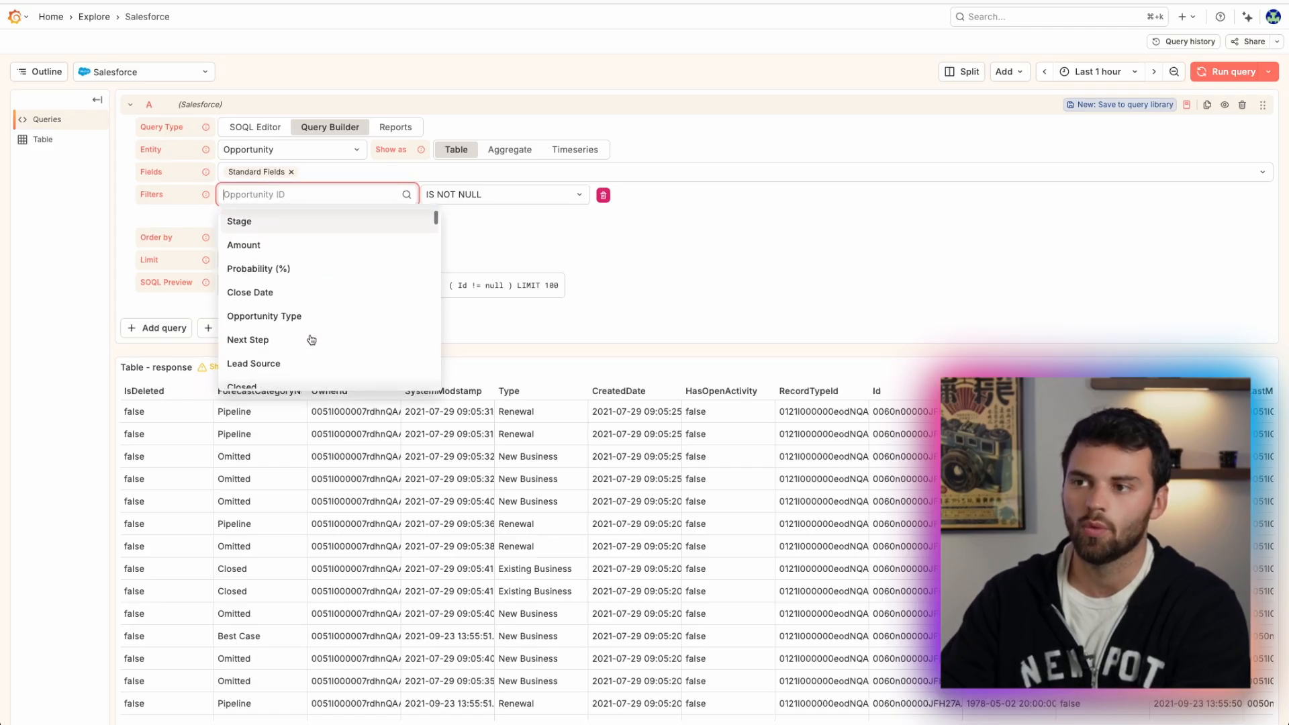
click(279, 264)
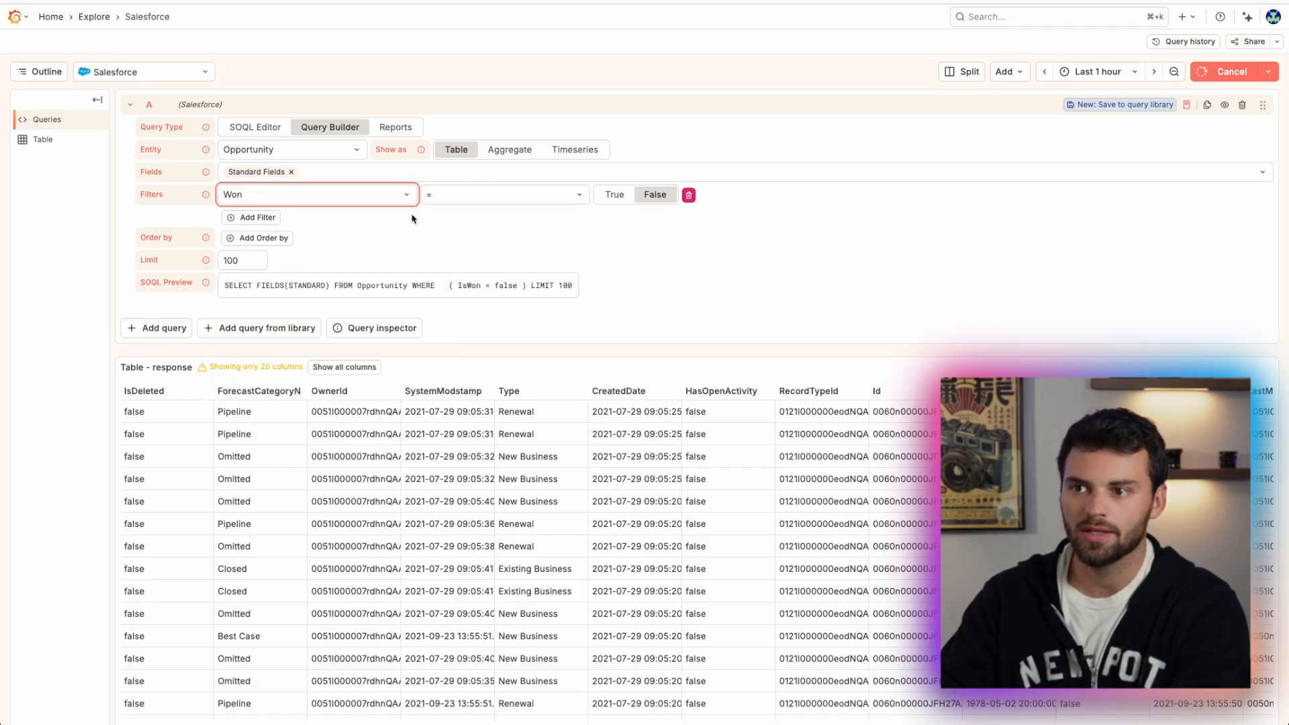
click(608, 195)
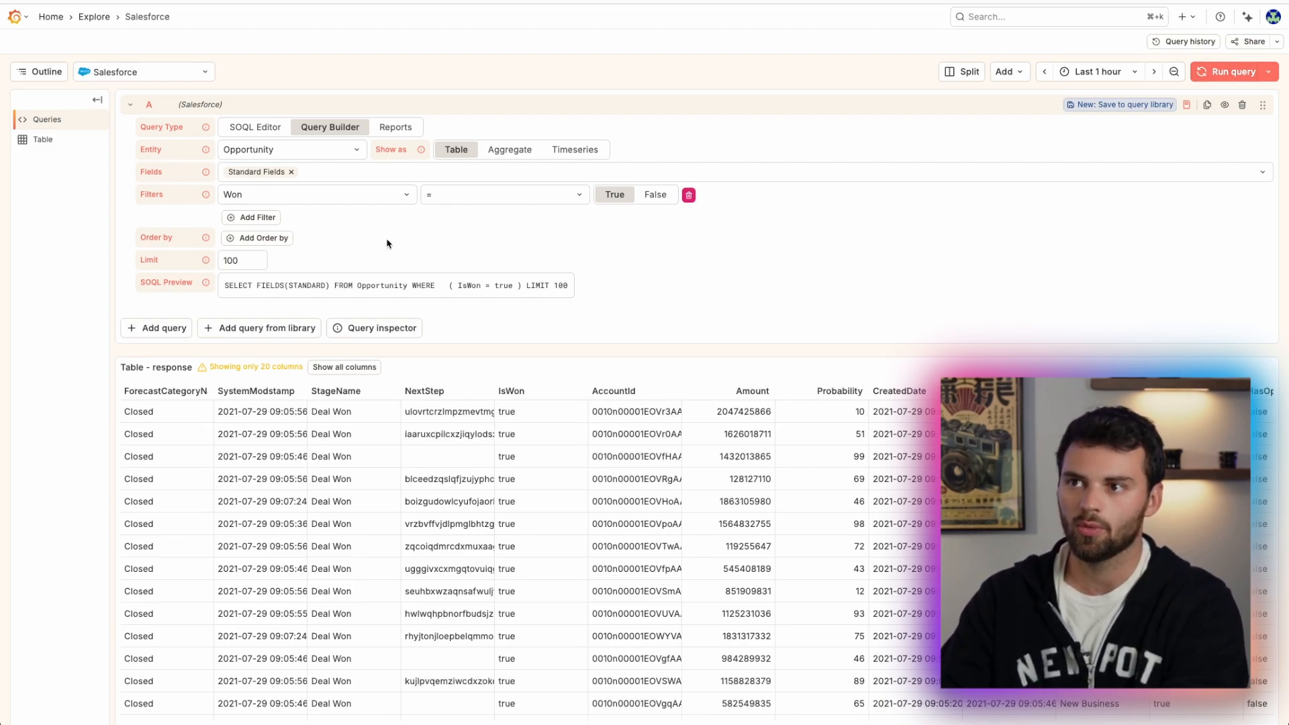
- Add the filtered Opportunity query as a panel to a new dashboard and open that dashboard
click(1008, 73)
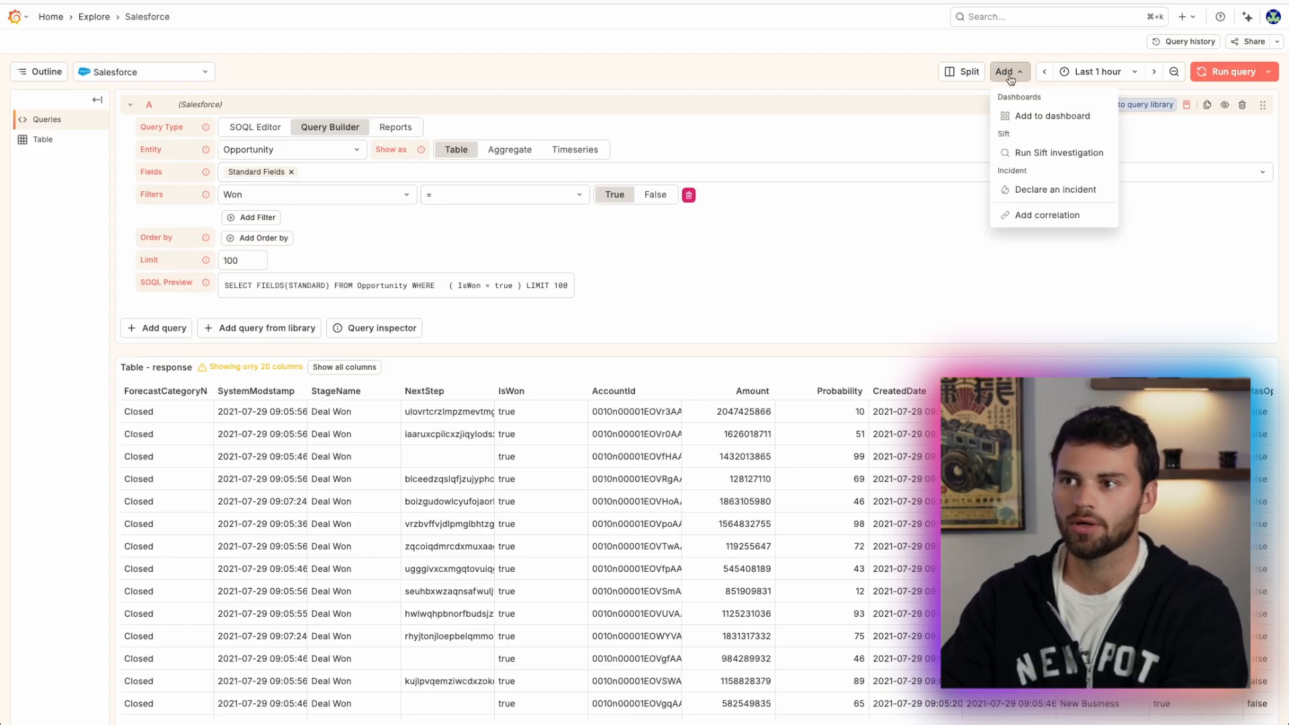
click(1048, 116)
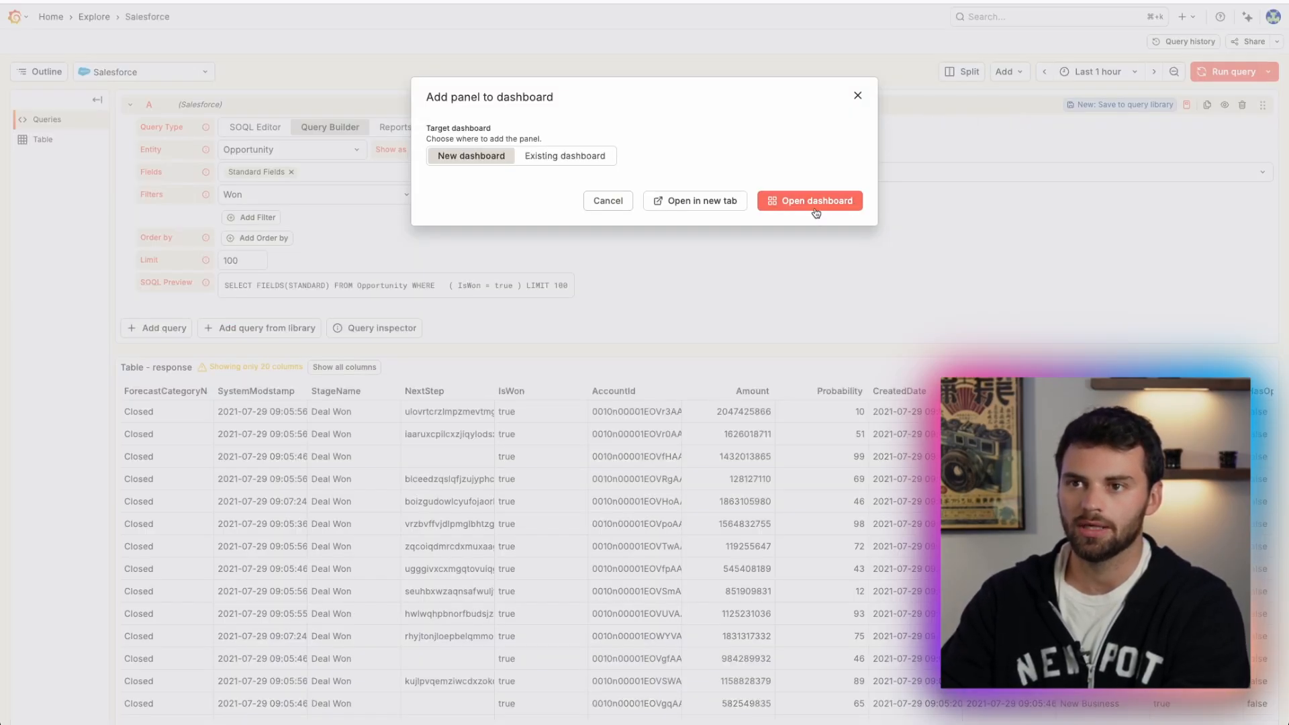
click(814, 210)
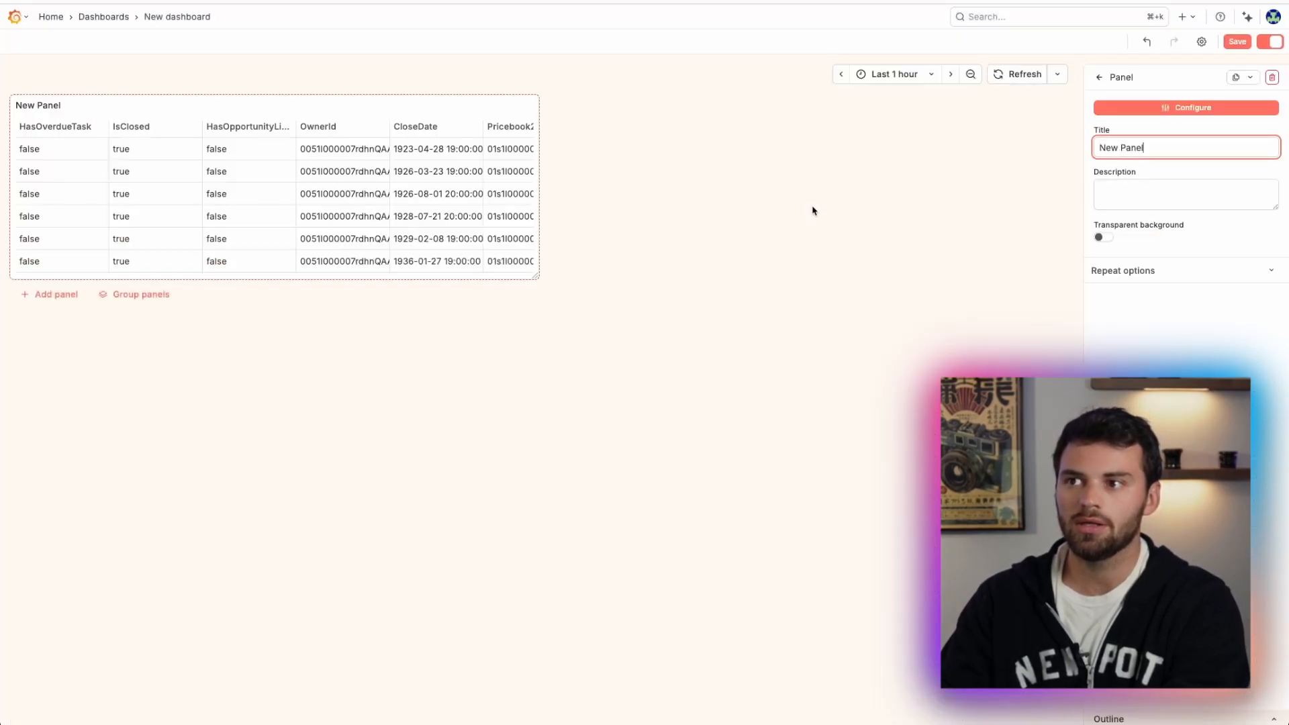
- Edit the new panel and change its visualization to Stat
click(532, 107)
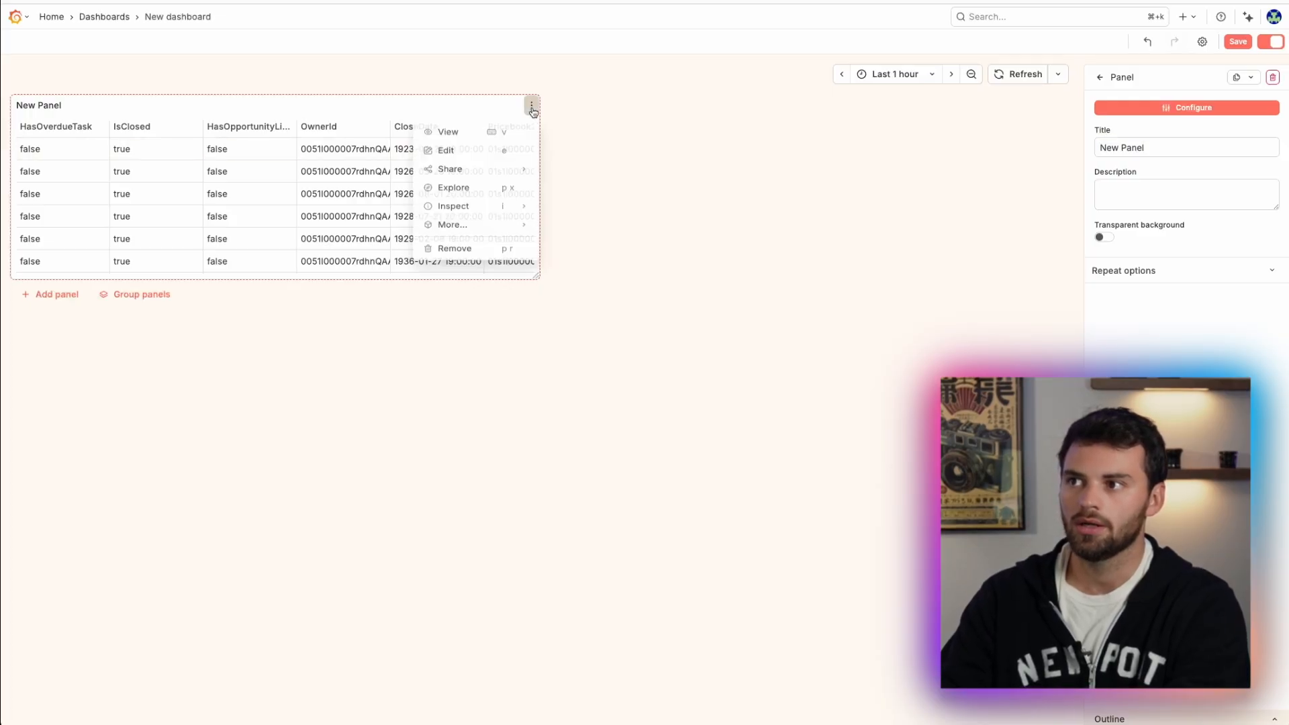
click(463, 156)
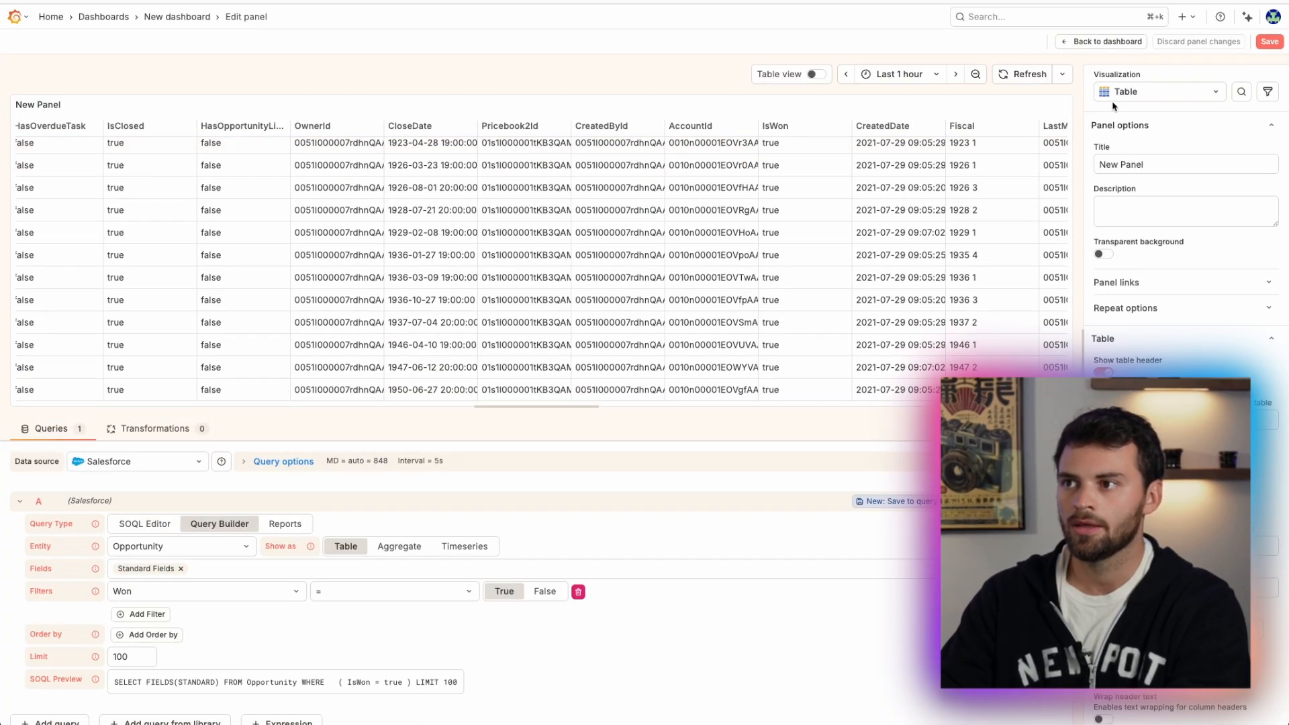
click(1103, 92)
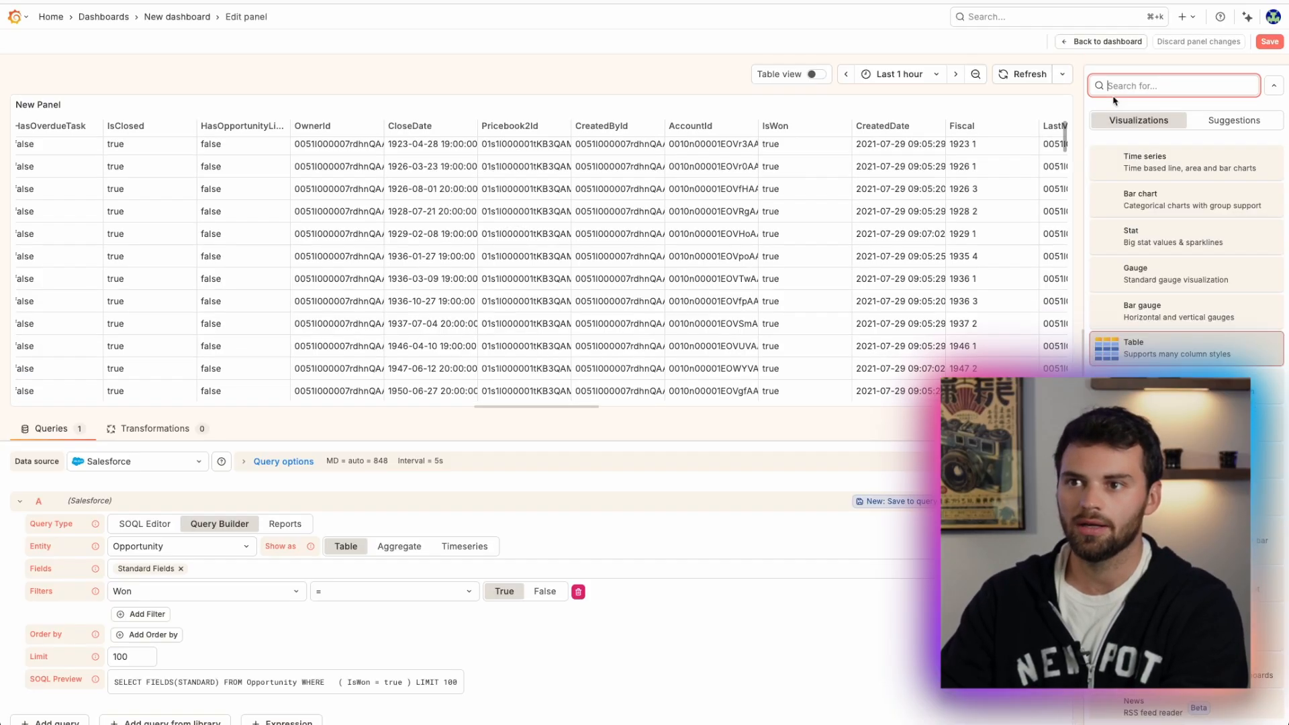
click(1159, 245)
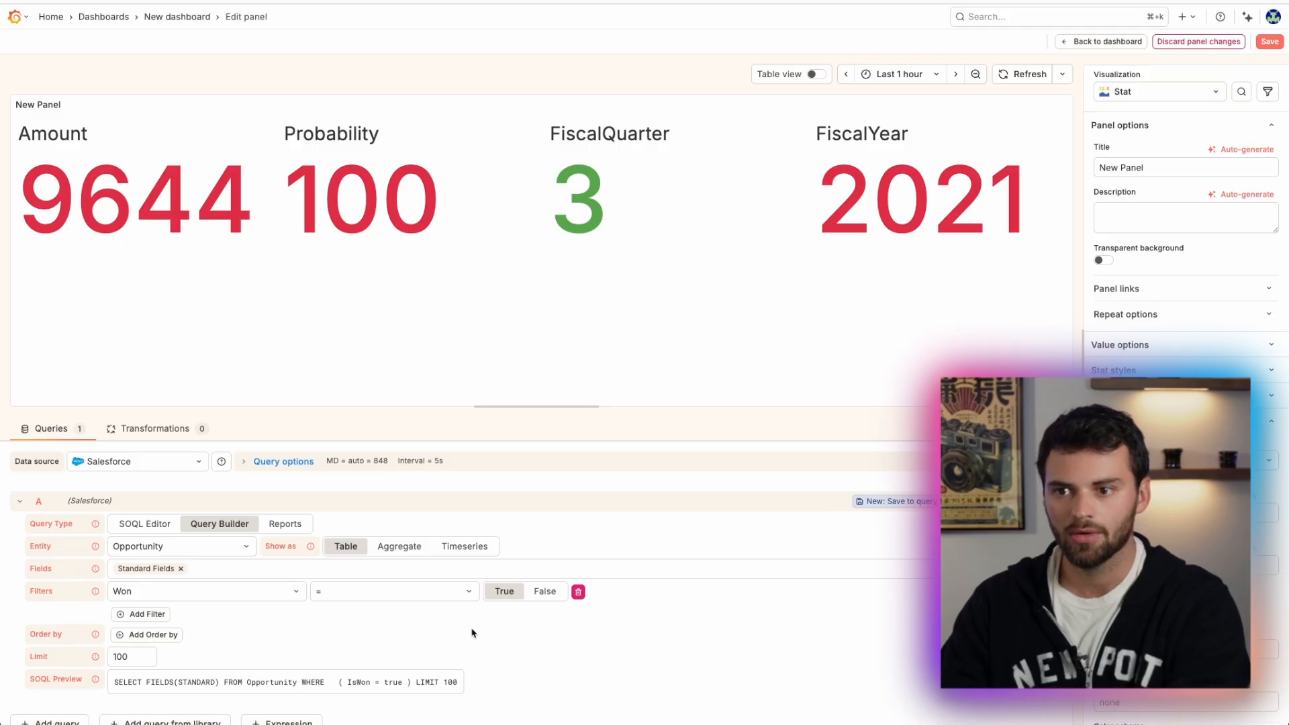
- Show the panel's query as an aggregate with the Sum of the Amount field
click(403, 547)
click(156, 576)
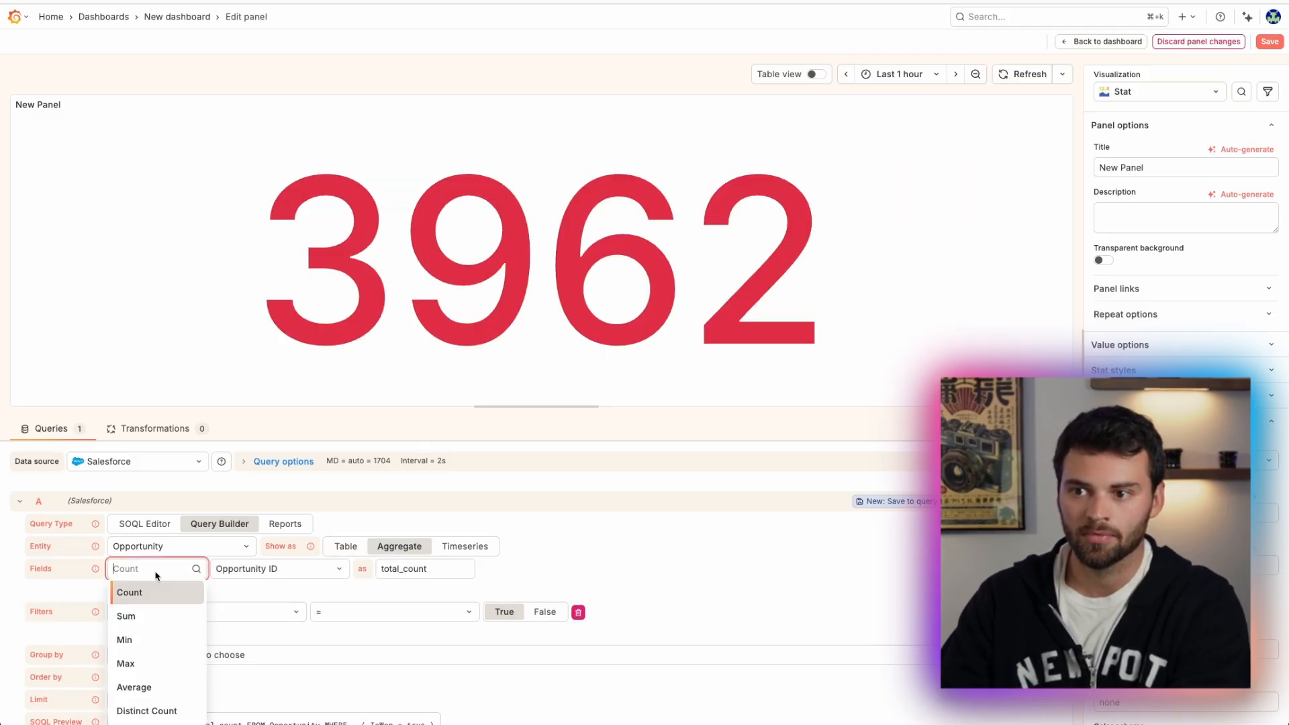
click(157, 619)
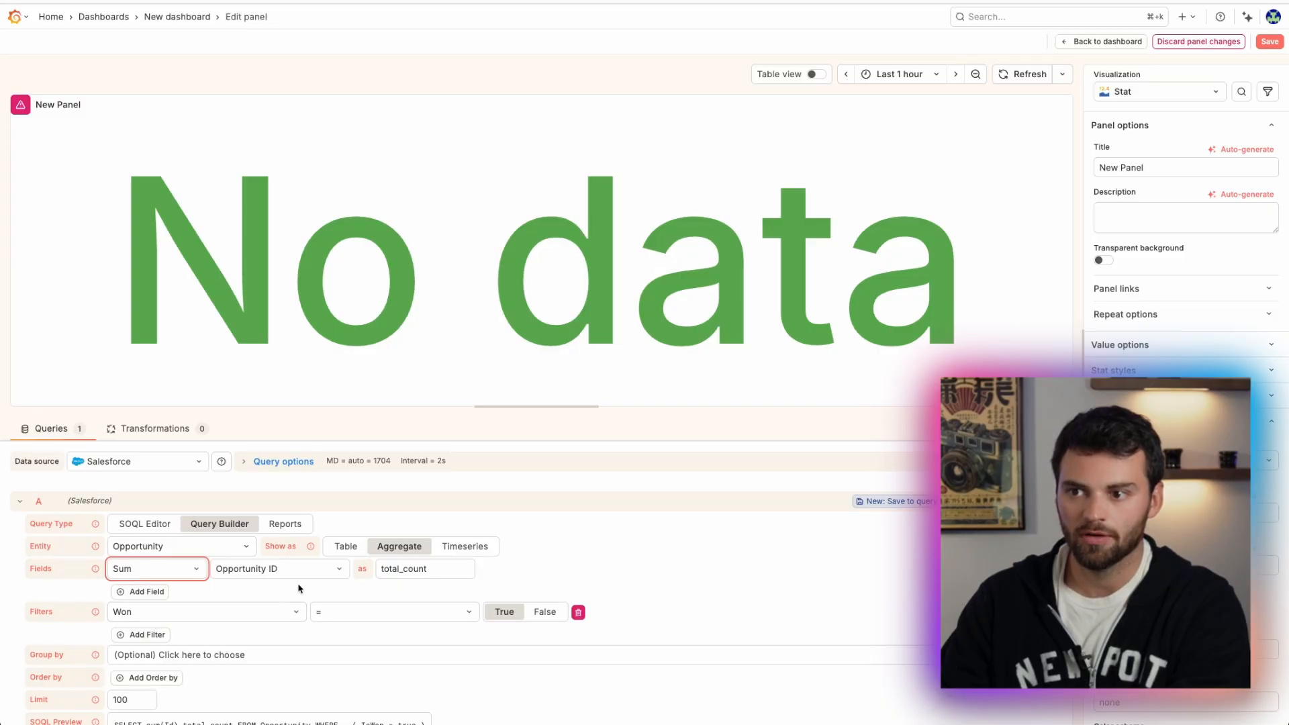
click(295, 577)
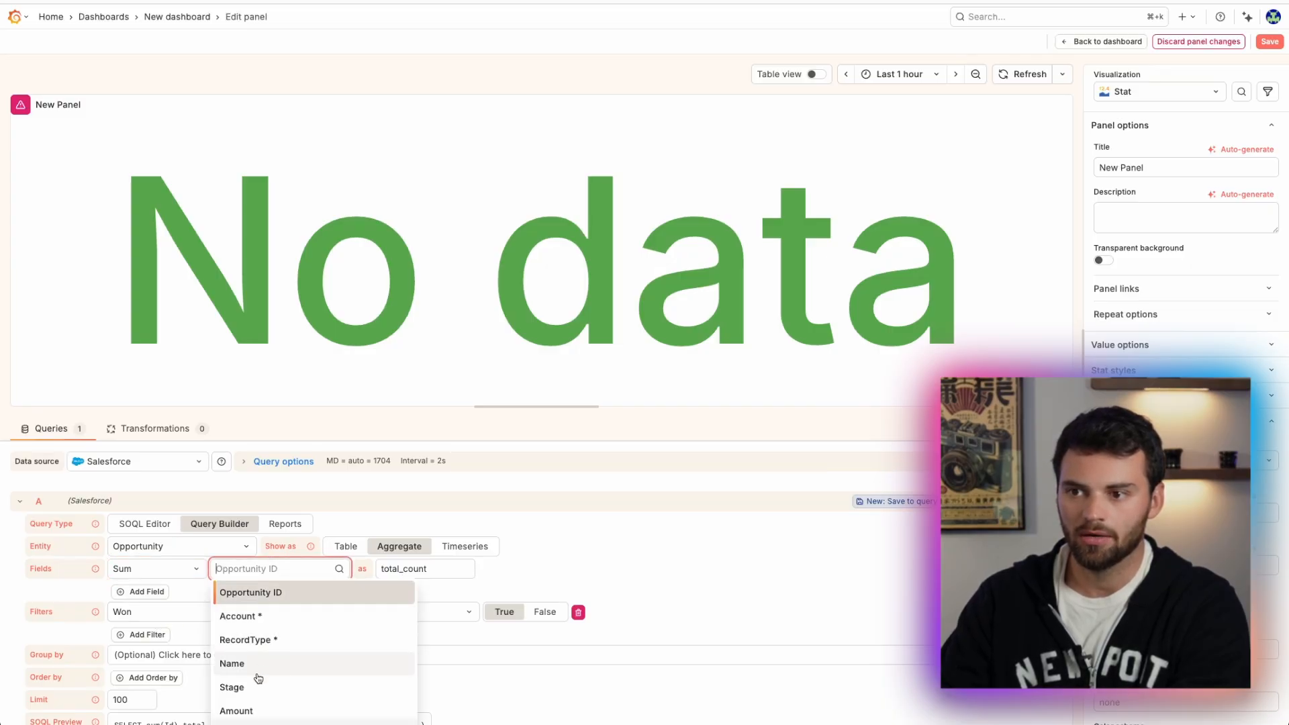
click(247, 712)
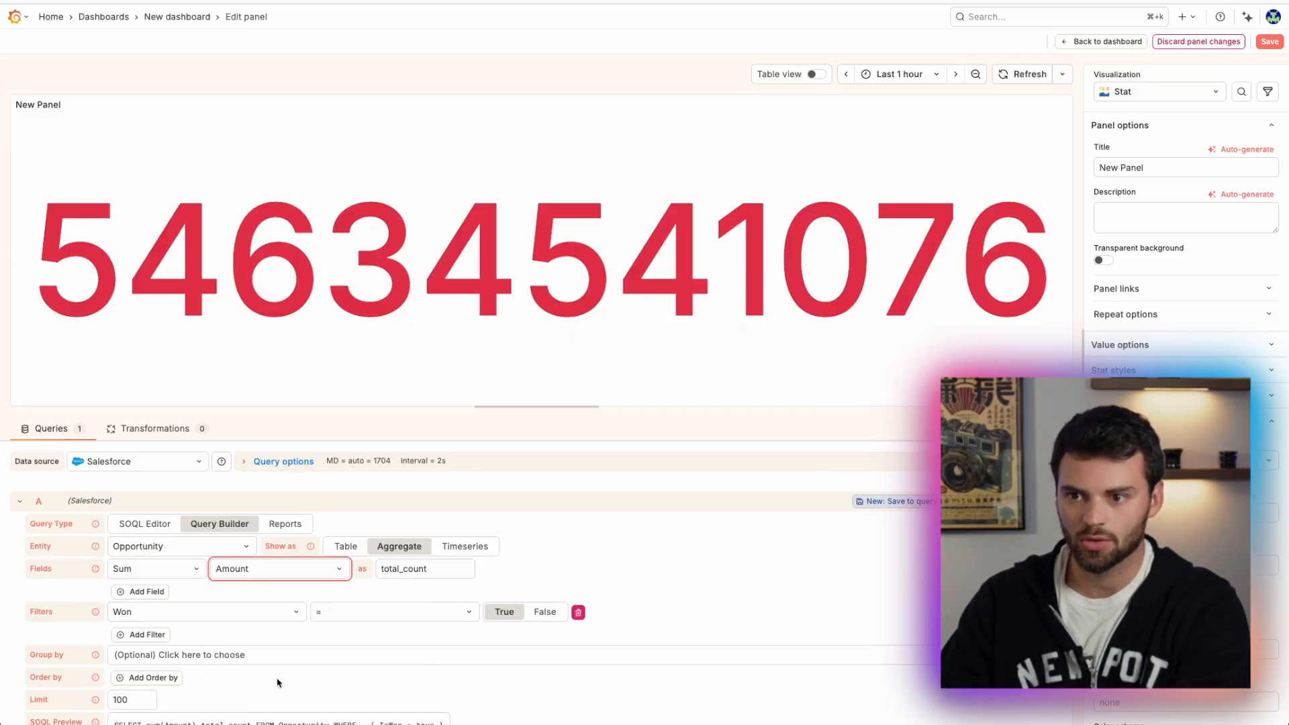
scroll(543, 575, down, 1)
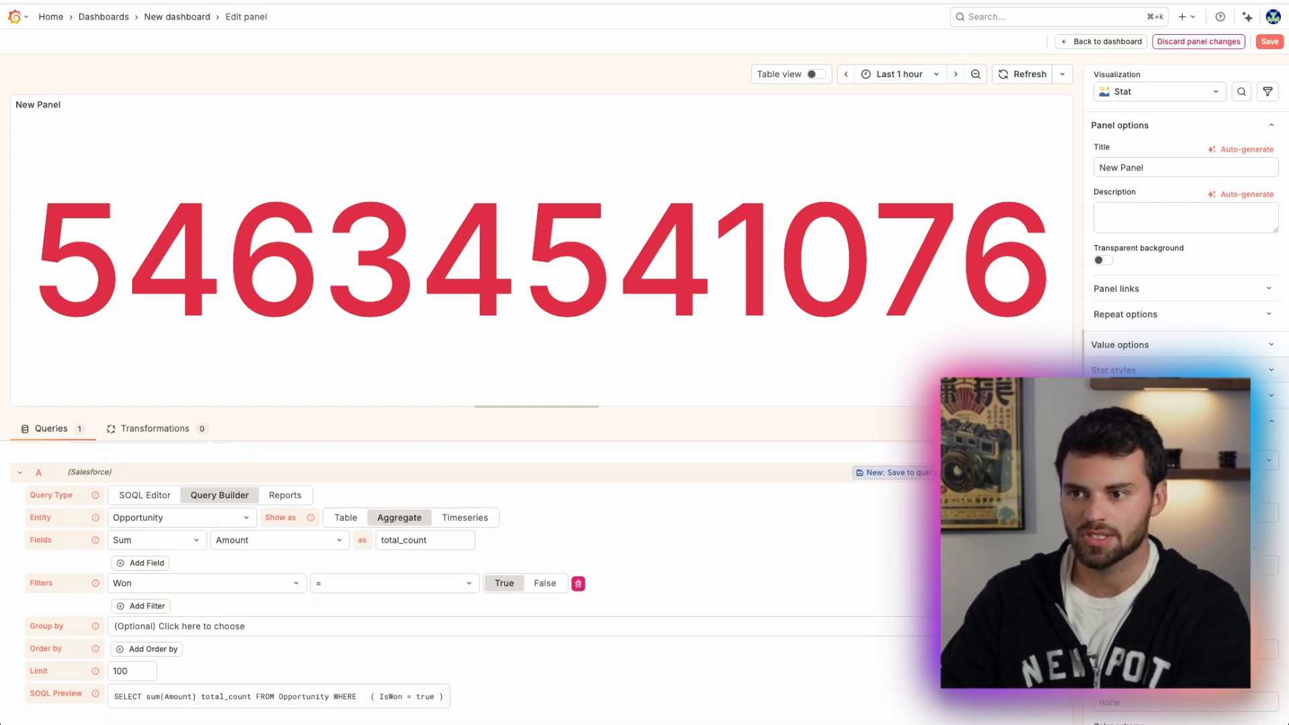
- Set the stat panel's unit to dollar currency and return to the dashboard
scroll(1186, 269, down, 1)
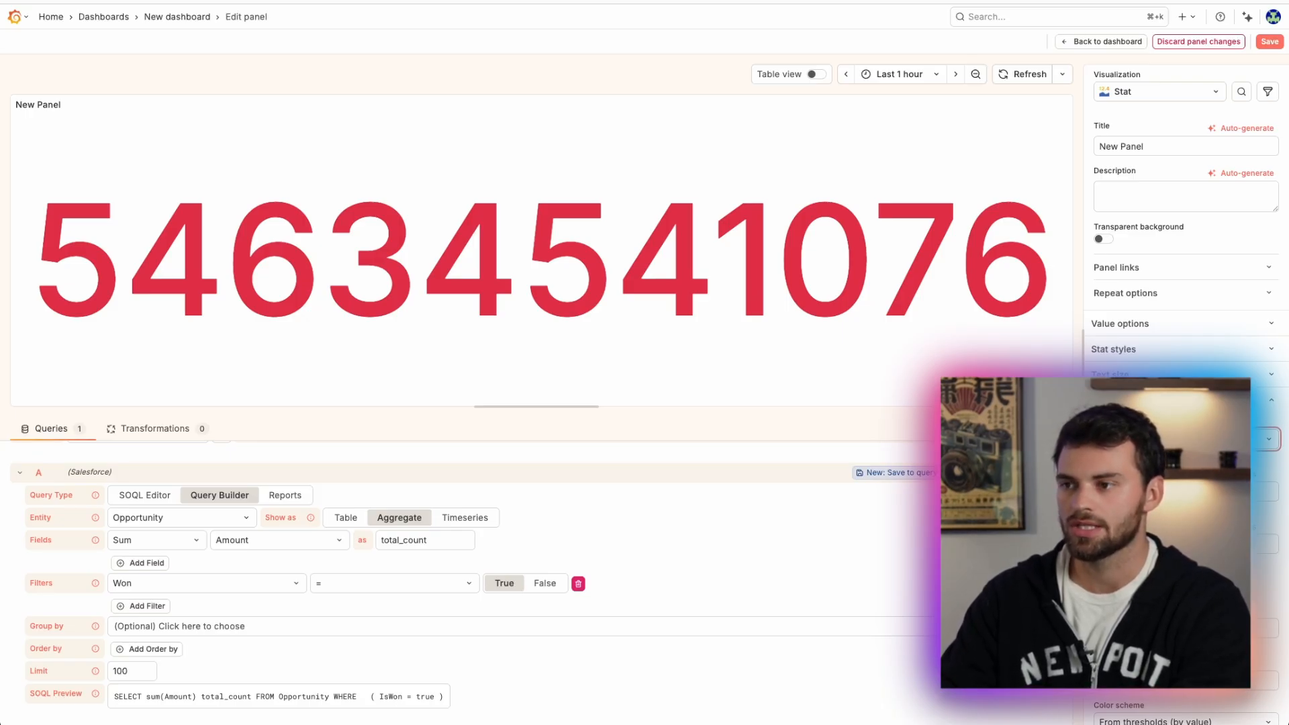
click(1186, 440)
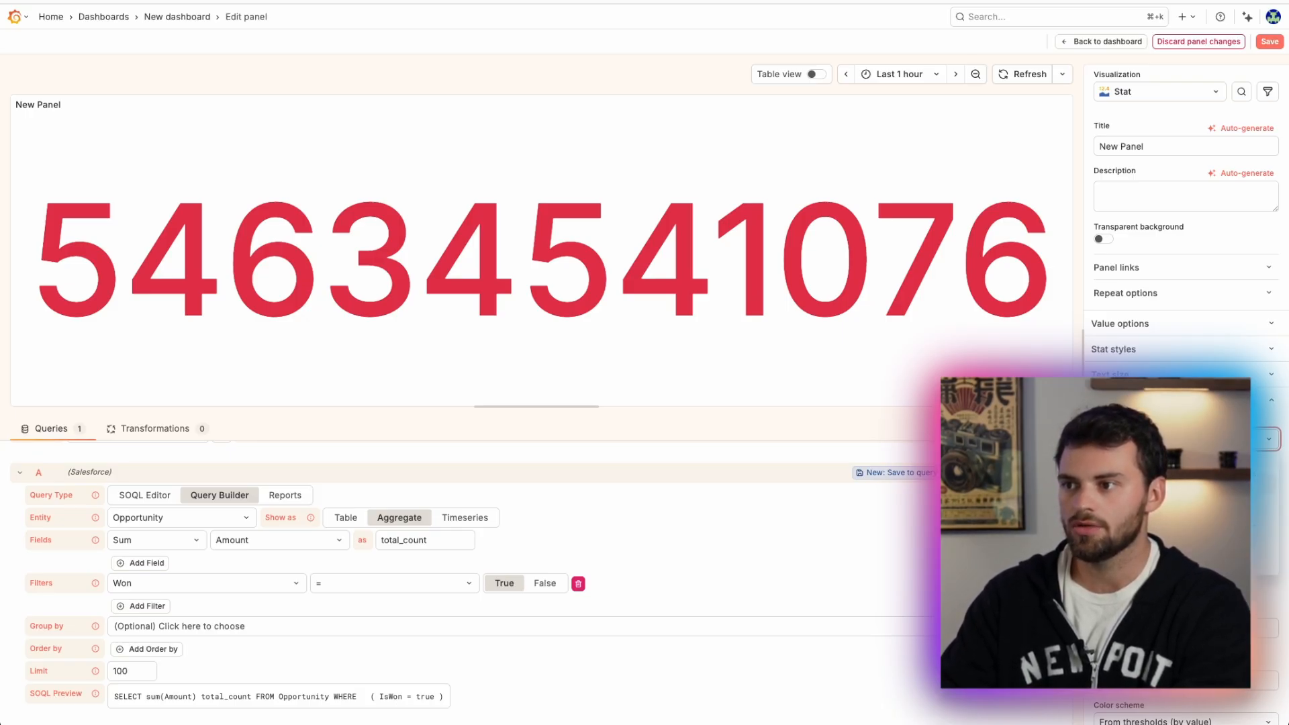
click(1186, 469)
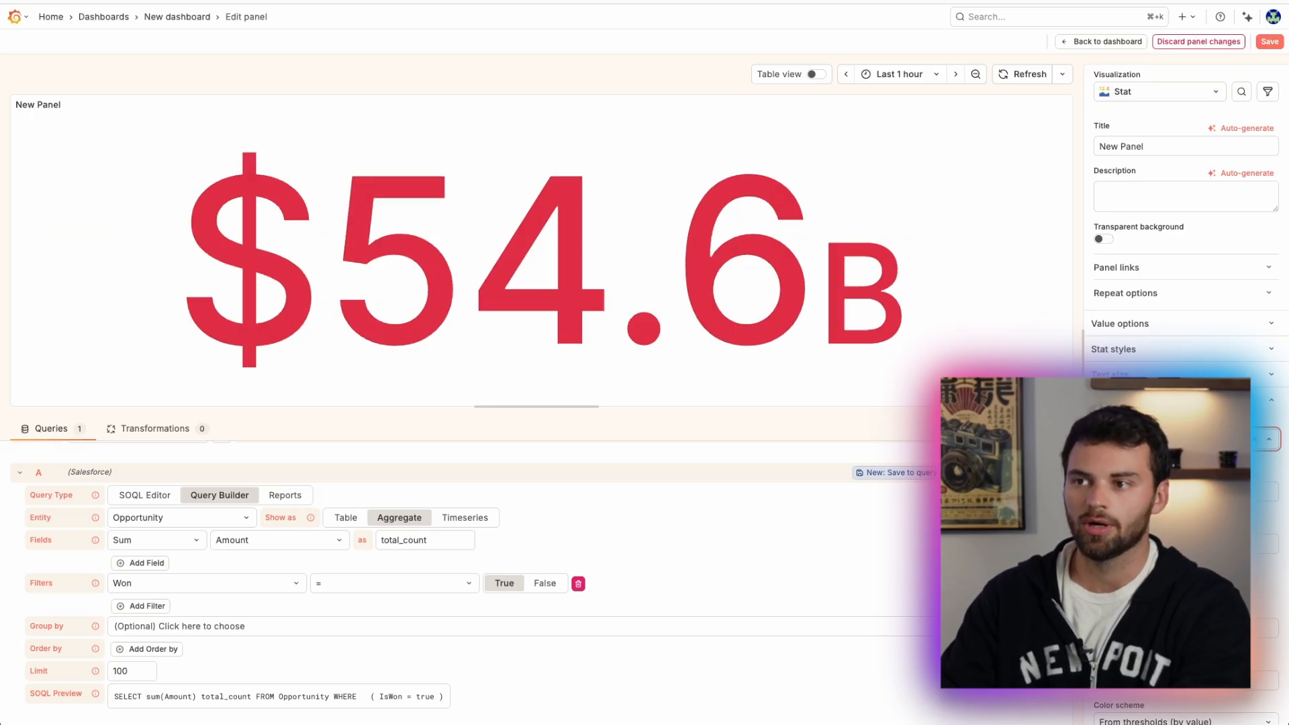
click(821, 515)
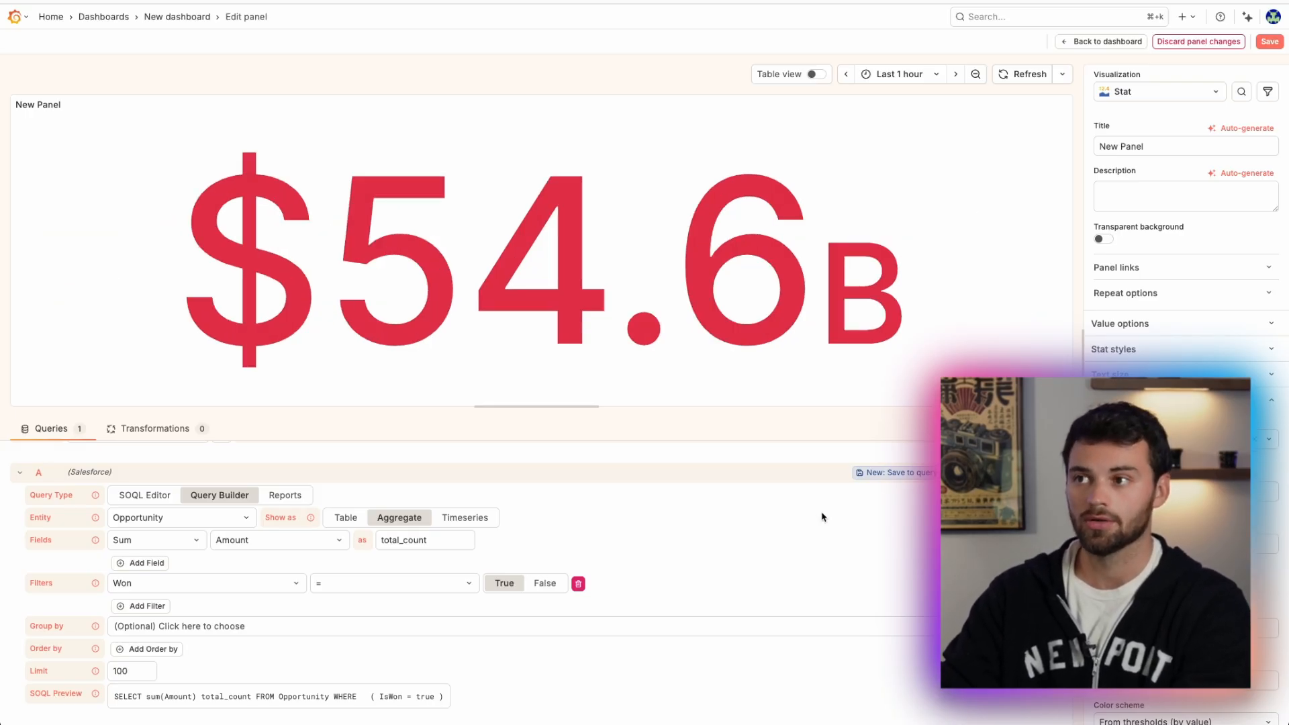
click(1096, 43)
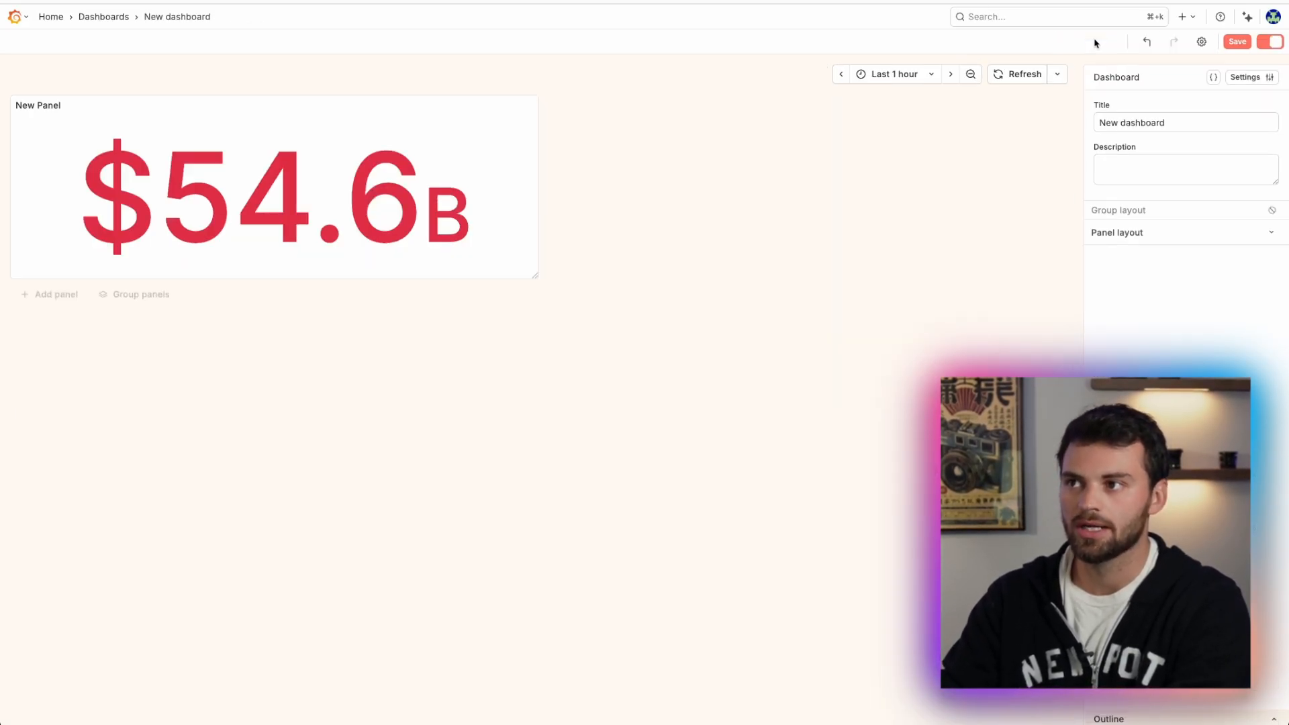